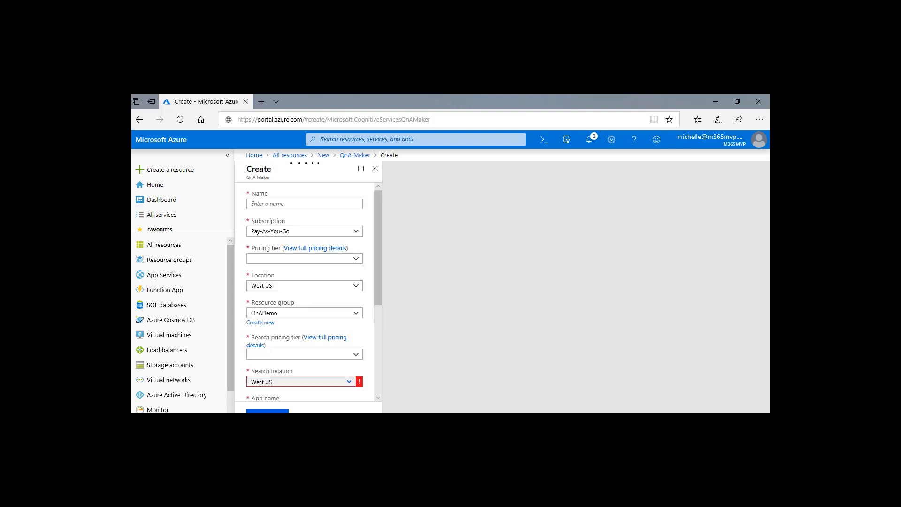
# Step: Create QnA Maker resource M365QnADemo with F0 pricing and F (3 Indexes) search tier
pyautogui.click(297, 204)
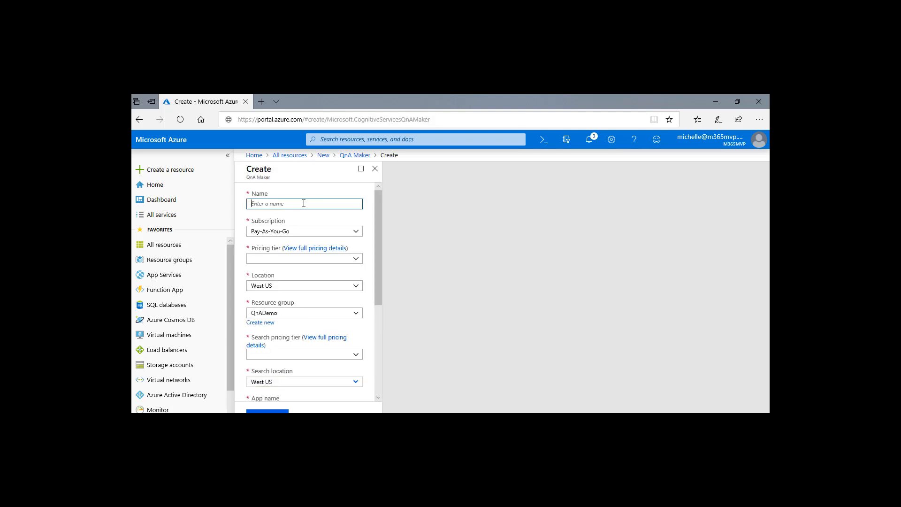
pyautogui.write('M365QnADemo')
pyautogui.click(356, 261)
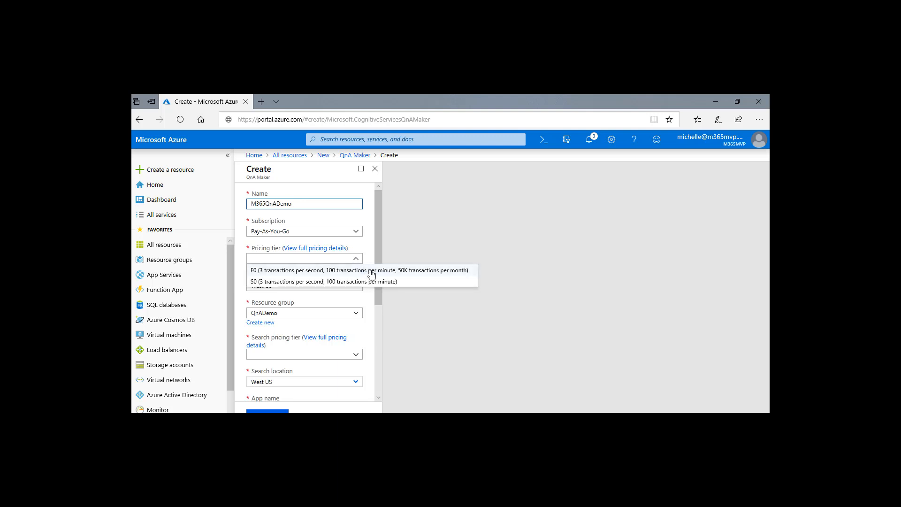
pyautogui.click(371, 271)
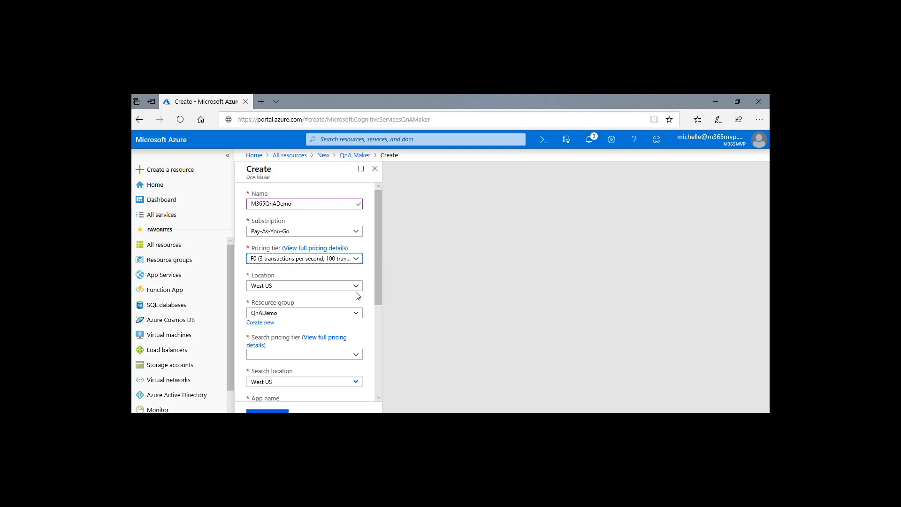
pyautogui.scroll(-1, 362, 356)
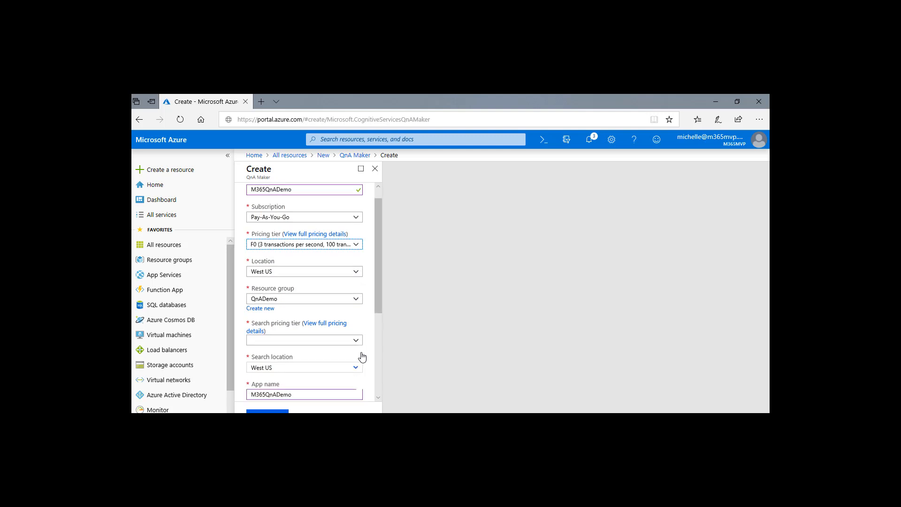
pyautogui.scroll(-2, 363, 356)
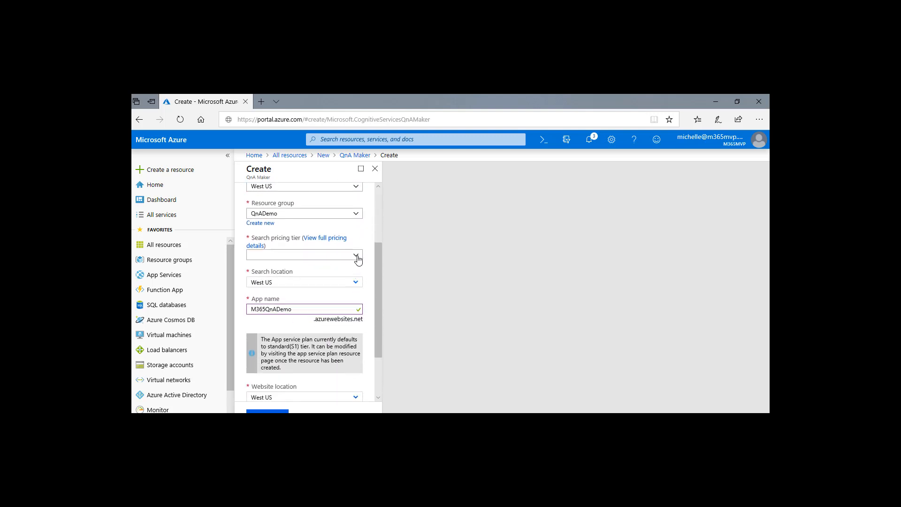
pyautogui.click(358, 259)
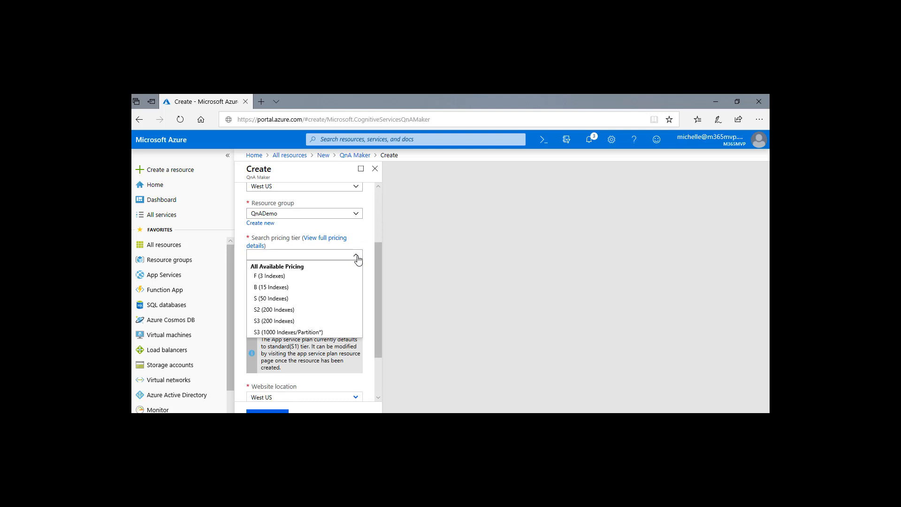
pyautogui.click(277, 277)
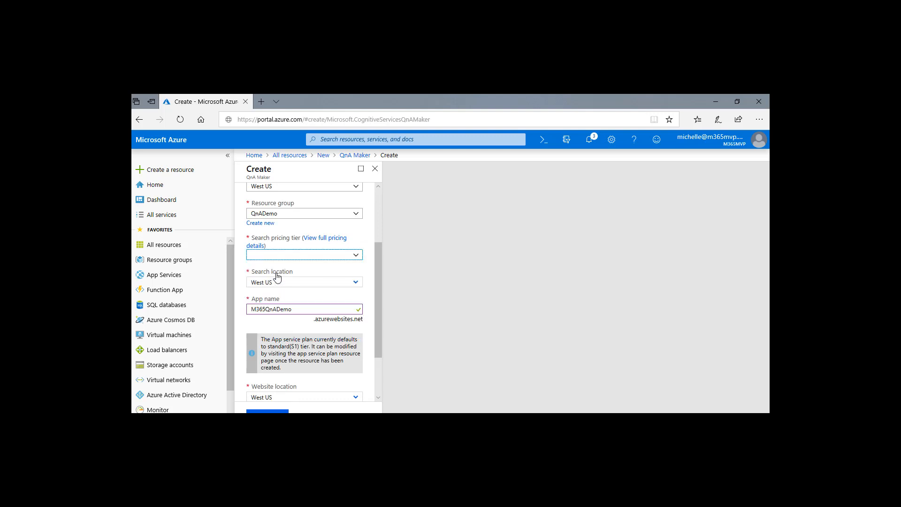
pyautogui.scroll(-3, 319, 276)
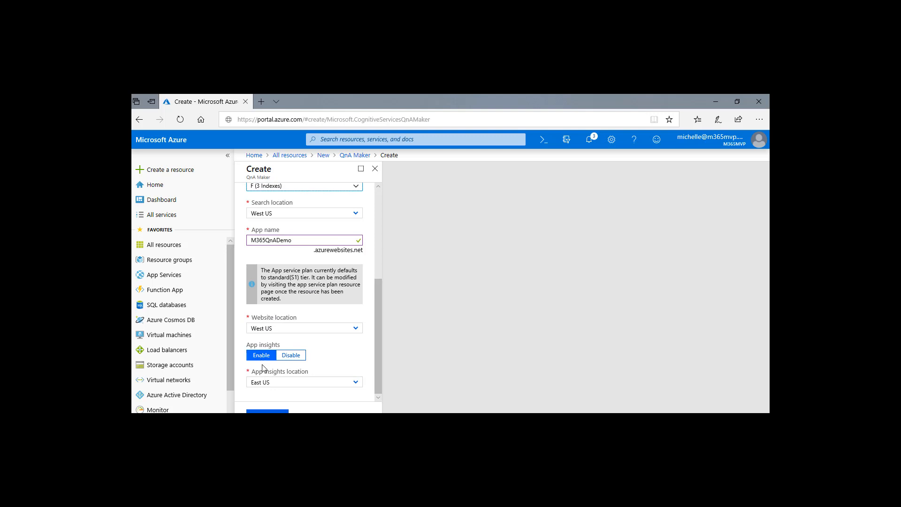
pyautogui.click(271, 411)
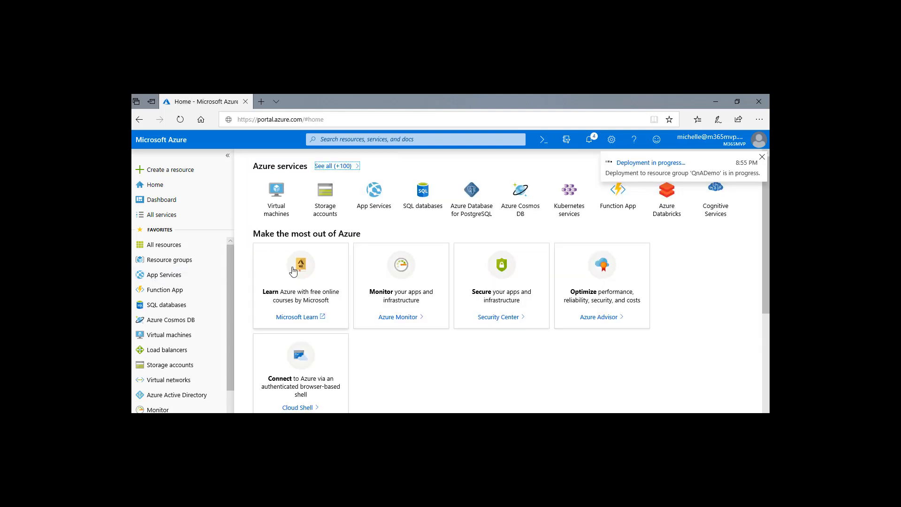
# Step: Open the running deployment's overview and wait until it reports success
pyautogui.click(679, 164)
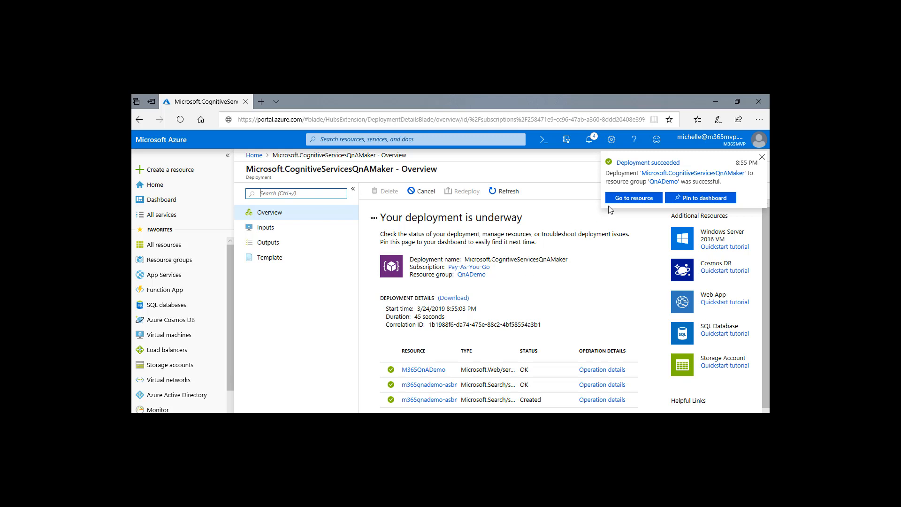
# Step: Open the new M365QnADemo resource, then the QnADemo resource group
pyautogui.click(650, 199)
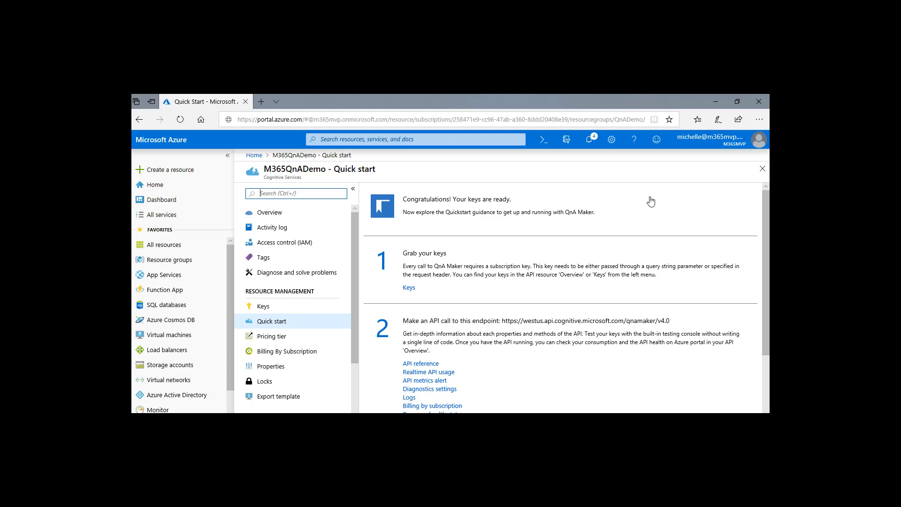
pyautogui.click(199, 262)
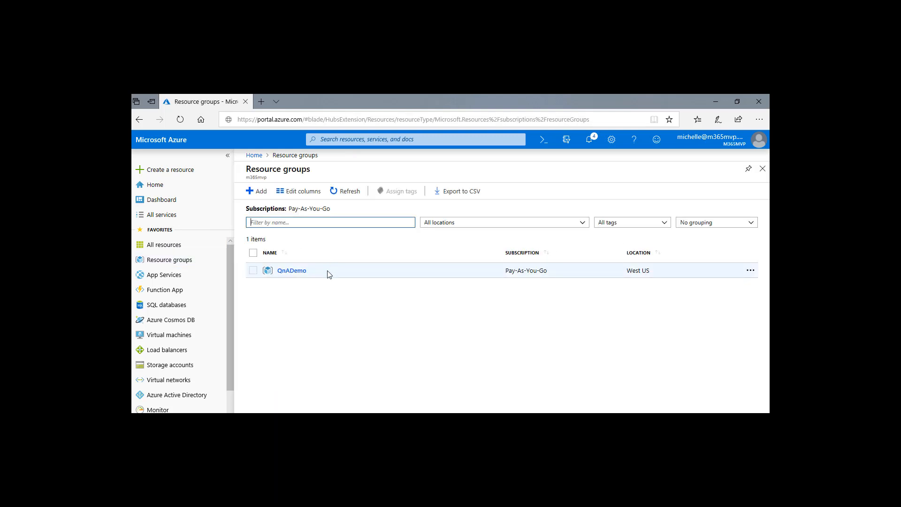
pyautogui.click(301, 274)
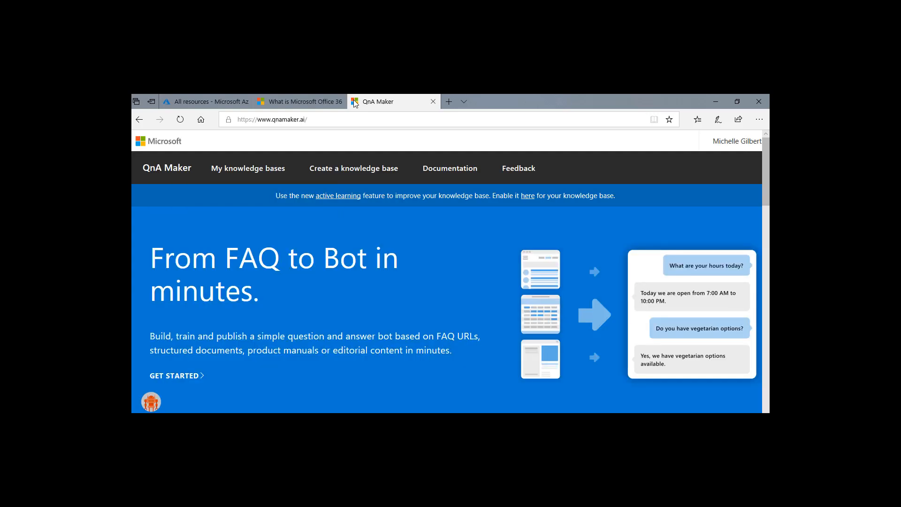
# Step: Start a knowledge base linked to your directory, Pay-As-You-Go subscription and M365QnADemo service
pyautogui.click(389, 181)
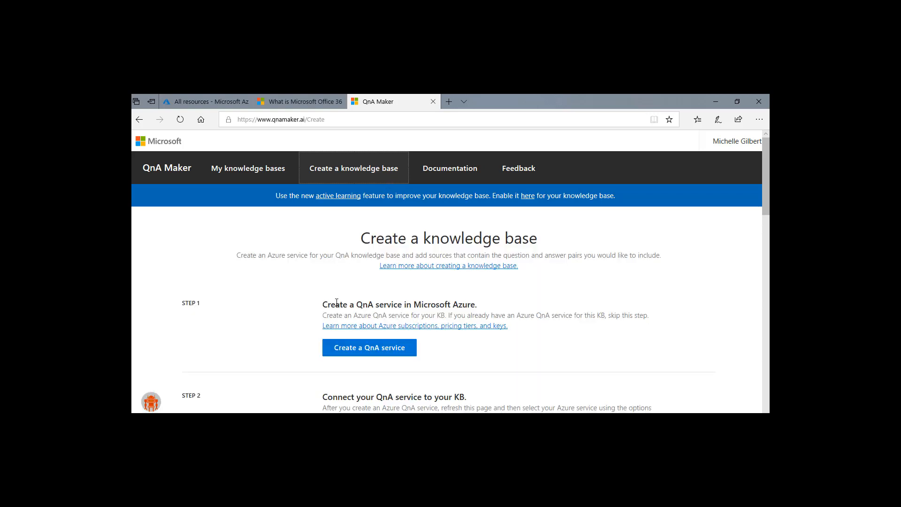
pyautogui.scroll(-3, 337, 302)
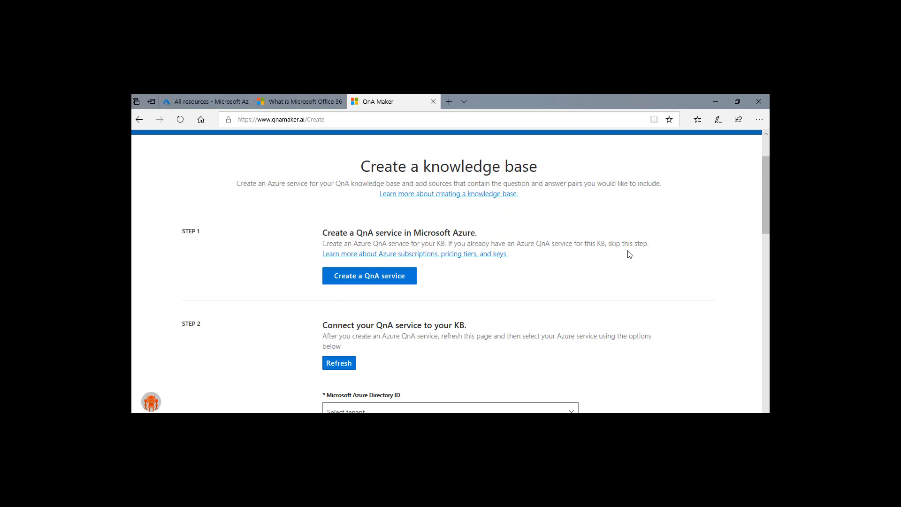
pyautogui.scroll(-5, 629, 254)
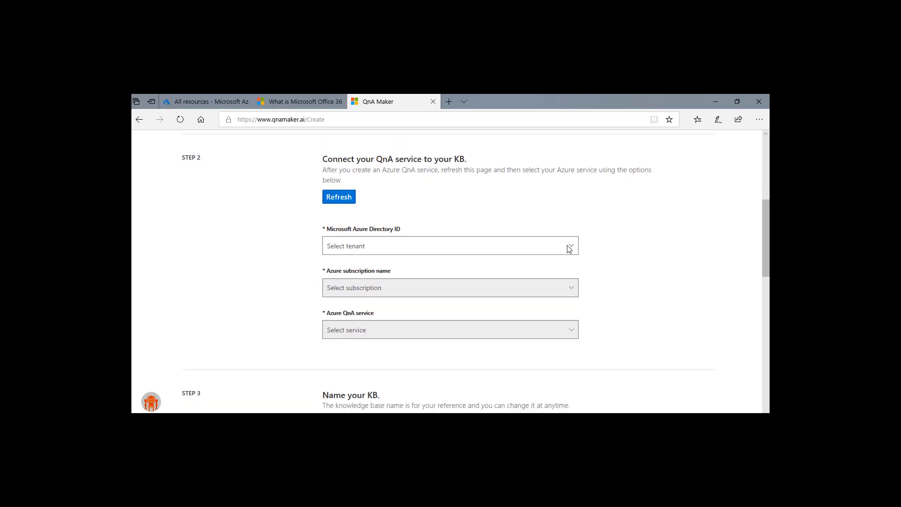
pyautogui.click(571, 248)
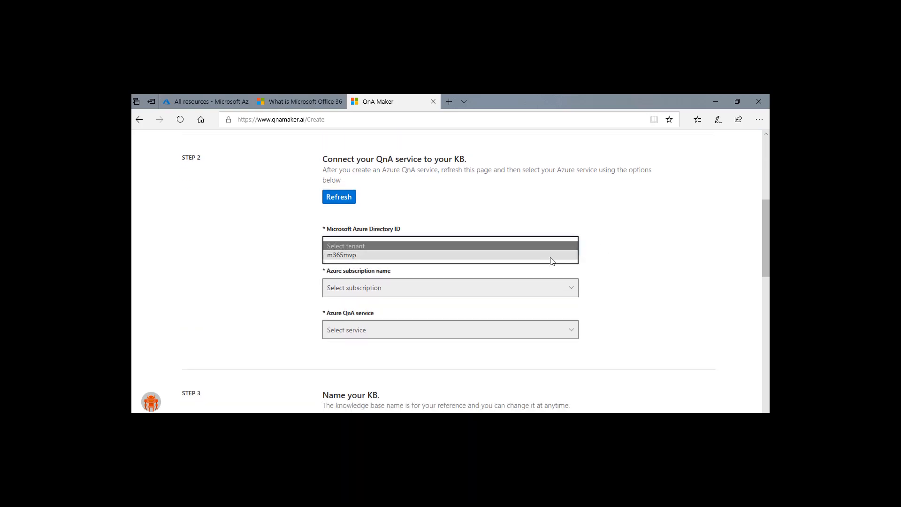
pyautogui.click(550, 256)
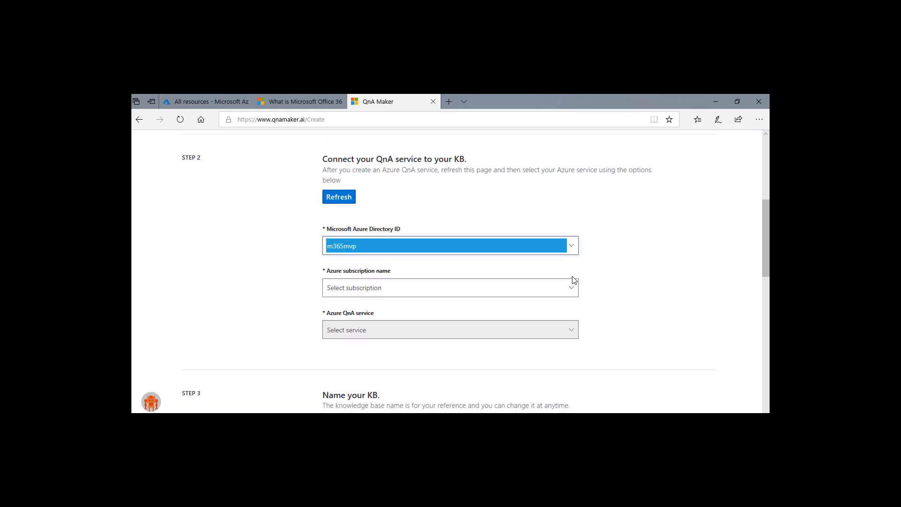
pyautogui.click(573, 289)
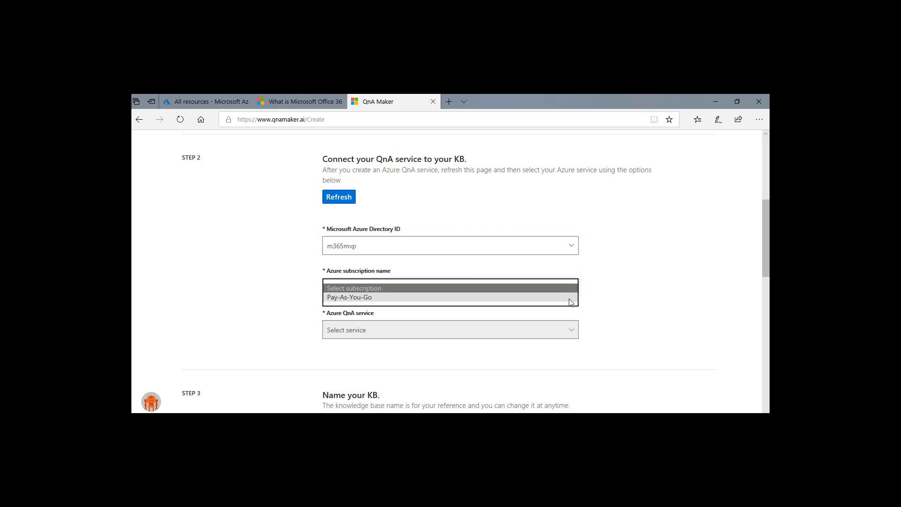
pyautogui.click(570, 303)
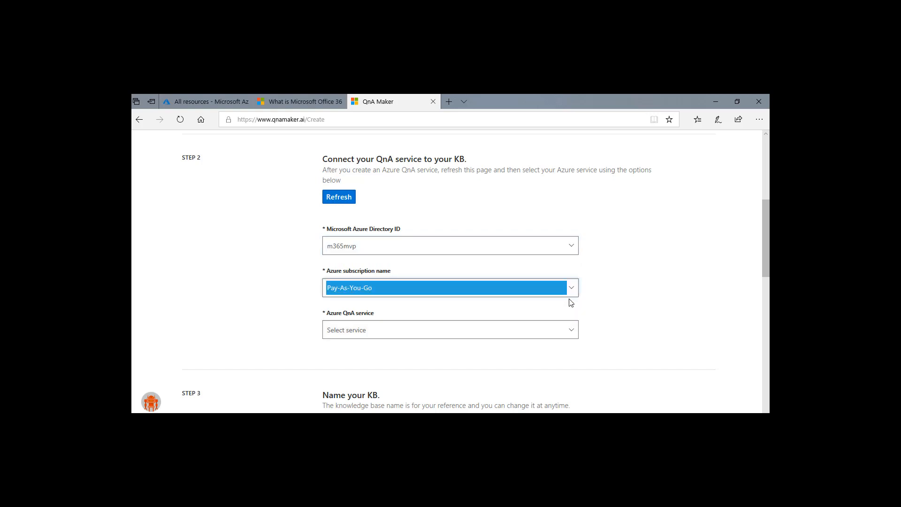
pyautogui.click(571, 329)
pyautogui.click(572, 329)
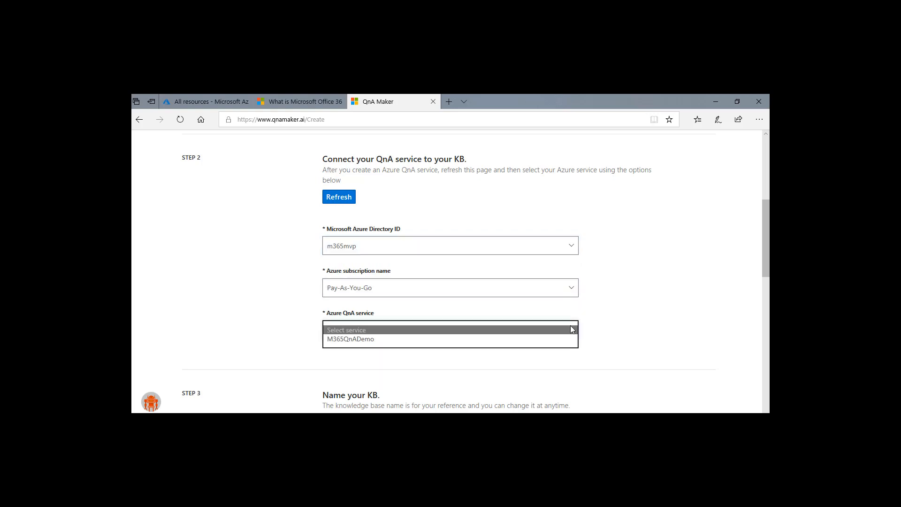
pyautogui.click(514, 339)
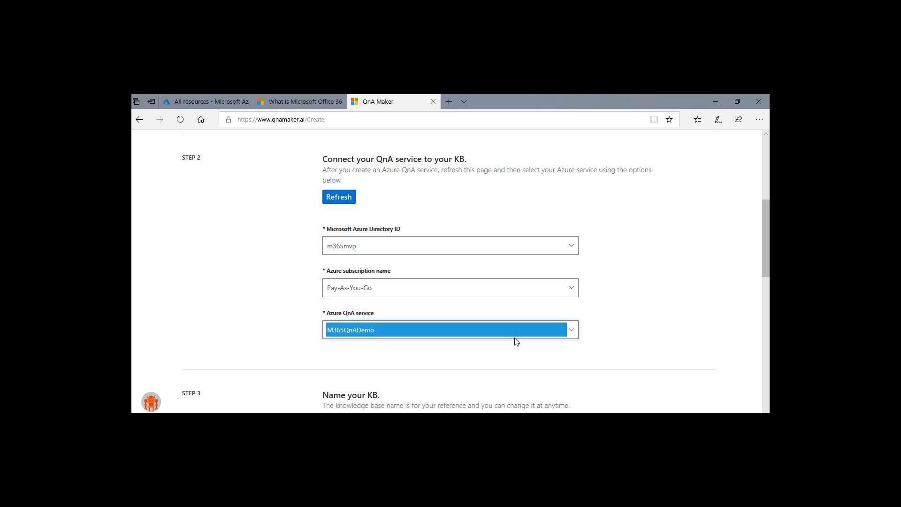
pyautogui.scroll(-3, 516, 356)
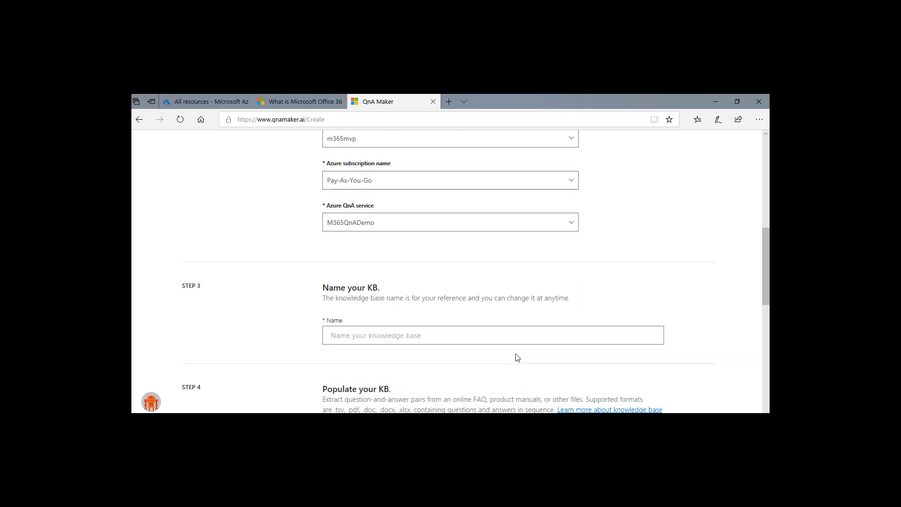
# Step: Name the knowledge base 'Office 365 FAQ'
pyautogui.click(501, 337)
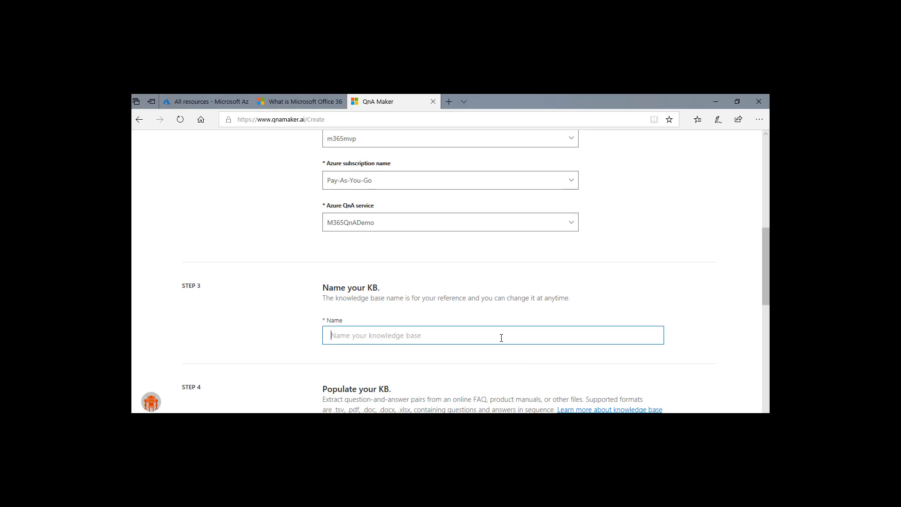
pyautogui.write('Office 365 FAQ')
pyautogui.scroll(-3, 501, 337)
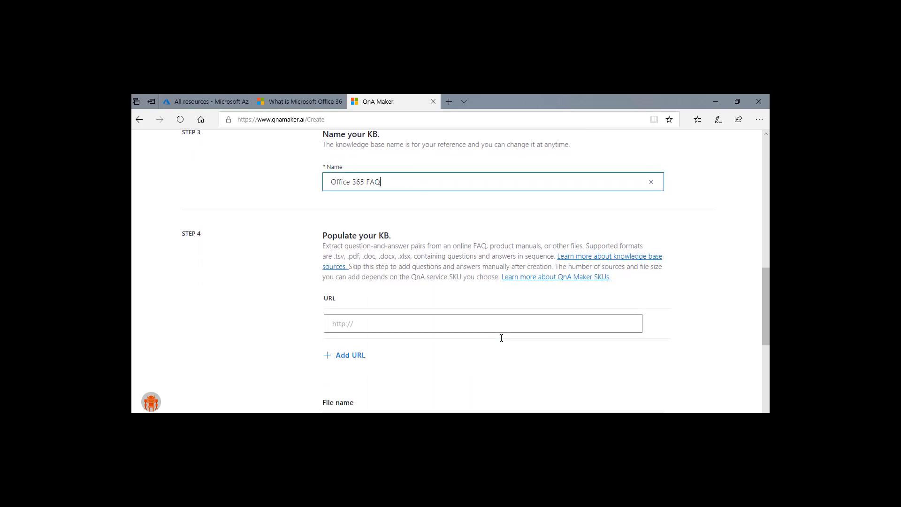
# Step: Copy the Office 365 FAQ page's address and paste it as the source URL
pyautogui.click(289, 97)
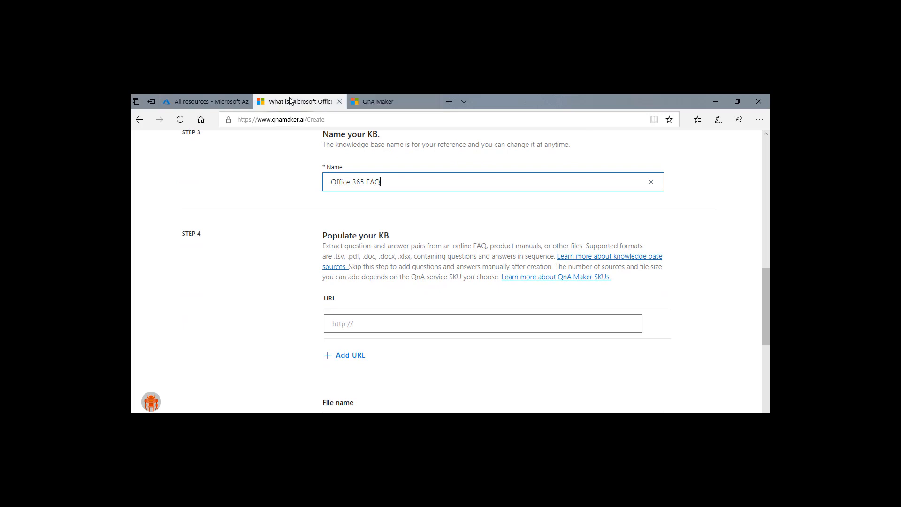
pyautogui.click(309, 117)
pyautogui.hotkey('ctrl', 'c')
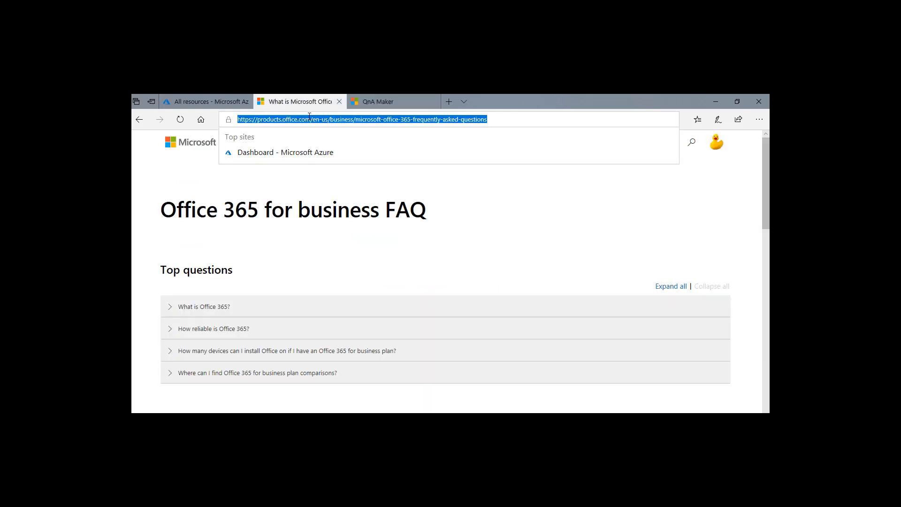
pyautogui.moveTo(399, 99)
pyautogui.click(400, 101)
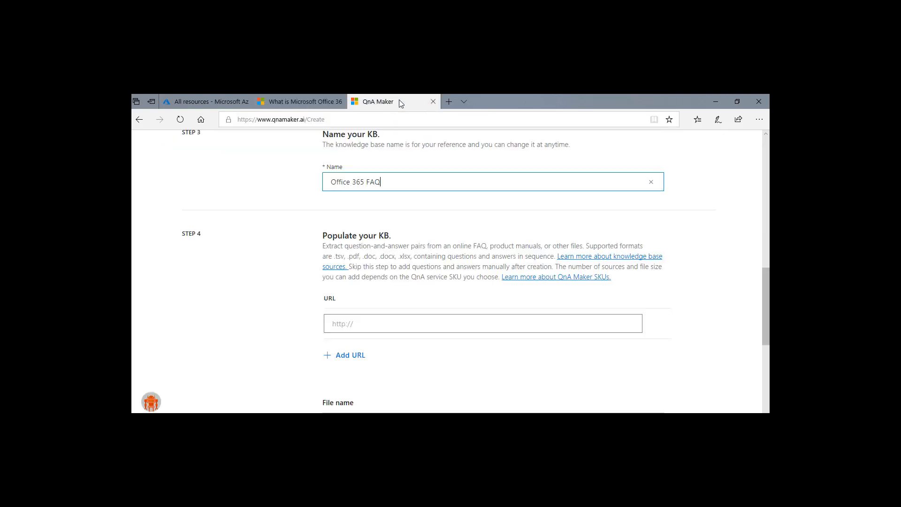
pyautogui.click(395, 328)
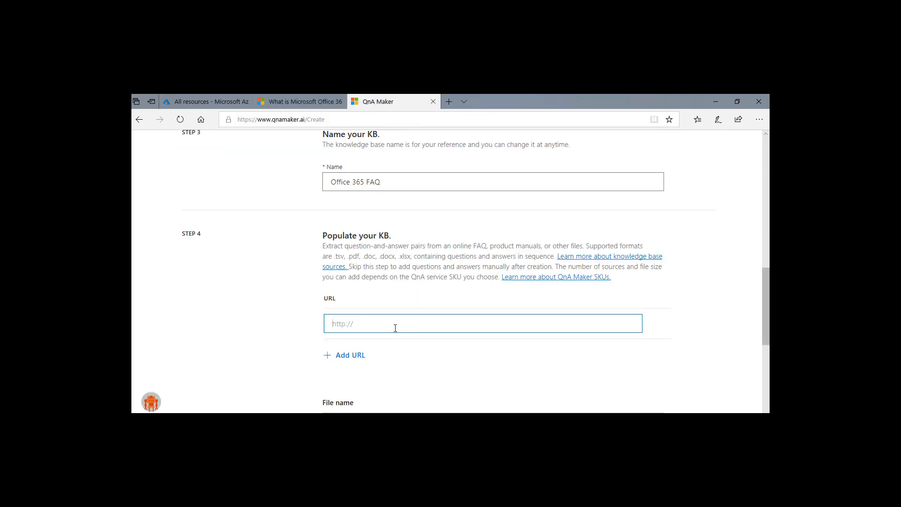
pyautogui.hotkey('ctrl', 'v')
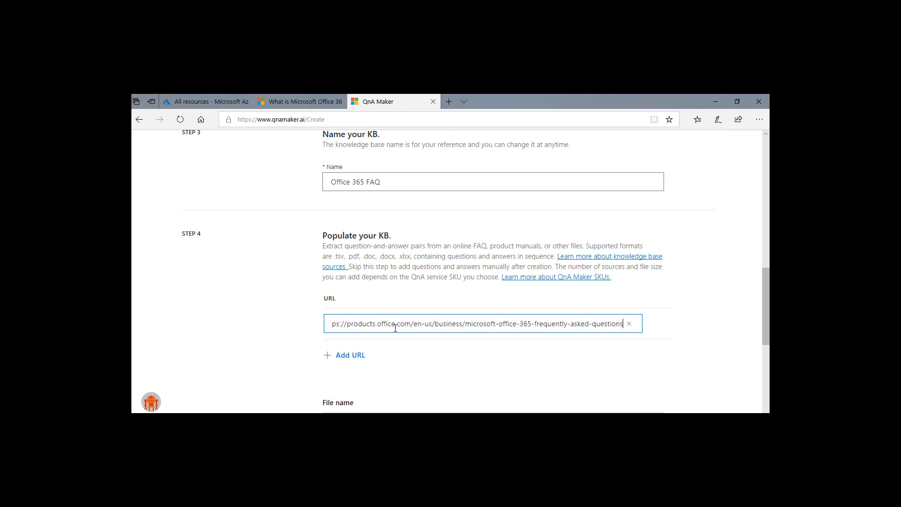
# Step: Choose 'The Professional' chit-chat and create the KB, yielding 115 QnA pairs
pyautogui.scroll(-3, 395, 328)
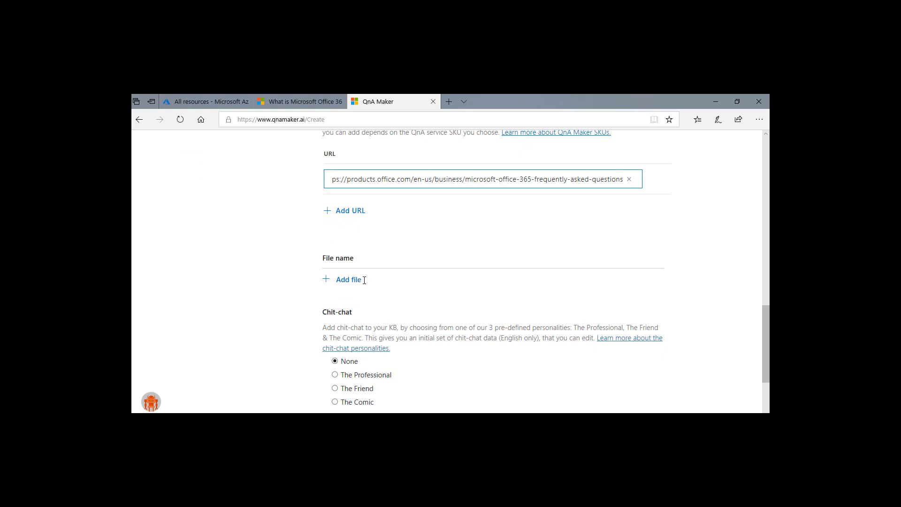
pyautogui.scroll(-3, 380, 309)
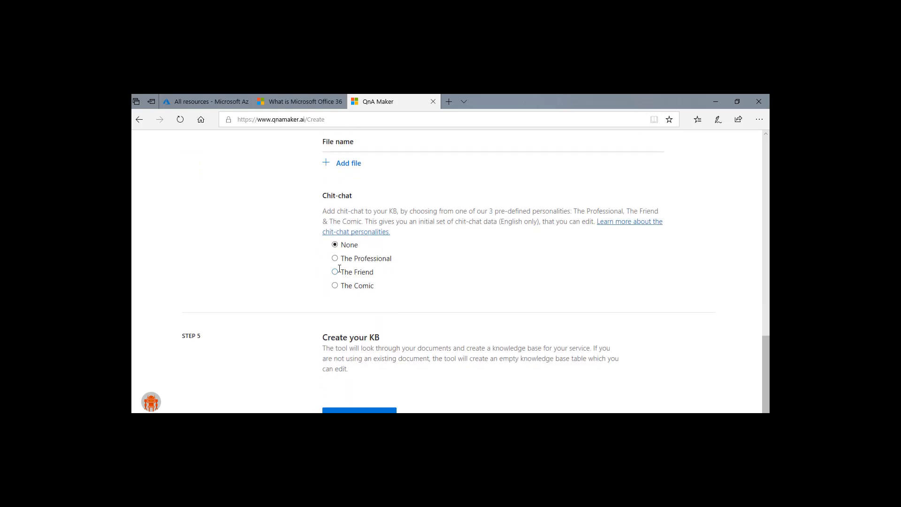
pyautogui.click(335, 258)
pyautogui.scroll(-1, 415, 292)
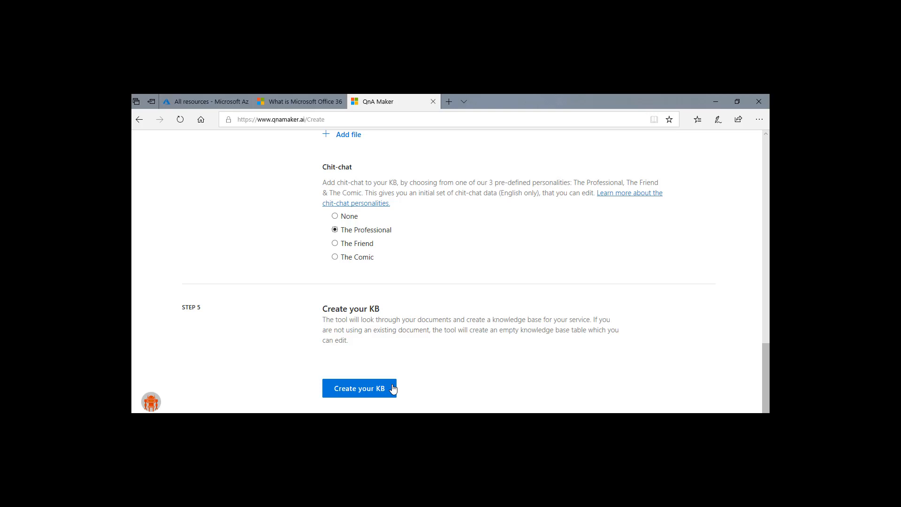
pyautogui.click(364, 391)
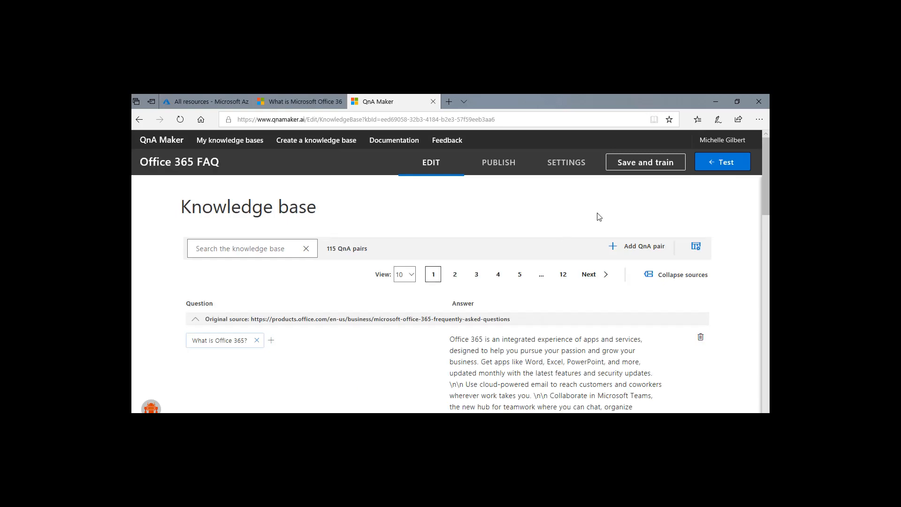
# Step: Add a QnA pair with questions 'Who are you?', 'Who r u?' and 'Who r you?'
pyautogui.click(641, 250)
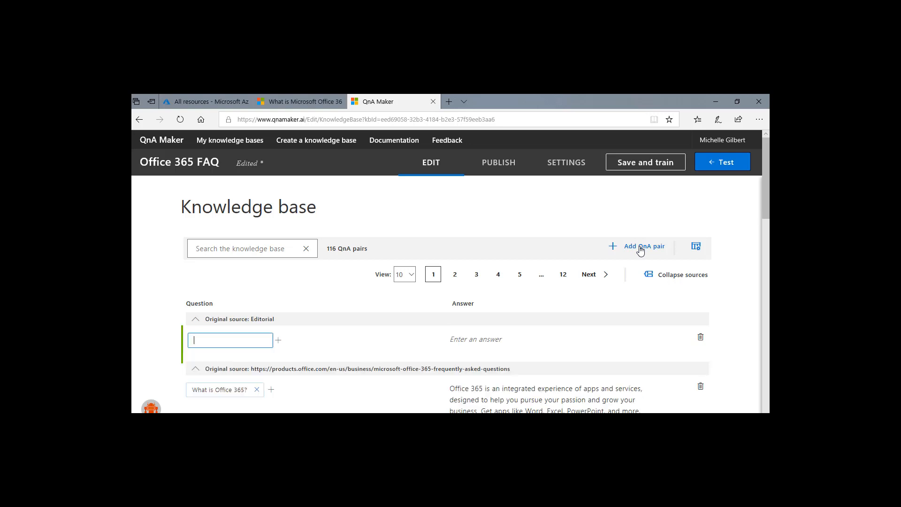
pyautogui.write('Who are you?')
pyautogui.click(277, 342)
pyautogui.click(255, 342)
pyautogui.write('Who r u?')
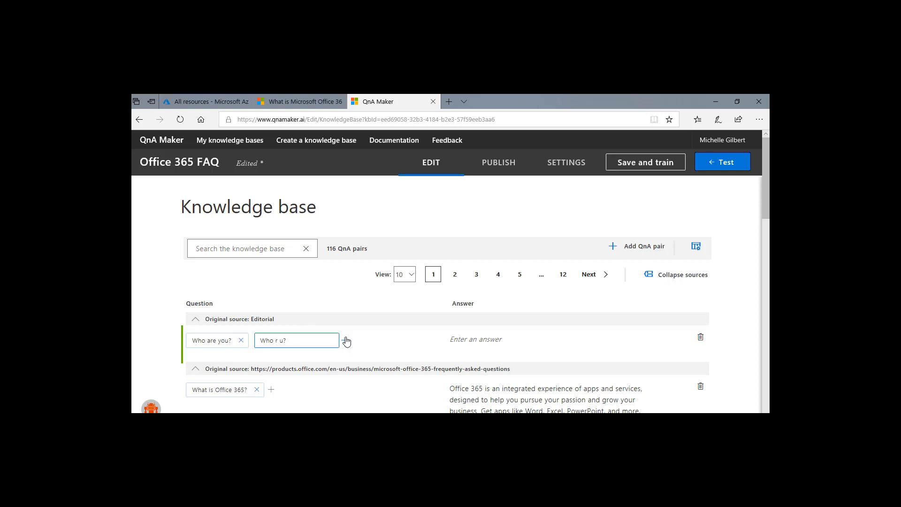
pyautogui.press('Return')
pyautogui.scroll(-7, 348, 341)
pyautogui.scroll(8, 347, 342)
pyautogui.click(309, 340)
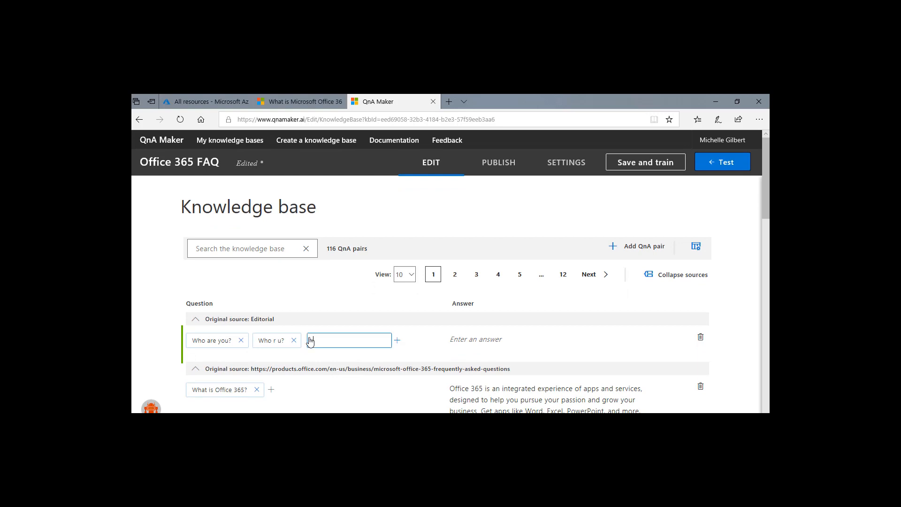
pyautogui.write('Who r you?')
# Step: Answer it with the 'My name is Office 365 FAQ…' self-introduction, then save and train
pyautogui.click(492, 338)
pyautogui.write('My name ')
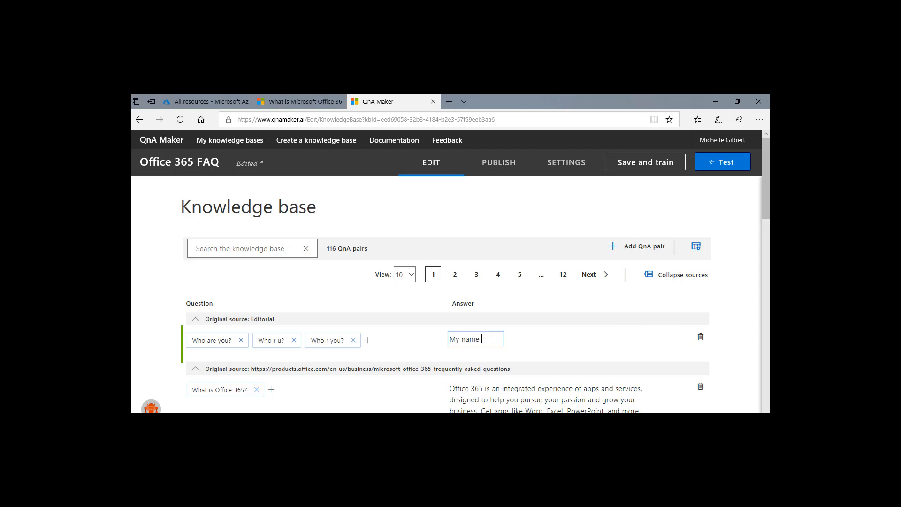
pyautogui.write('is Office 365 FAQ and ')
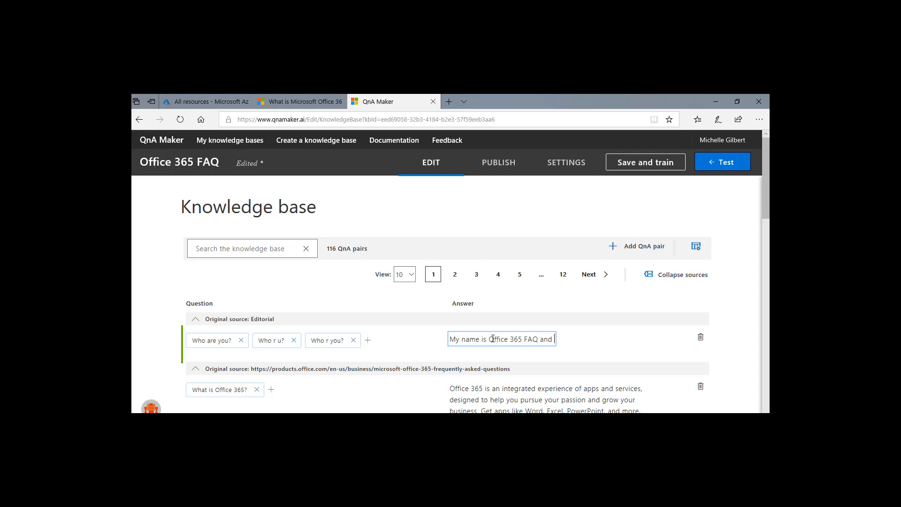
pyautogui.write('I was born in 2019 to ')
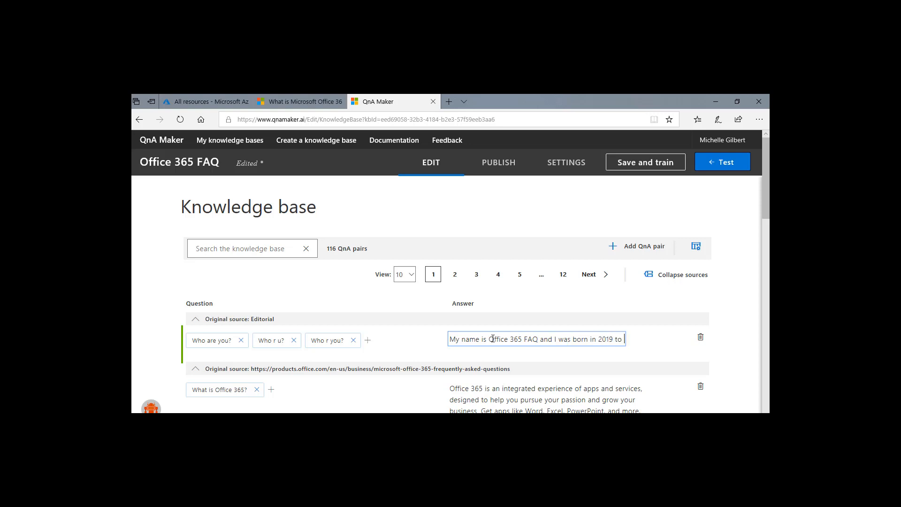
pyautogui.write('help provide you ')
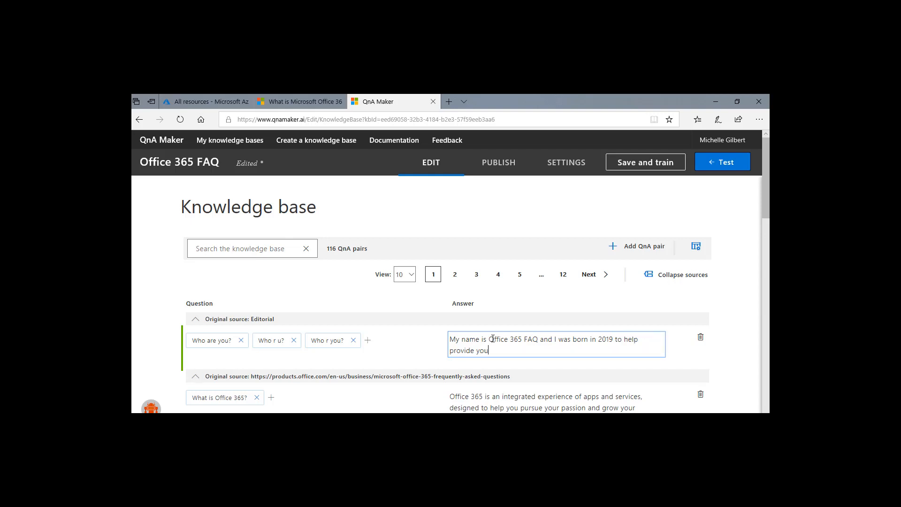
pyautogui.write('answers to your Office 365 products.')
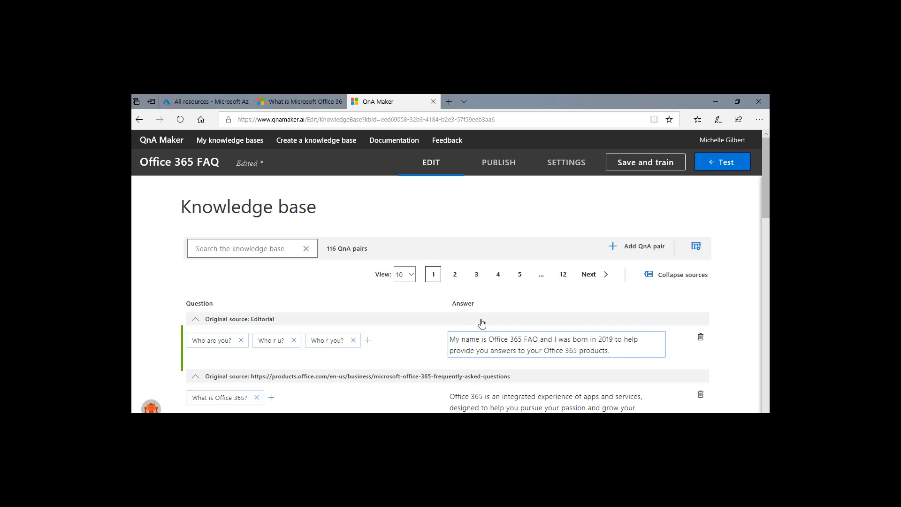
pyautogui.click(675, 168)
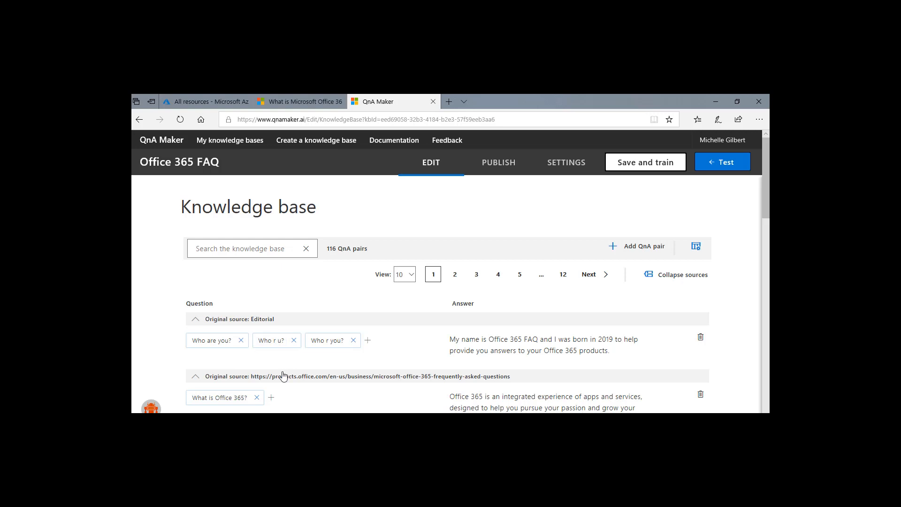
# Step: Ask the test chat 'What is Office 365?' and read the FAQ's answer
pyautogui.click(731, 162)
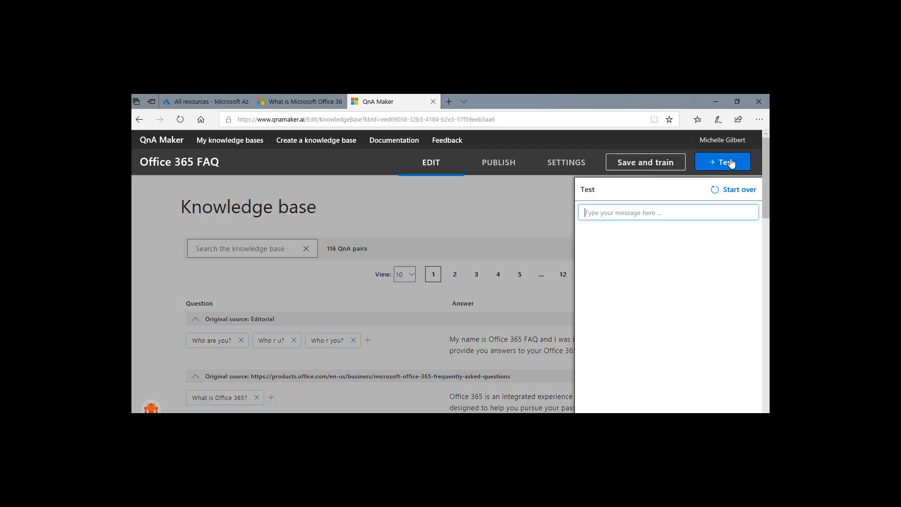
pyautogui.write('What is Office 365?')
pyautogui.press('Return')
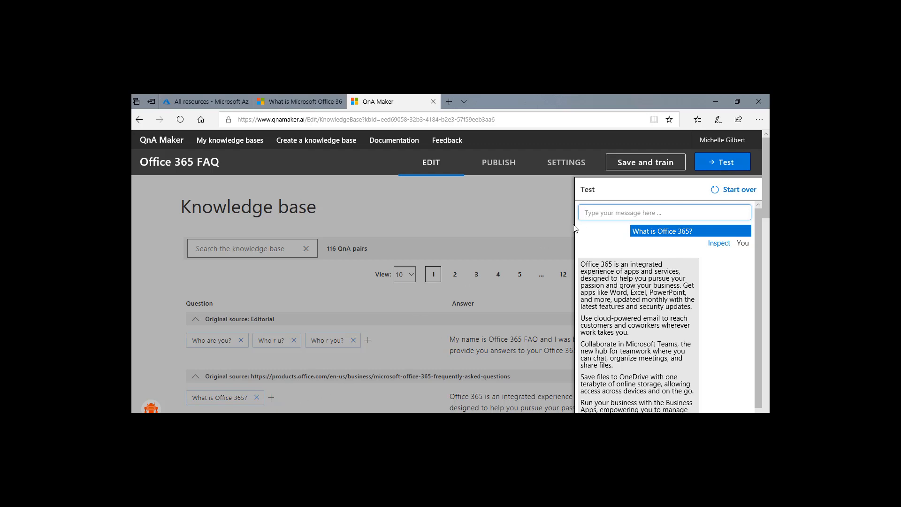
pyautogui.scroll(-10, 680, 299)
pyautogui.scroll(-2, 680, 299)
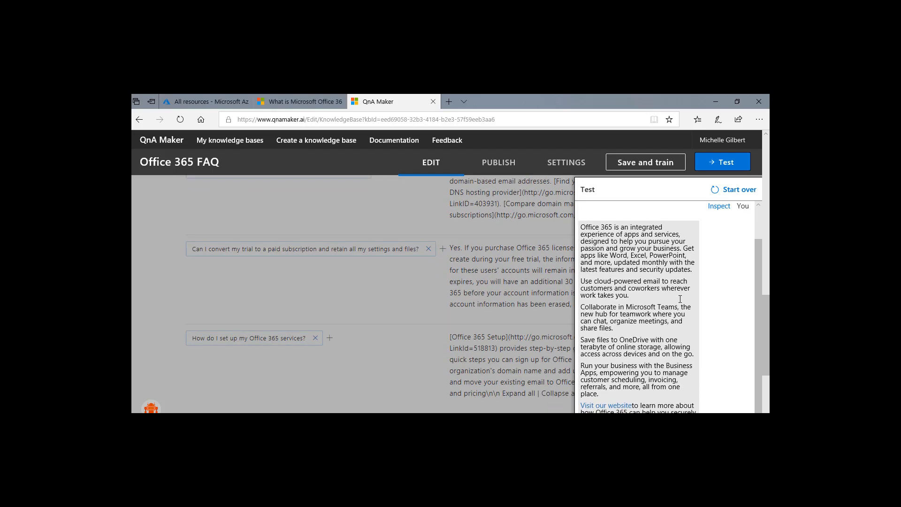
pyautogui.scroll(8, 680, 299)
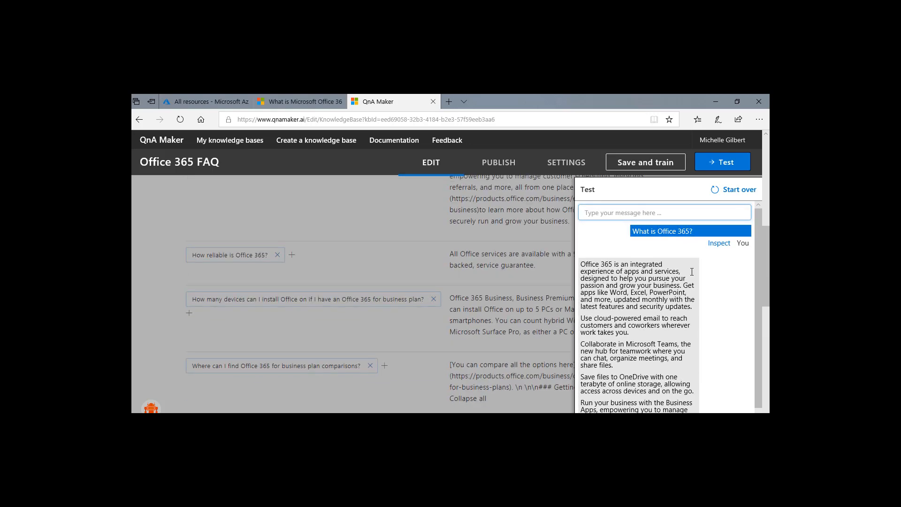
# Step: Inspect the answer, add 'What is O365?', 'What is 365?', 'What is Office365?' phrasings, and retrain
pyautogui.click(721, 243)
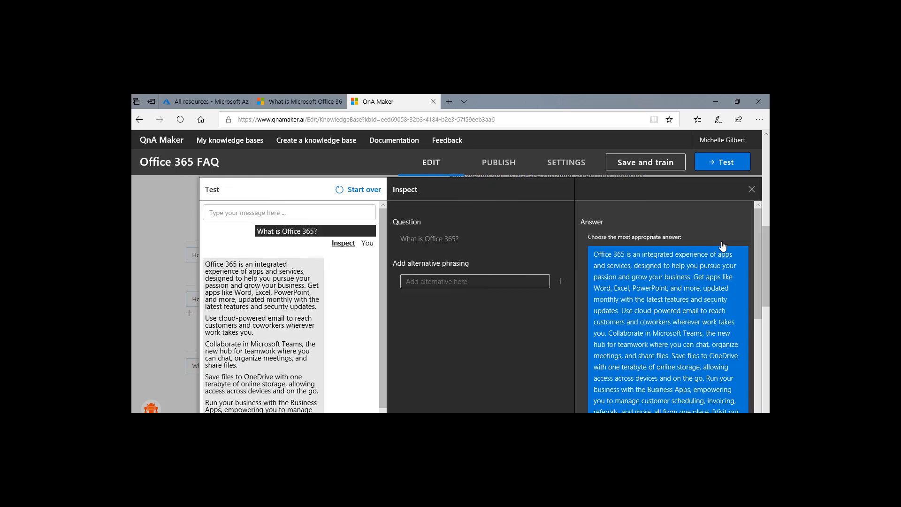
pyautogui.click(516, 283)
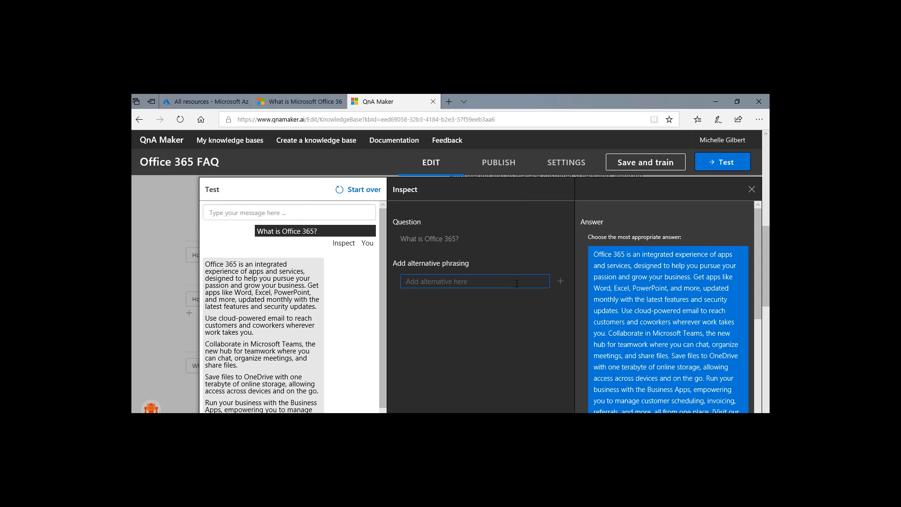
pyautogui.write('What is O365?')
pyautogui.press('Return')
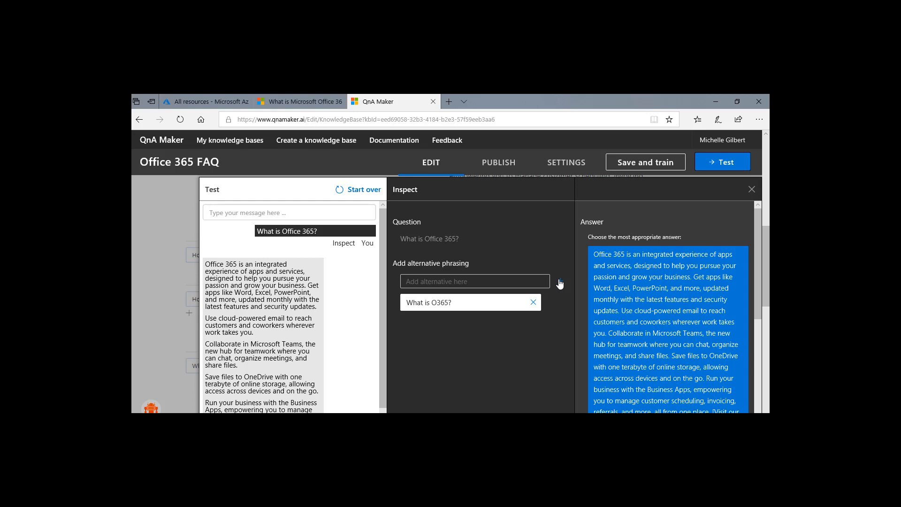
pyautogui.click(519, 282)
pyautogui.write('What is 365?')
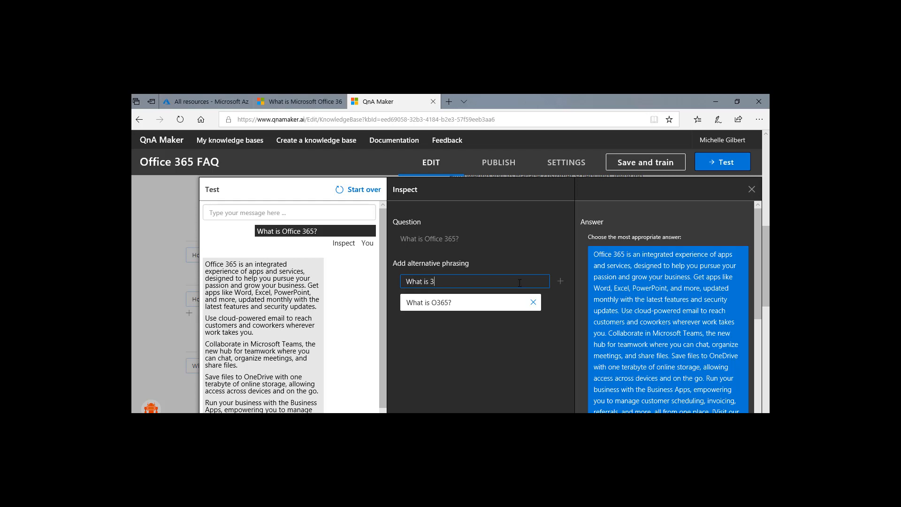
pyautogui.click(561, 283)
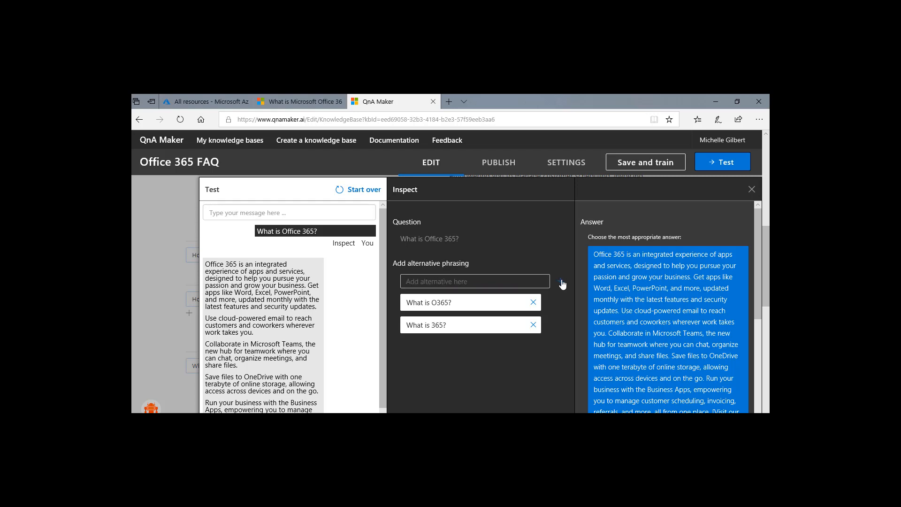
pyautogui.click(530, 281)
pyautogui.write('What is ')
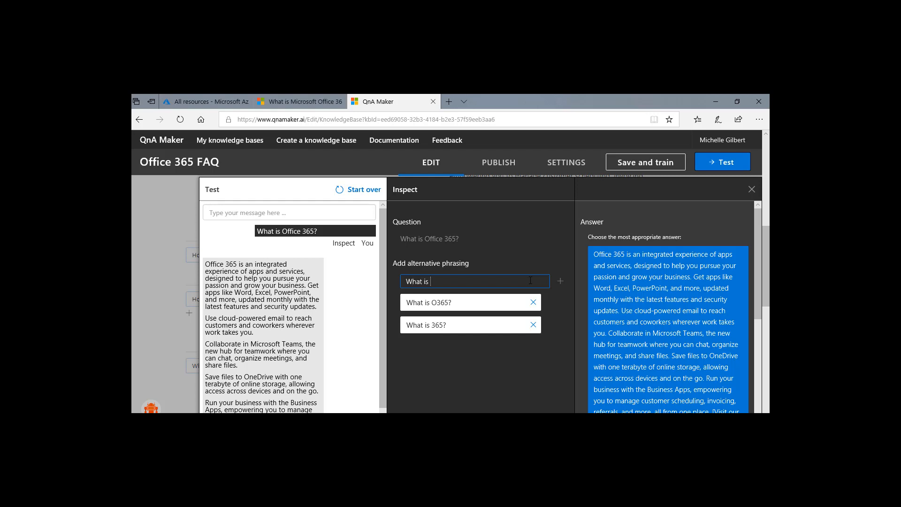
pyautogui.write('Off')
pyautogui.write('365?')
pyautogui.click(562, 281)
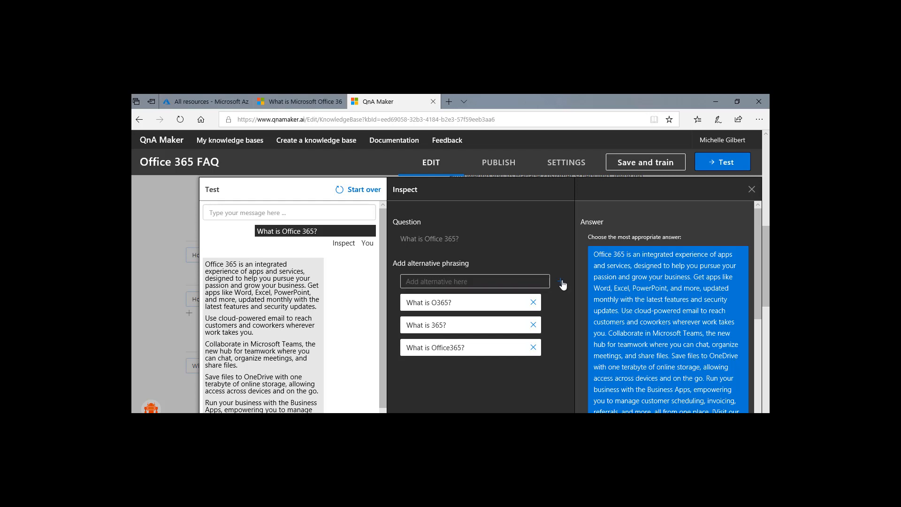
pyautogui.click(680, 166)
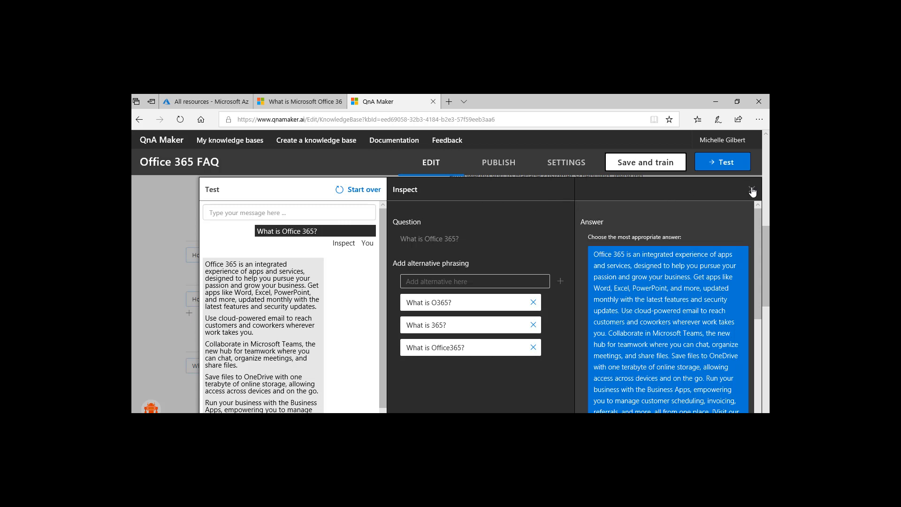
# Step: Clear and close the test chat, then publish Office 365 FAQ to m365qnademo
pyautogui.click(751, 190)
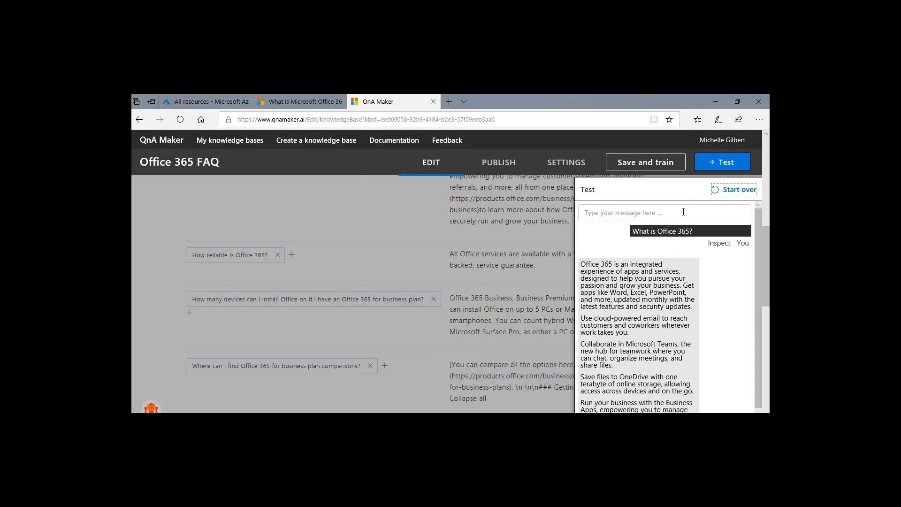
pyautogui.click(509, 167)
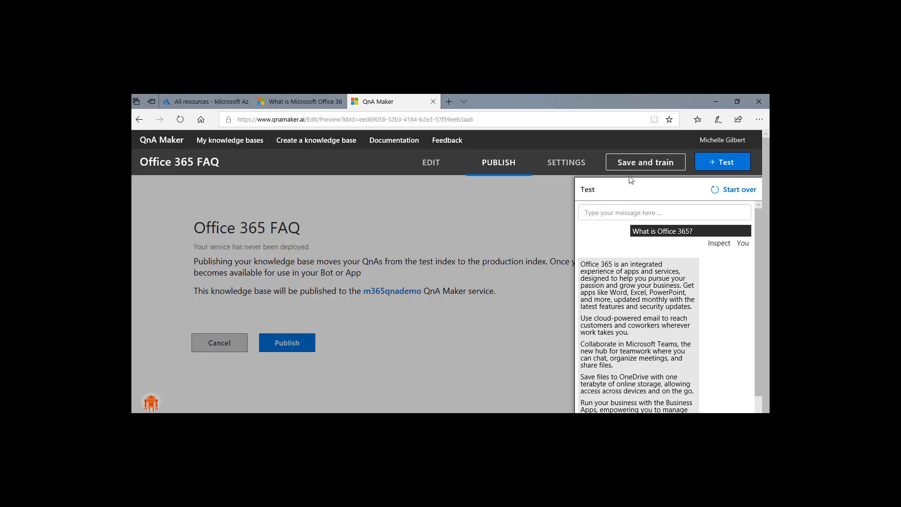
pyautogui.click(742, 196)
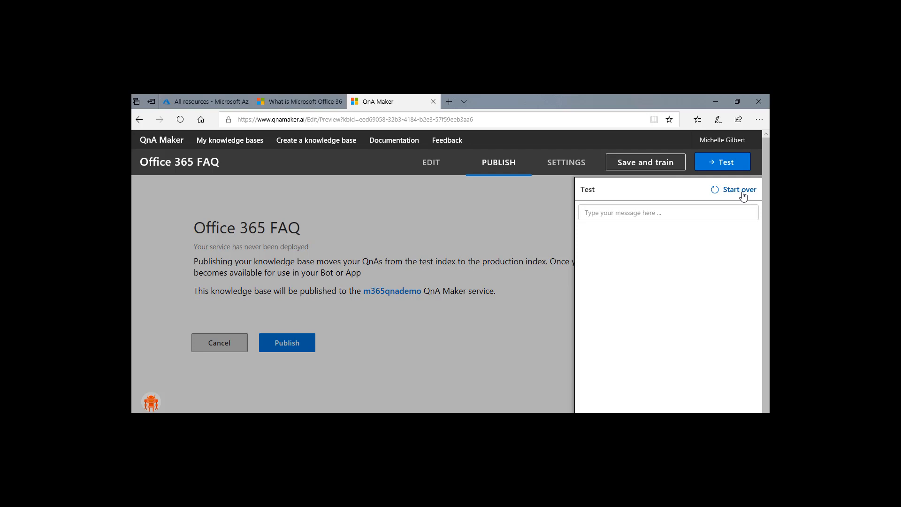
pyautogui.click(705, 165)
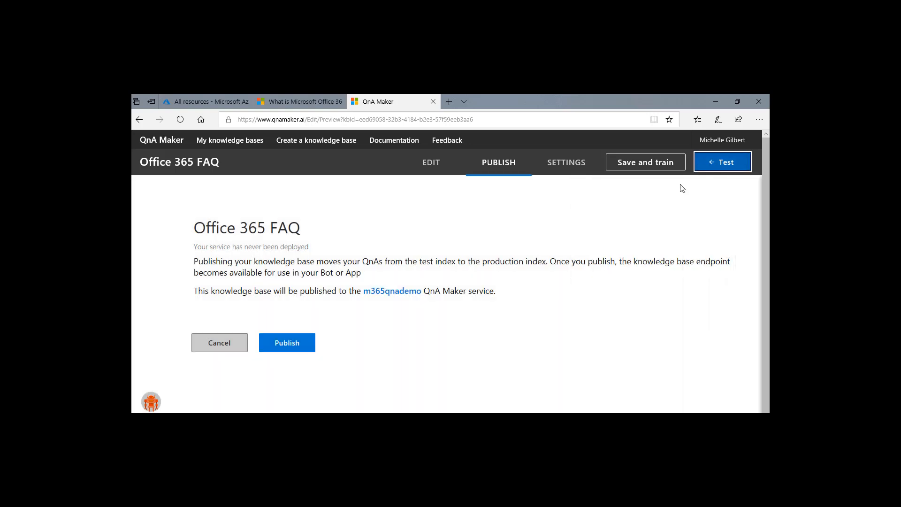
pyautogui.click(301, 350)
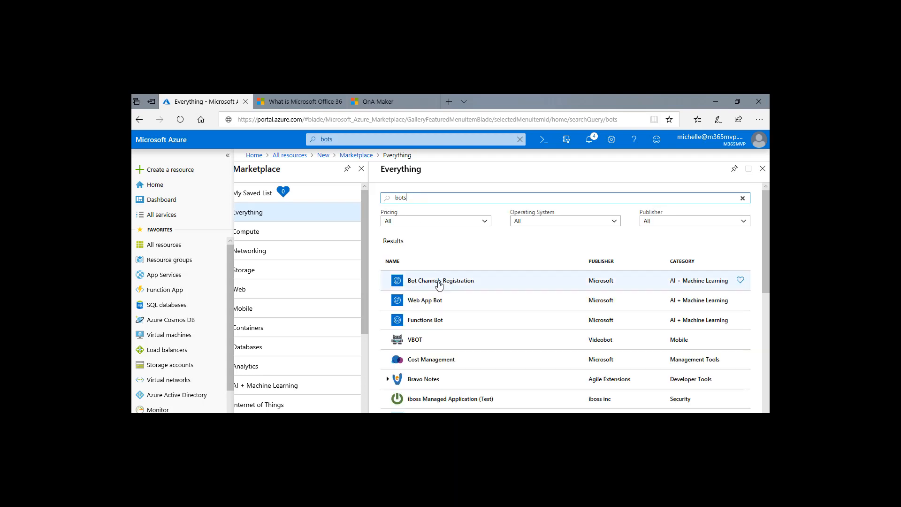
# Step: Open the Web App Bot offering from the Marketplace and start creating a new one
pyautogui.click(437, 303)
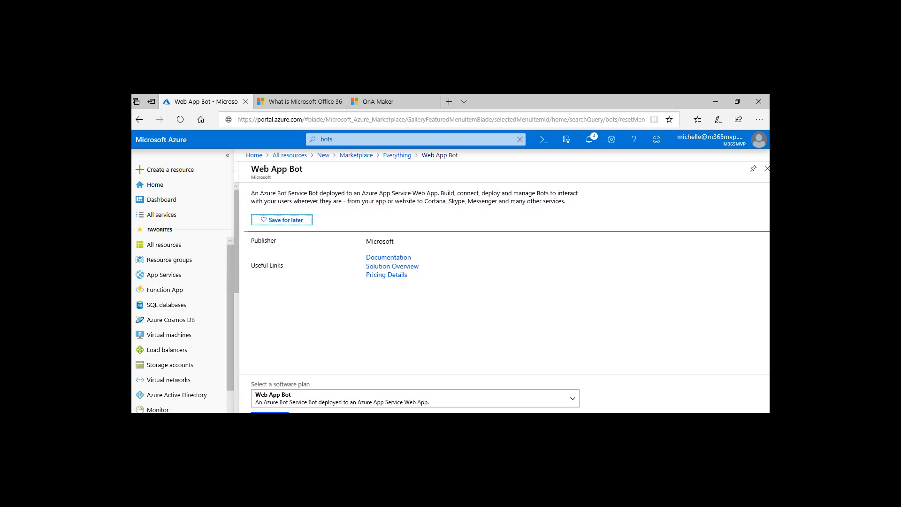
pyautogui.click(276, 412)
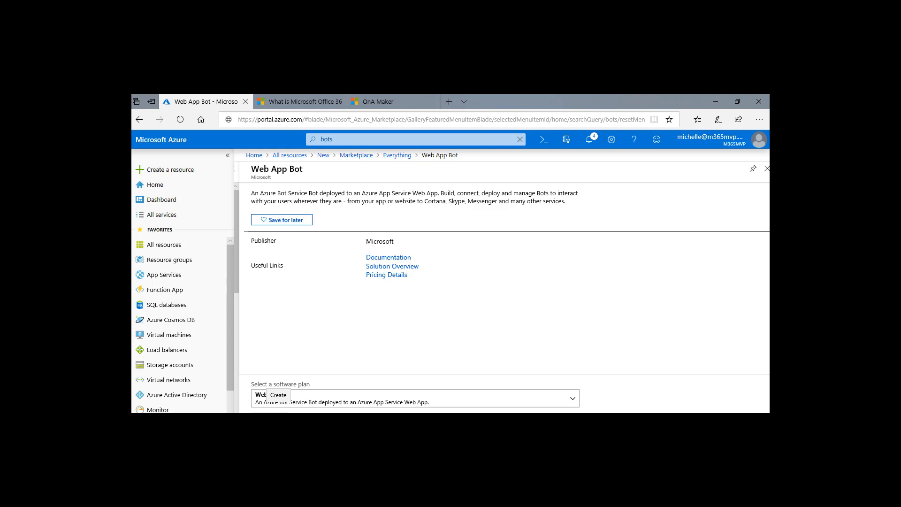
pyautogui.click(277, 412)
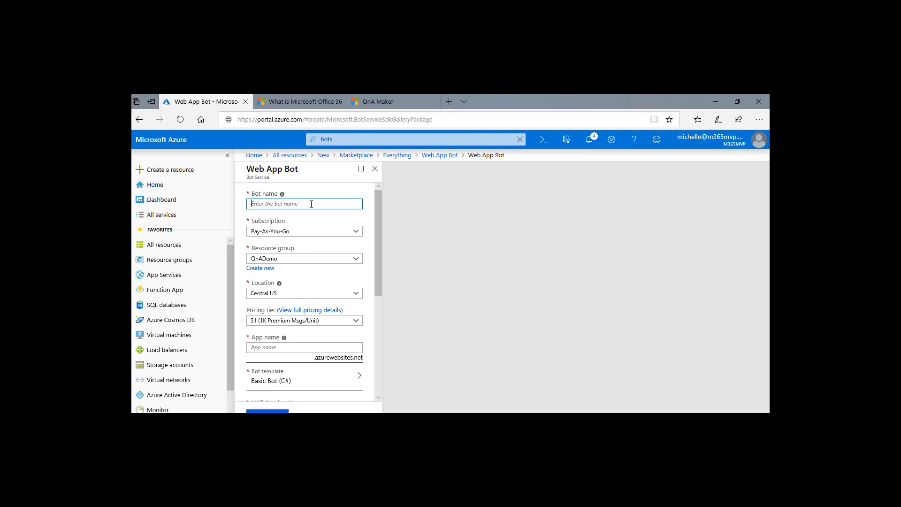
# Step: Name the bot O365FAQDemo on the free F0 pricing tier and bring up the template choices
pyautogui.write('O36')
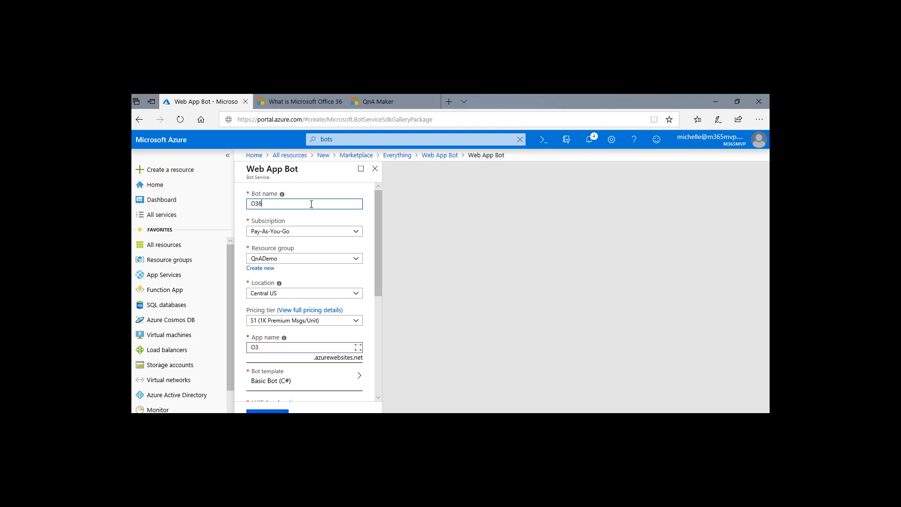
pyautogui.write('5FAQ')
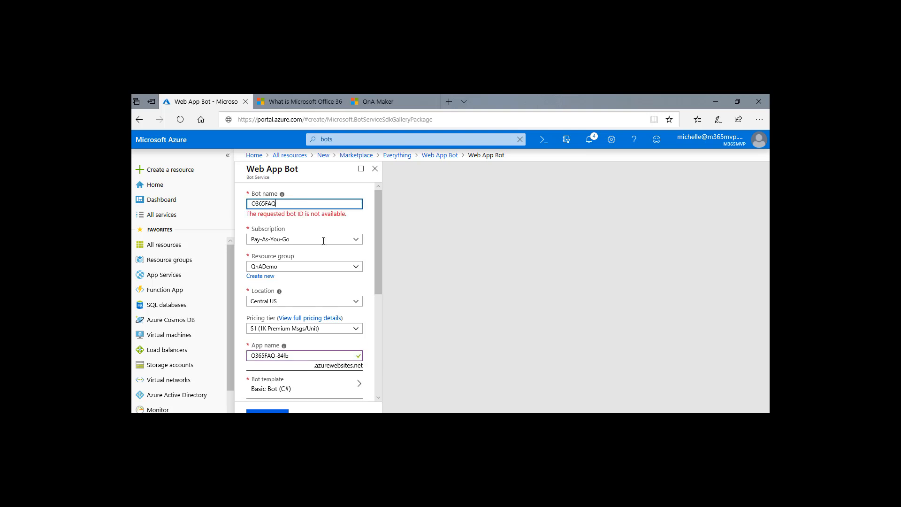
pyautogui.write('Demo')
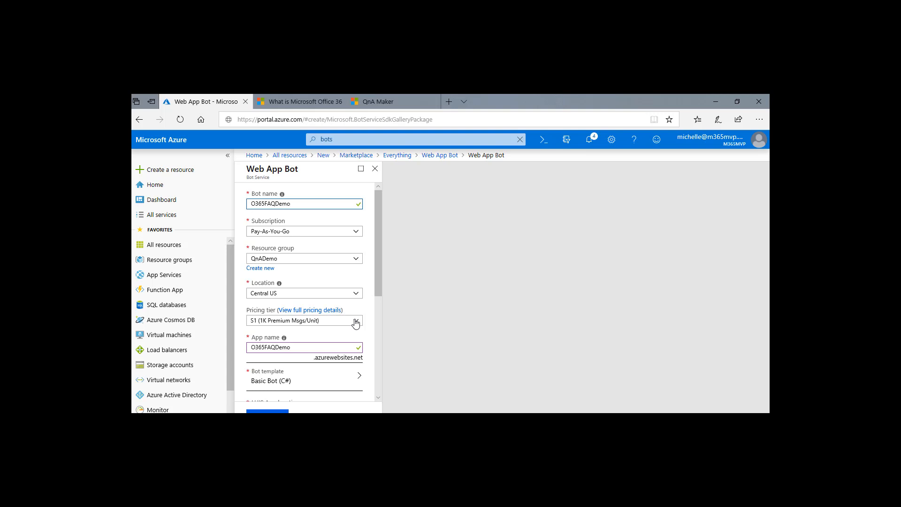
pyautogui.click(355, 321)
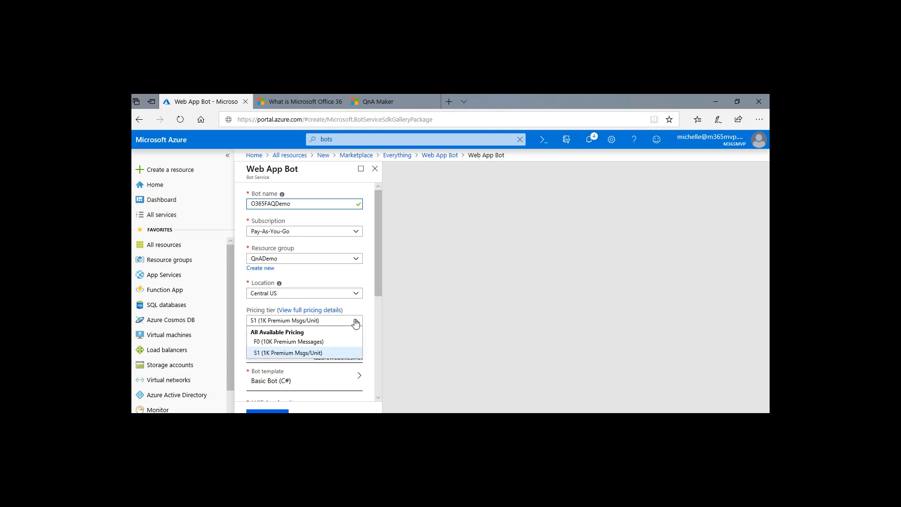
pyautogui.click(309, 341)
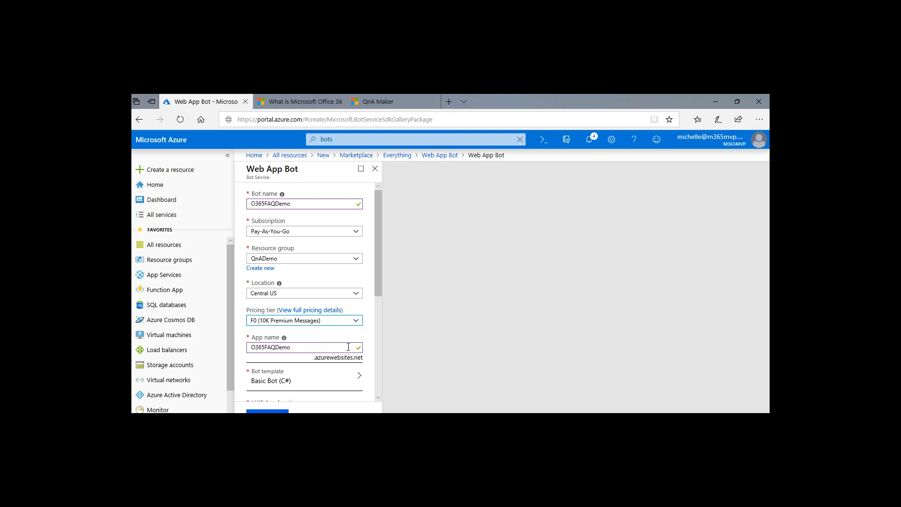
pyautogui.scroll(-3, 348, 347)
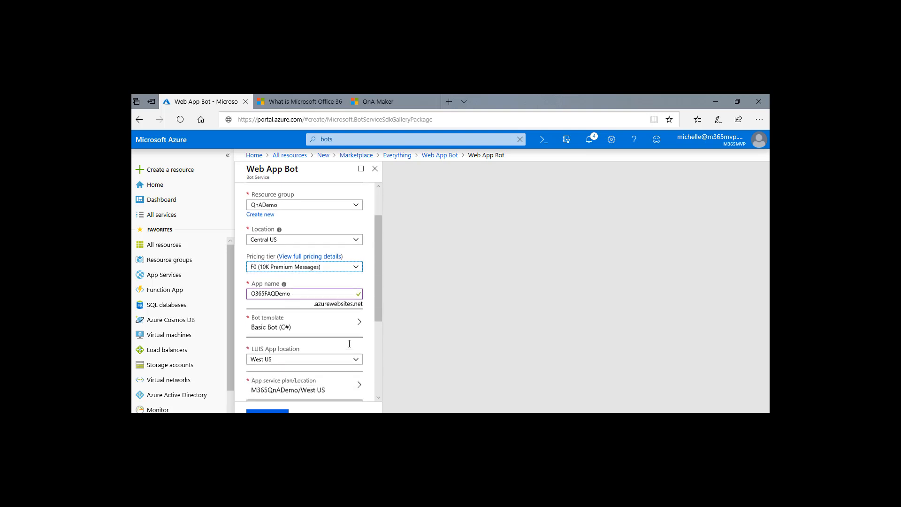
pyautogui.click(344, 293)
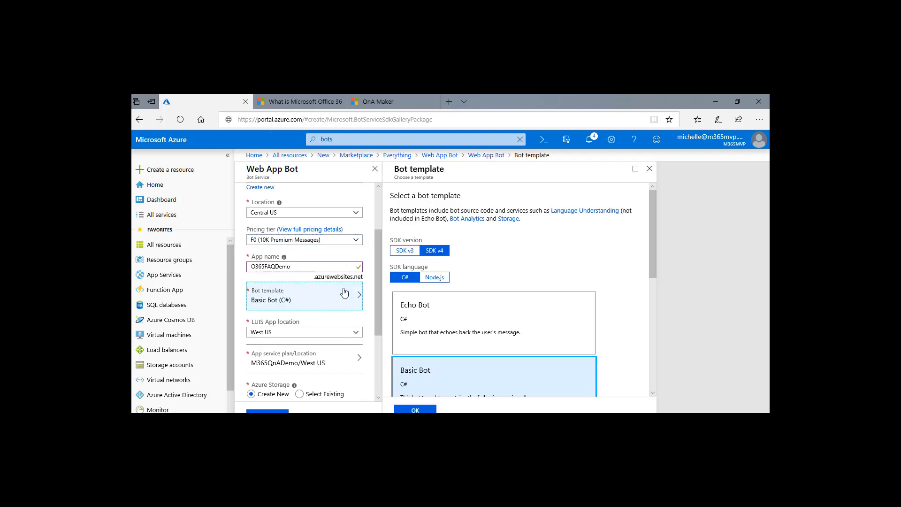
# Step: Choose the SDK v3 Question and Answer (C#) bot template
pyautogui.scroll(-2, 480, 286)
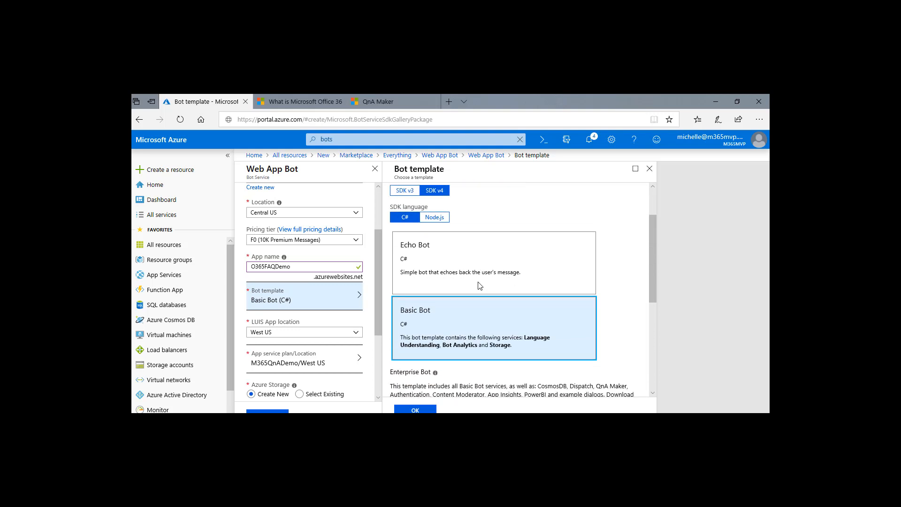
pyautogui.scroll(-2, 480, 285)
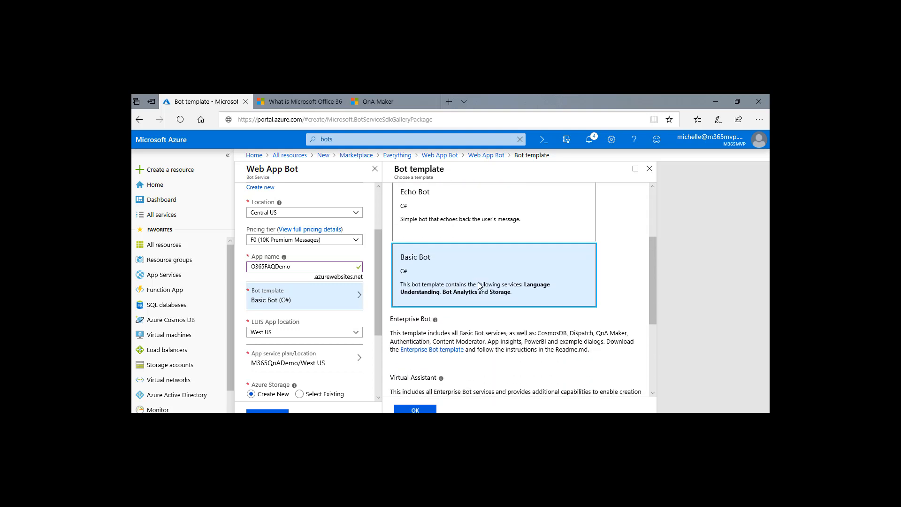
pyautogui.scroll(-1, 480, 285)
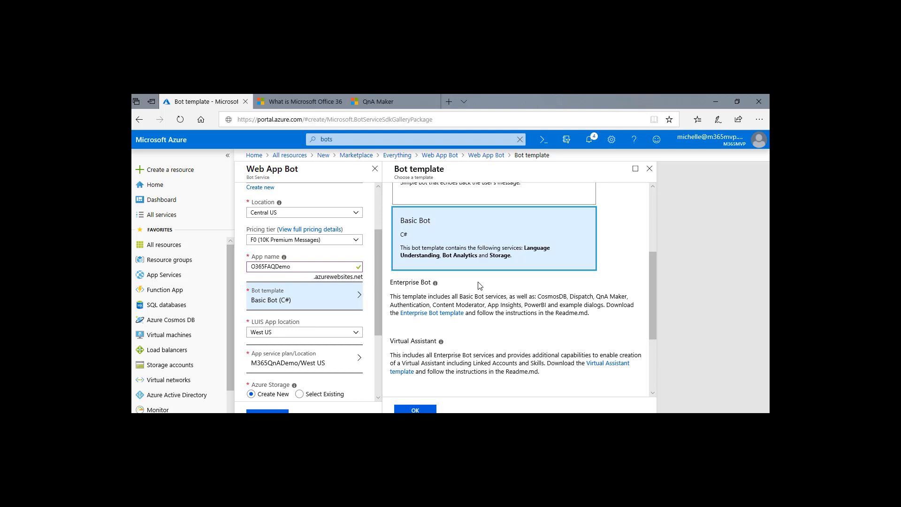
pyautogui.scroll(3, 479, 285)
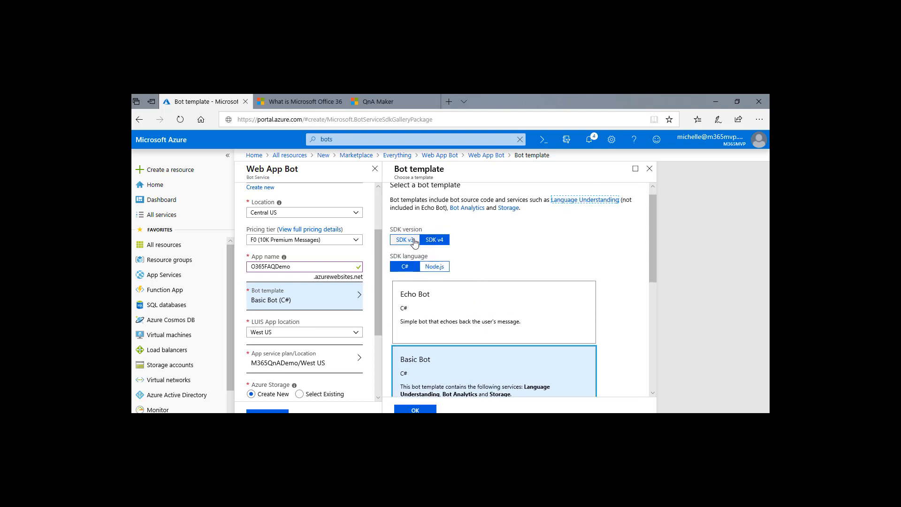
pyautogui.click(414, 242)
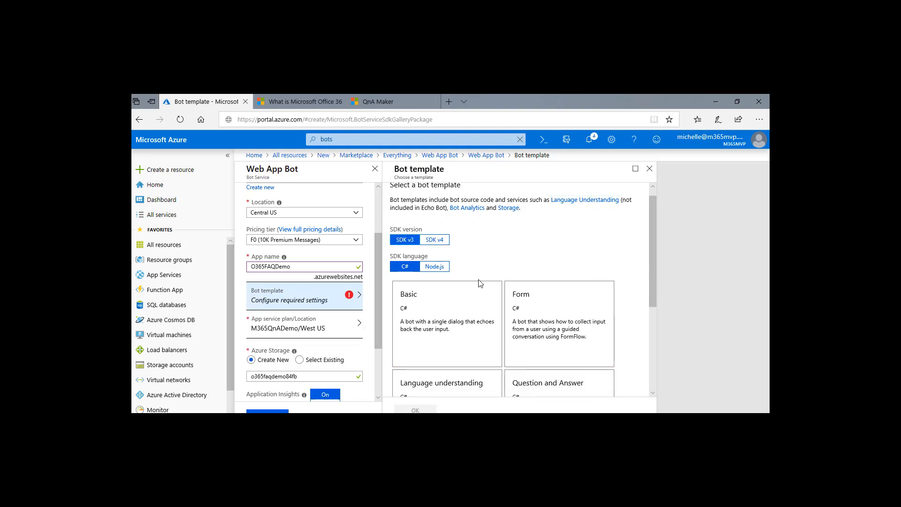
pyautogui.scroll(-2, 469, 281)
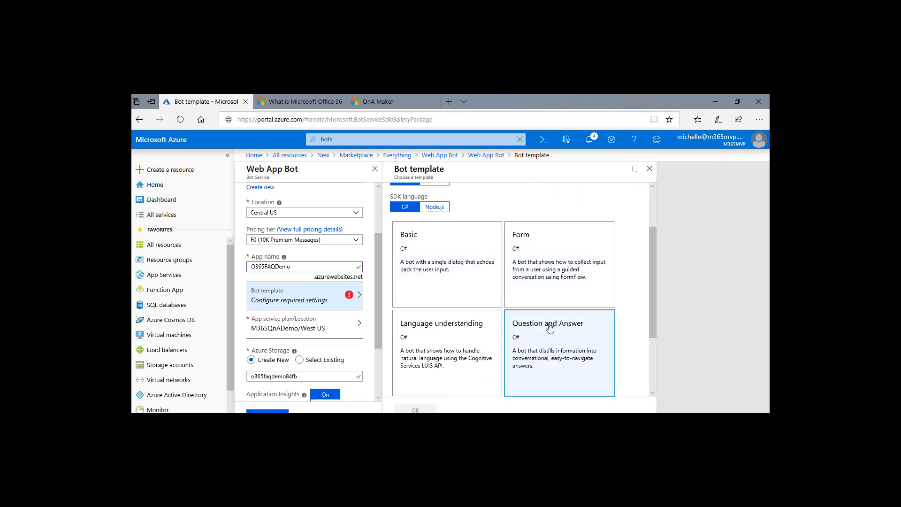
pyautogui.click(552, 369)
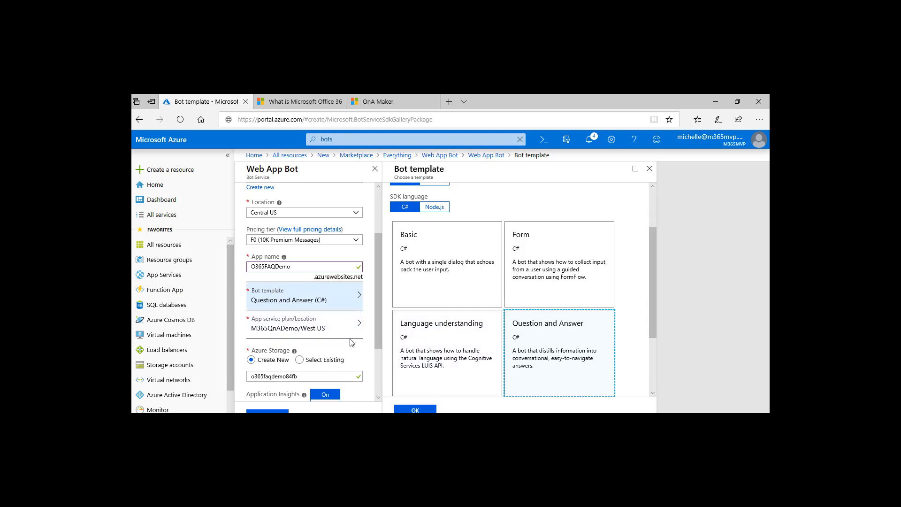
# Step: Set the Application Insights location to East US and open the Microsoft App ID and password options
pyautogui.scroll(-3, 346, 343)
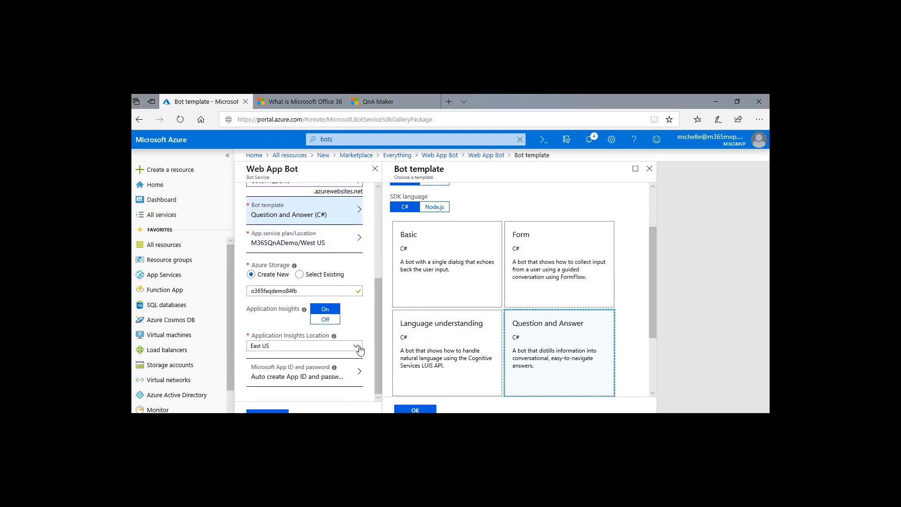
pyautogui.click(359, 347)
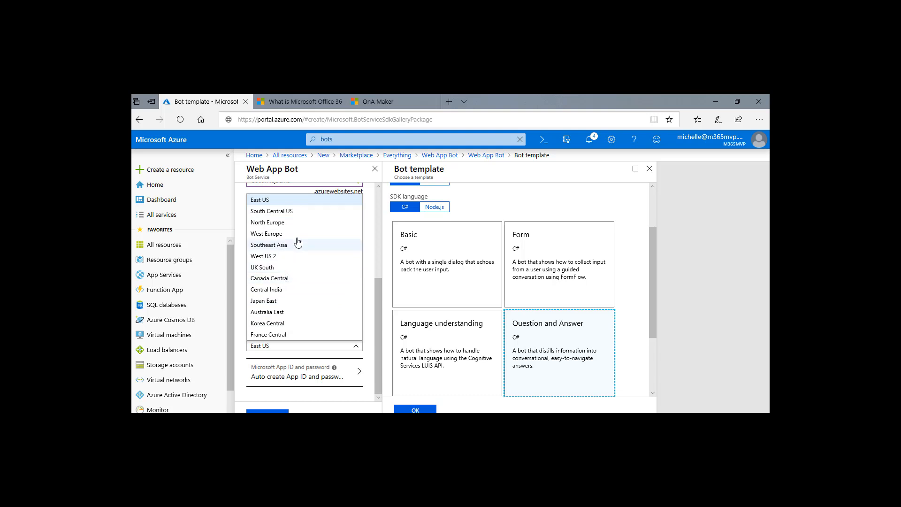
pyautogui.click(288, 201)
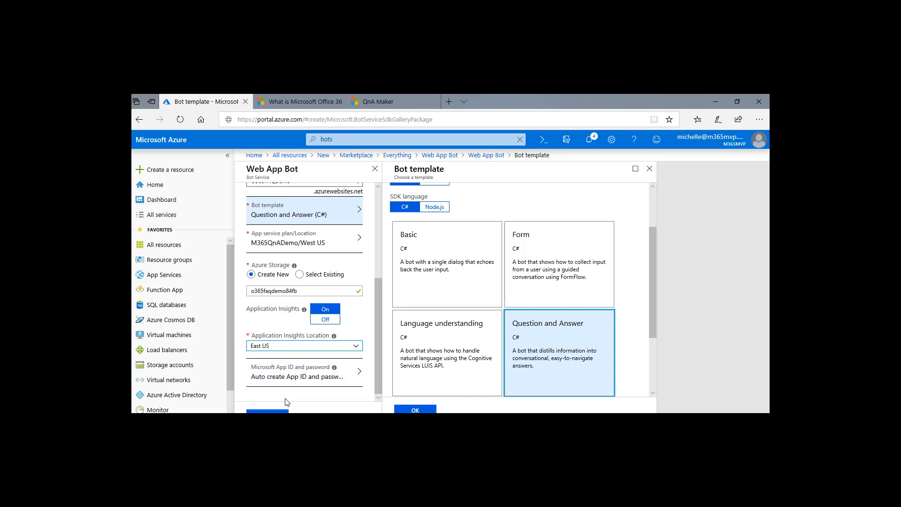
pyautogui.scroll(-1, 285, 398)
pyautogui.click(353, 374)
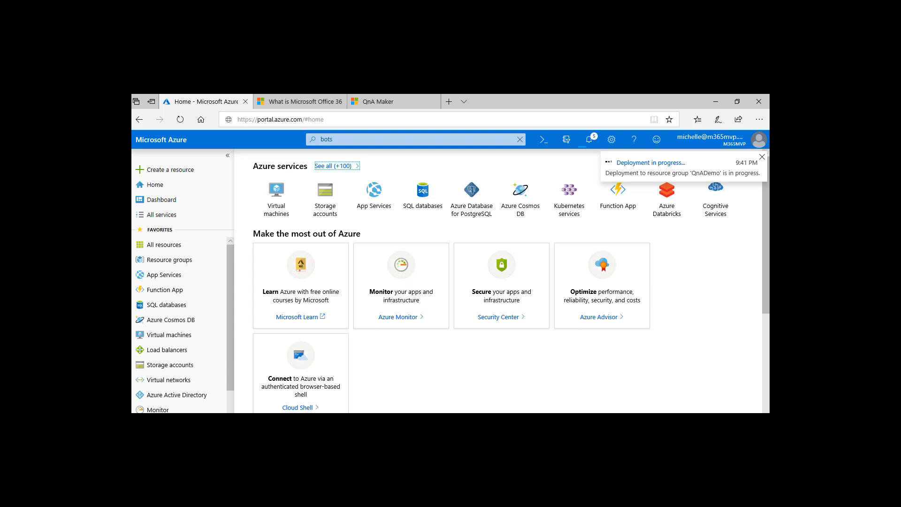
# Step: Check the O365FAQDemo deployment progress, then list all resources
pyautogui.click(683, 167)
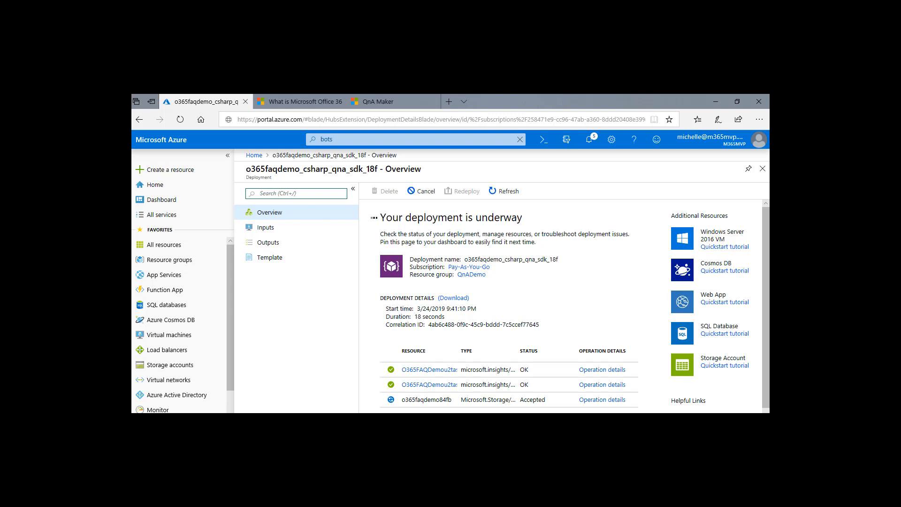
pyautogui.click(173, 244)
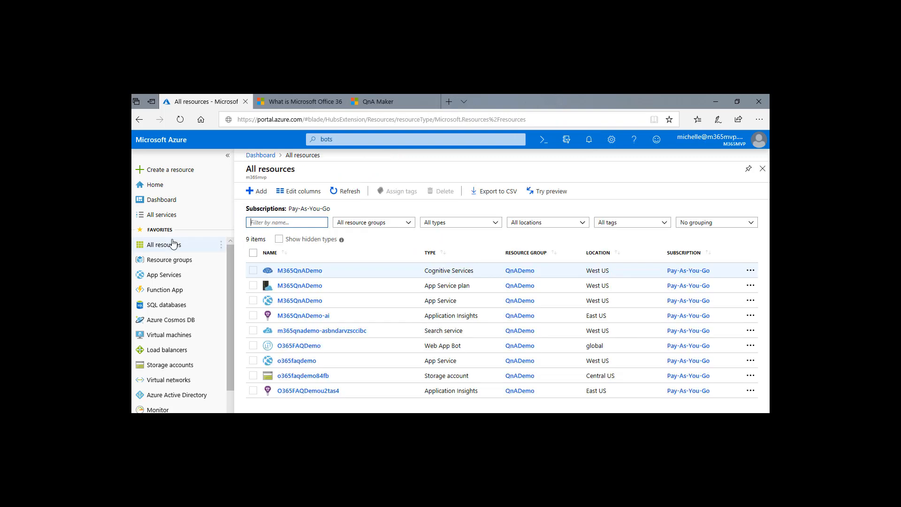
# Step: Open the O365FAQDemo bot resource and go to its Application Settings
pyautogui.click(312, 347)
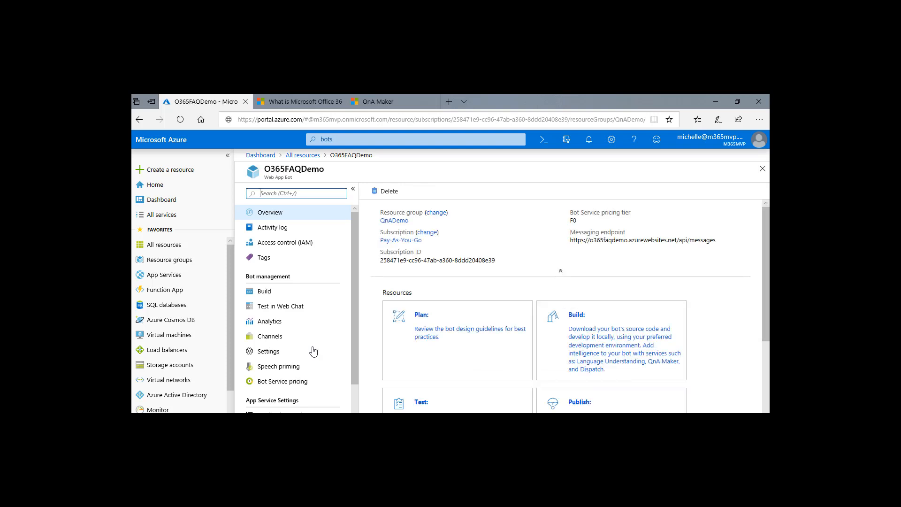
pyautogui.scroll(-1, 313, 351)
pyautogui.click(277, 375)
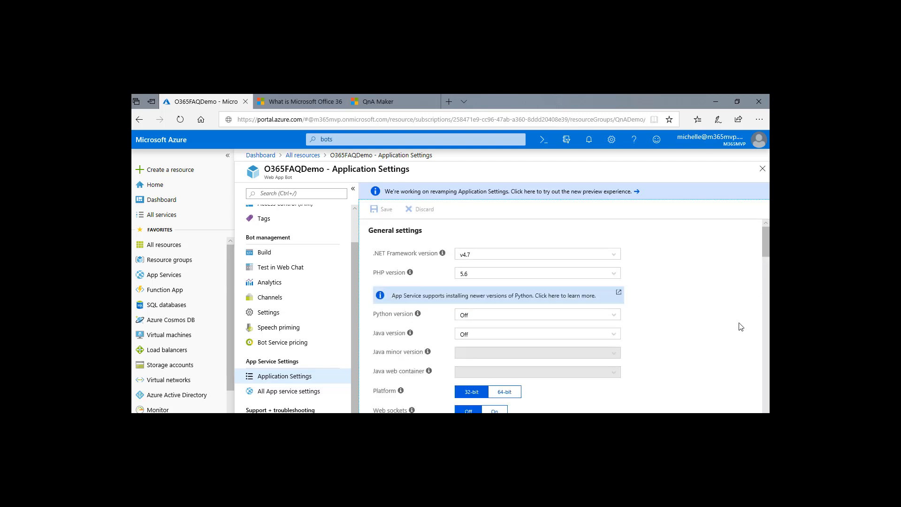
# Step: Inspect the QnAKnowledgebaseId, QnAAuthKey and QnAEndpointHostName settings, then bring up the QnA Maker deployment page
pyautogui.scroll(-5, 740, 327)
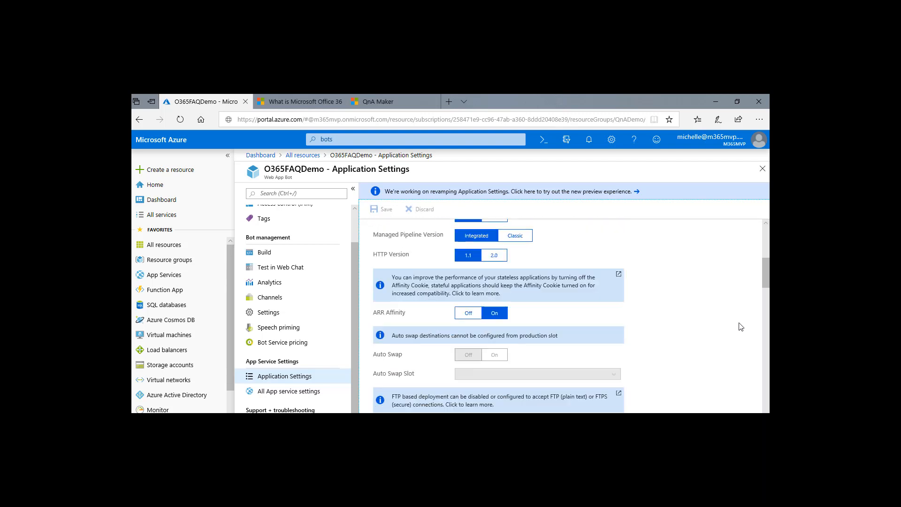
pyautogui.scroll(-4, 740, 327)
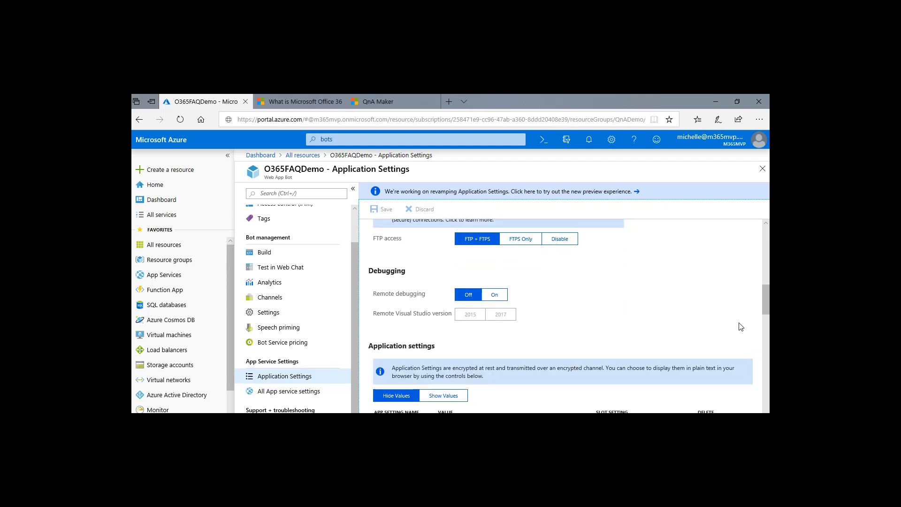
pyautogui.scroll(-5, 740, 327)
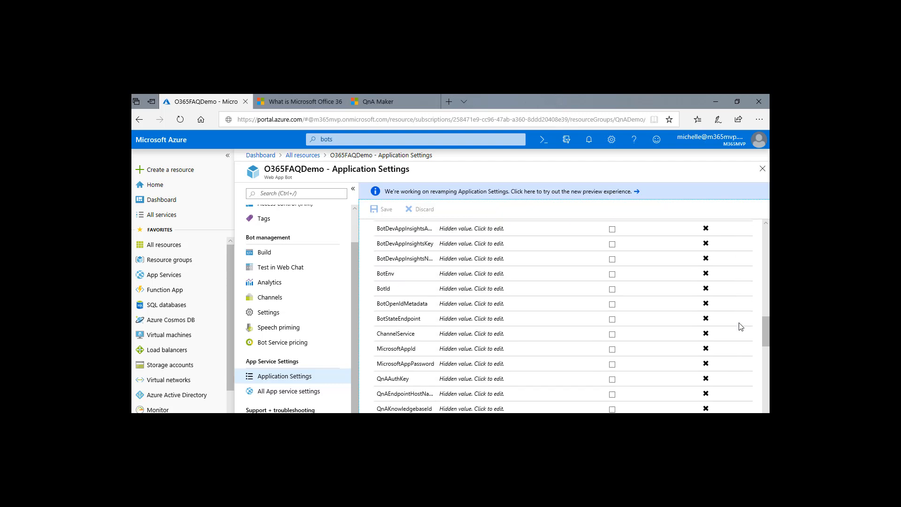
pyautogui.scroll(-1, 740, 327)
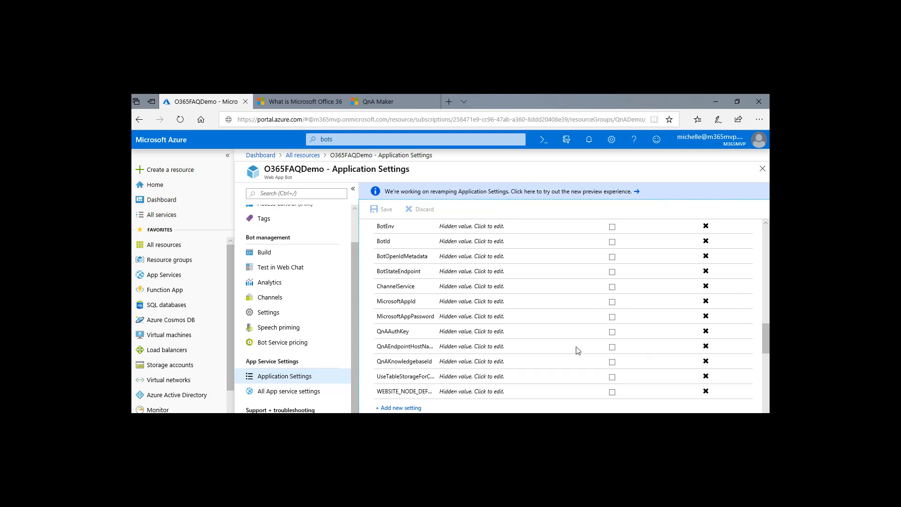
pyautogui.click(519, 358)
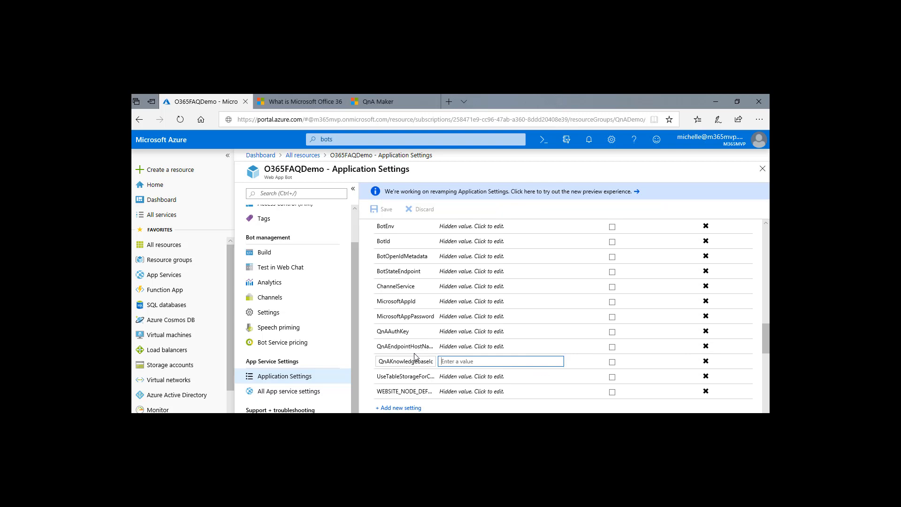
pyautogui.click(378, 332)
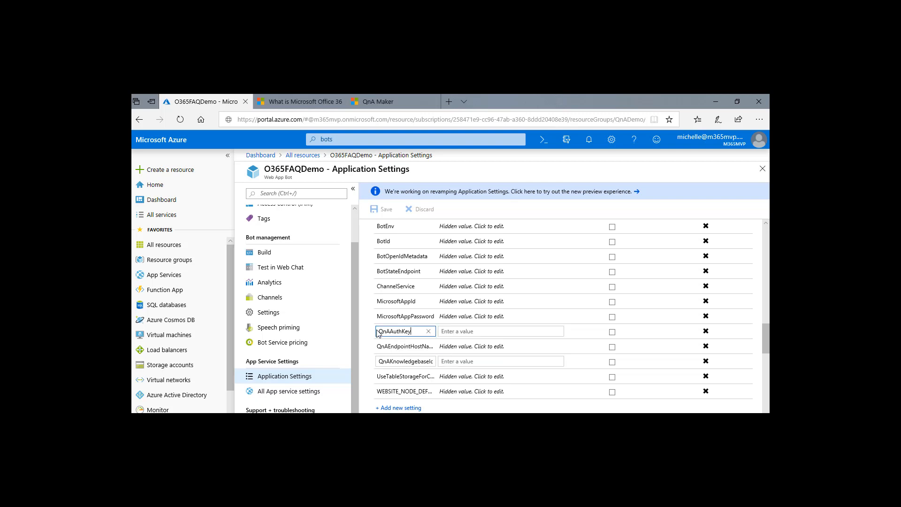
pyautogui.click(394, 345)
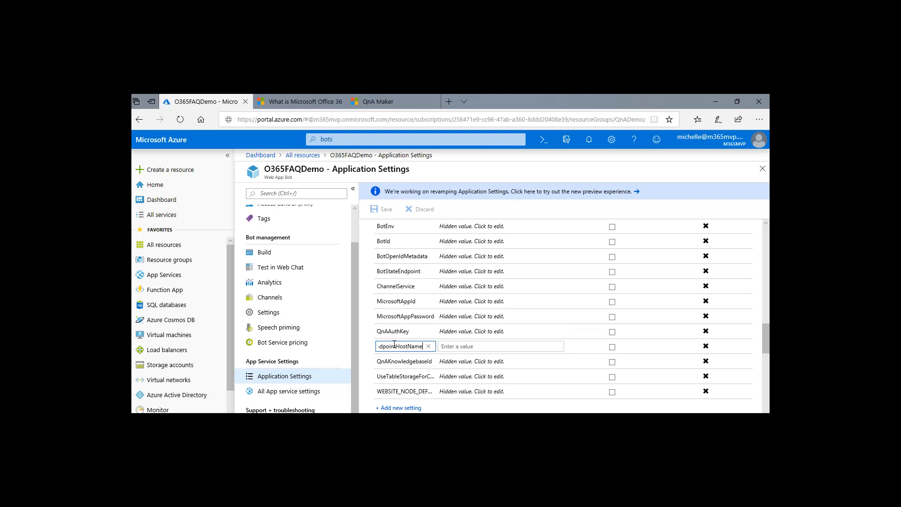
pyautogui.click(394, 361)
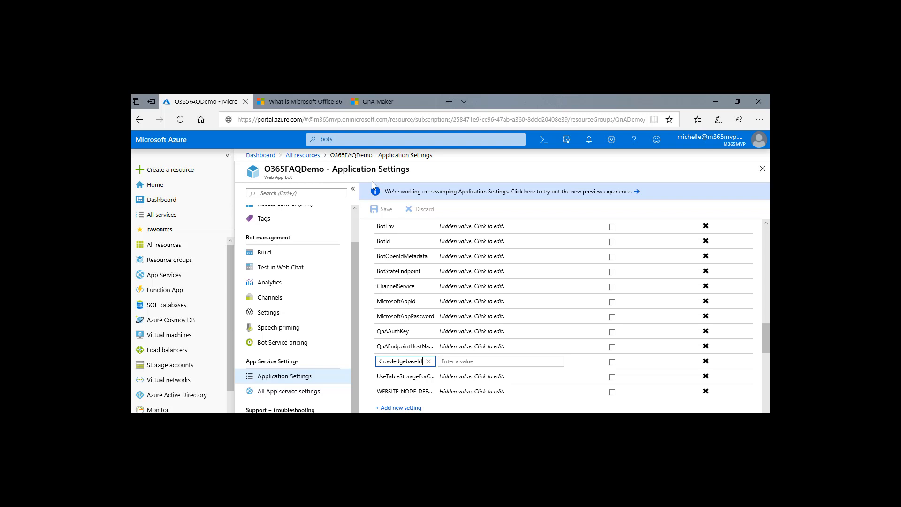
pyautogui.click(407, 104)
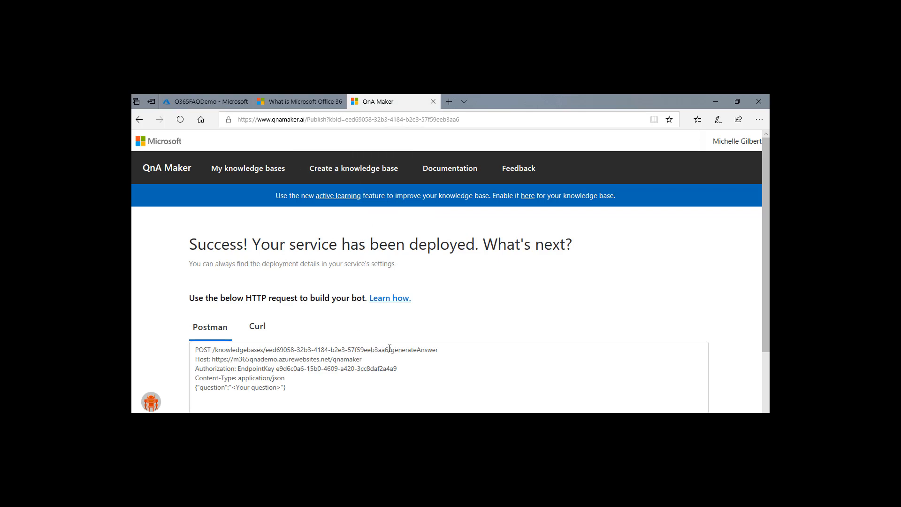
# Step: Copy the knowledge base ID from the POST line into the bot's QnAKnowledgebaseId setting
pyautogui.moveTo(389, 349); pyautogui.dragTo(266, 350)
pyautogui.hotkey('ctrl', 'c')
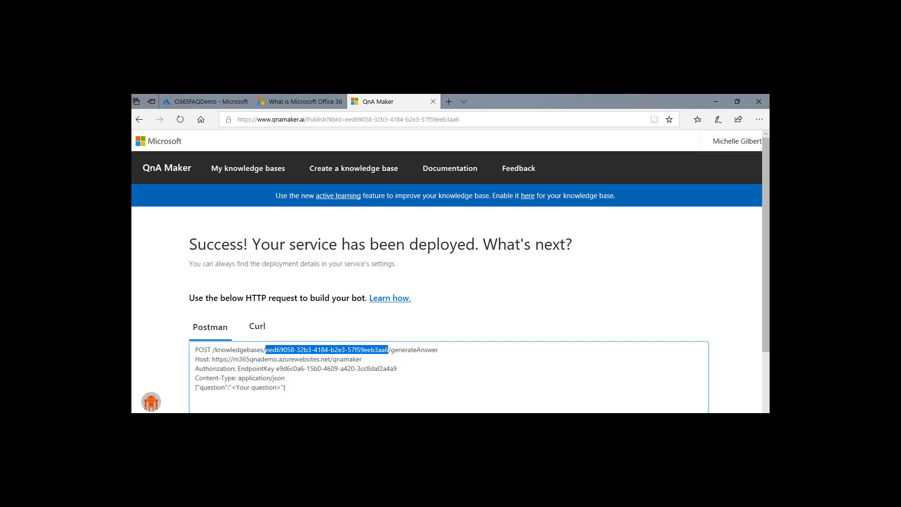
pyautogui.click(237, 101)
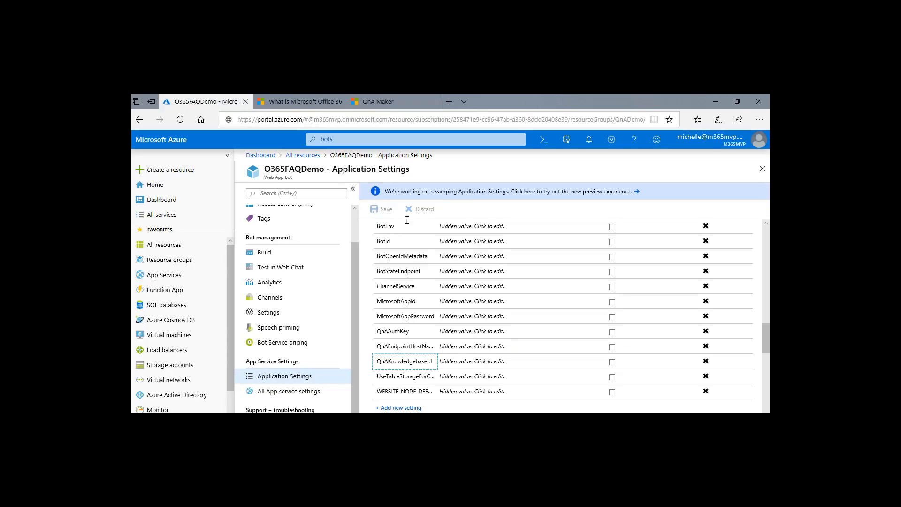
pyautogui.click(470, 360)
pyautogui.hotkey('ctrl', 'v')
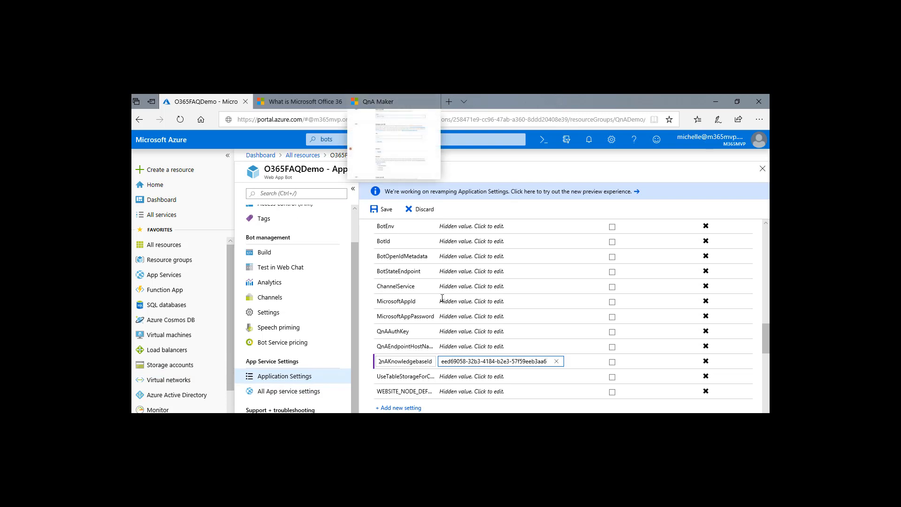
pyautogui.click(455, 347)
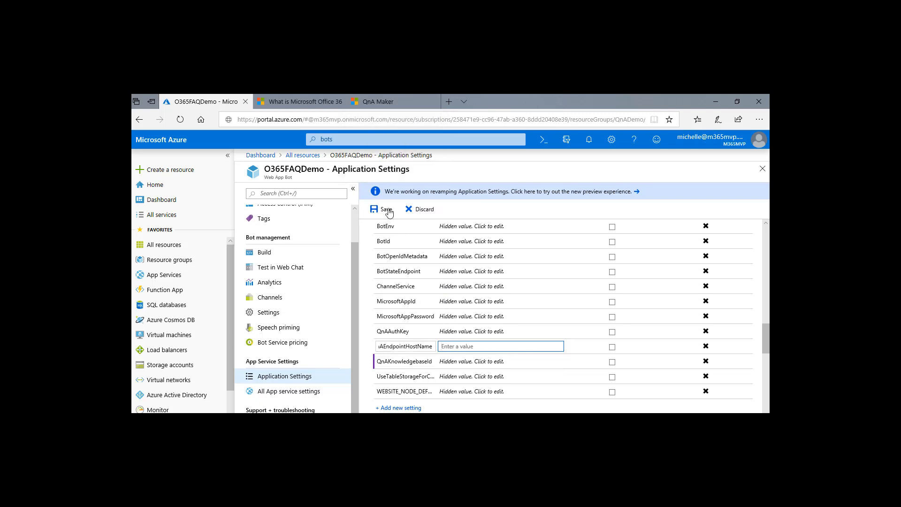
pyautogui.click(402, 102)
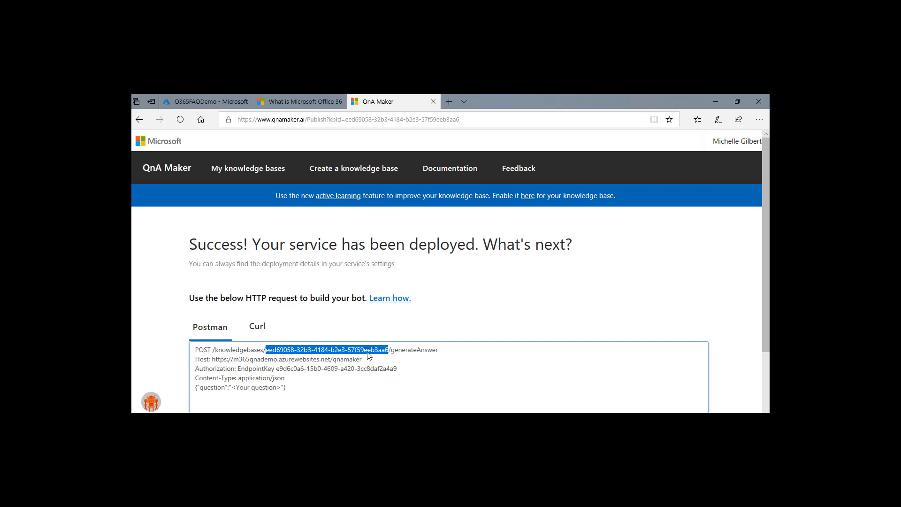
# Step: Copy the endpoint key from the Authorization line and paste it into the bot's application settings
pyautogui.click(398, 372)
pyautogui.moveTo(398, 372); pyautogui.dragTo(278, 372)
pyautogui.hotkey('ctrl', 'c')
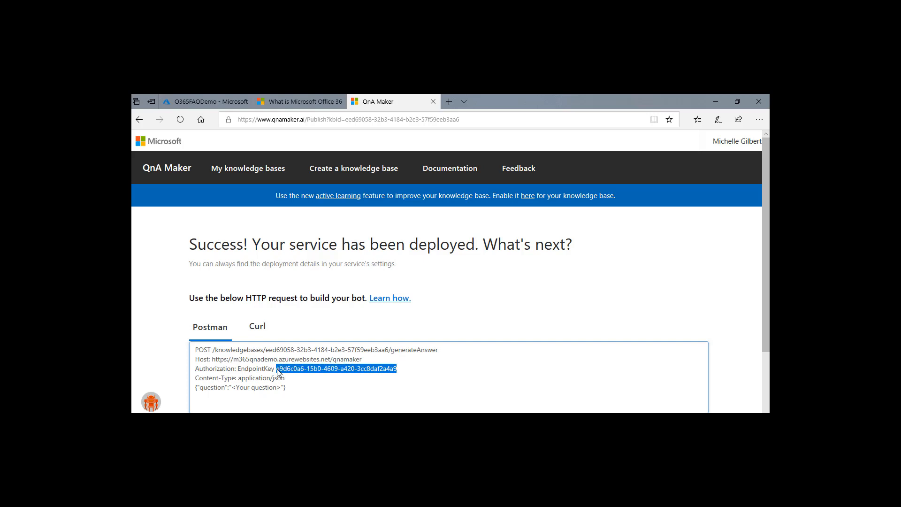
pyautogui.click(223, 103)
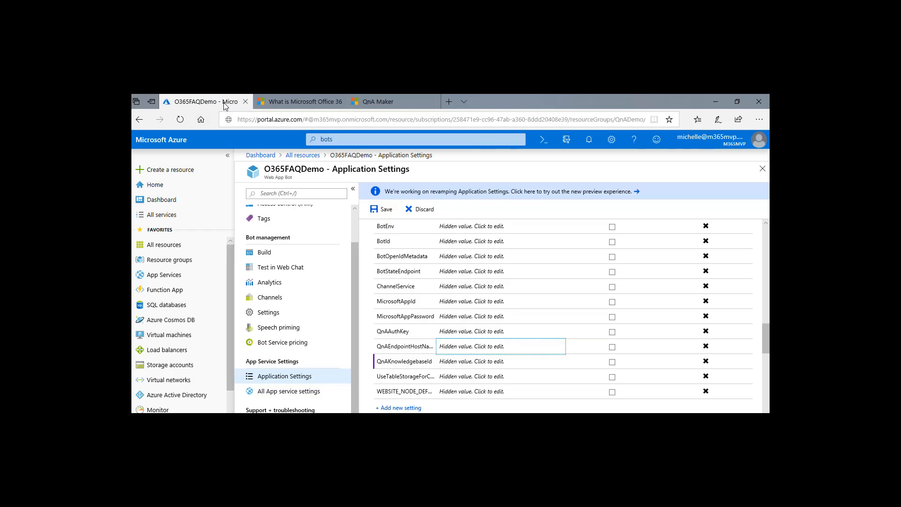
pyautogui.click(450, 346)
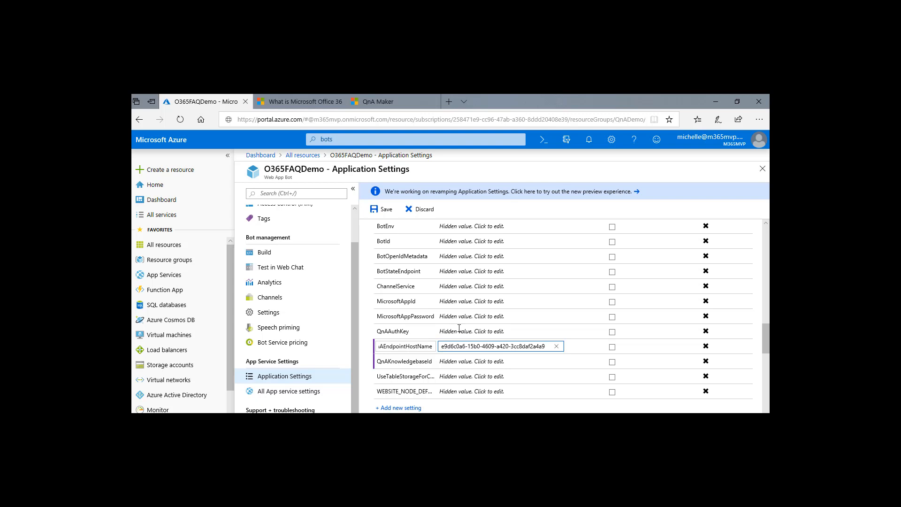
pyautogui.click(459, 332)
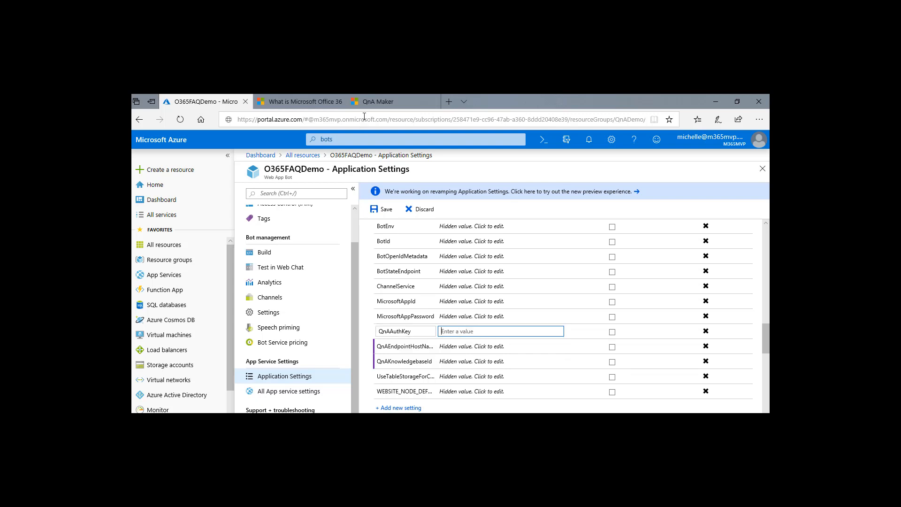
pyautogui.click(379, 105)
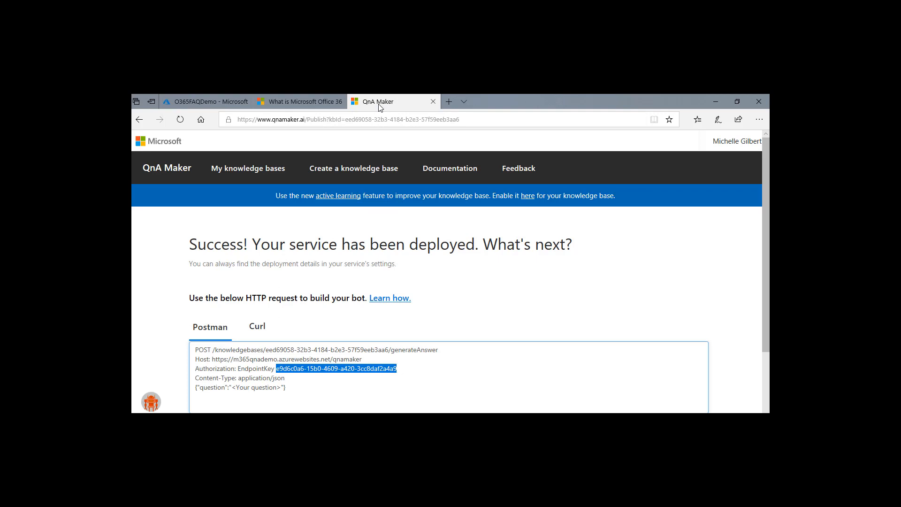
# Step: Paste the endpoint key into QnAAuthKey, then select the Host URL on the deployment page
pyautogui.moveTo(227, 100)
pyautogui.click(222, 102)
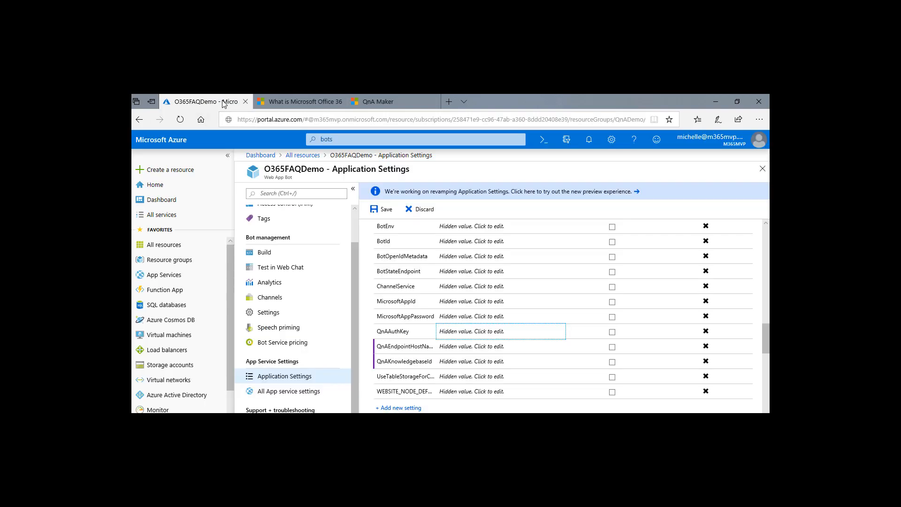
pyautogui.click(460, 331)
pyautogui.hotkey('ctrl', 'v')
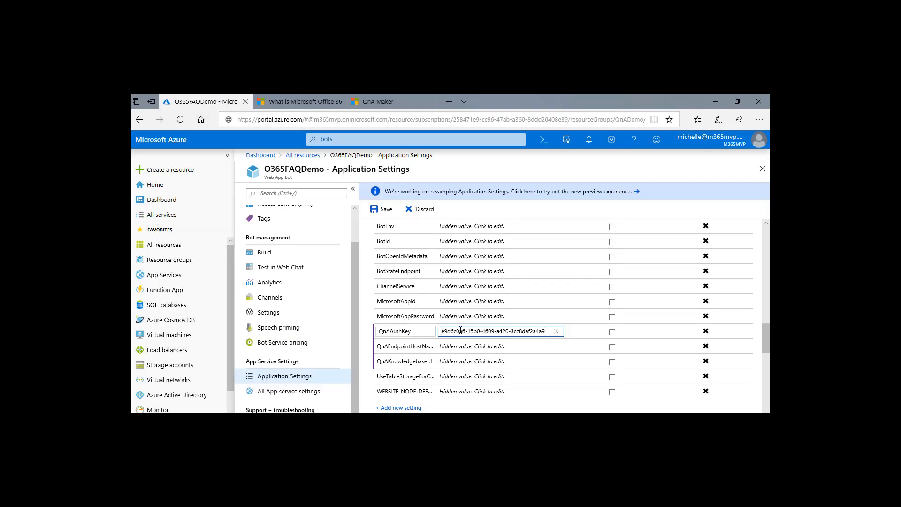
pyautogui.click(410, 99)
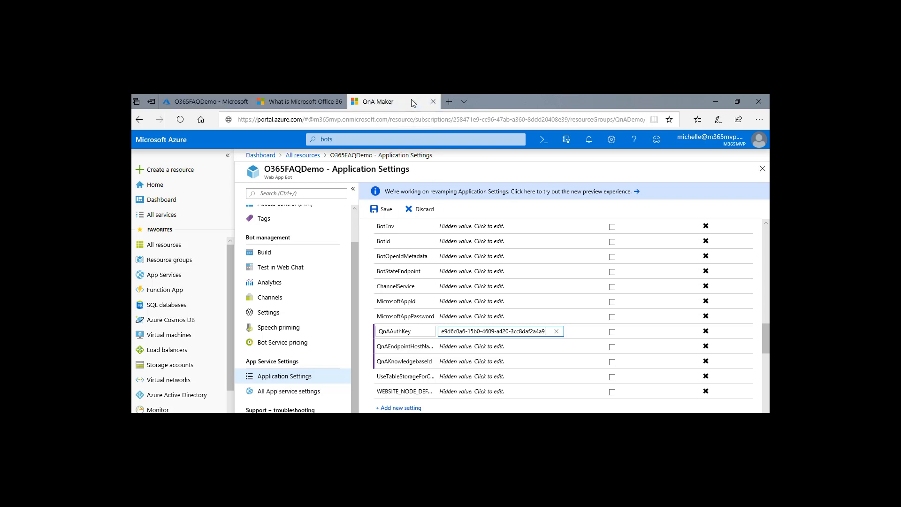
pyautogui.moveTo(369, 360); pyautogui.dragTo(257, 359)
pyautogui.moveTo(229, 363); pyautogui.dragTo(213, 364)
pyautogui.hotkey('ctrl', 'c')
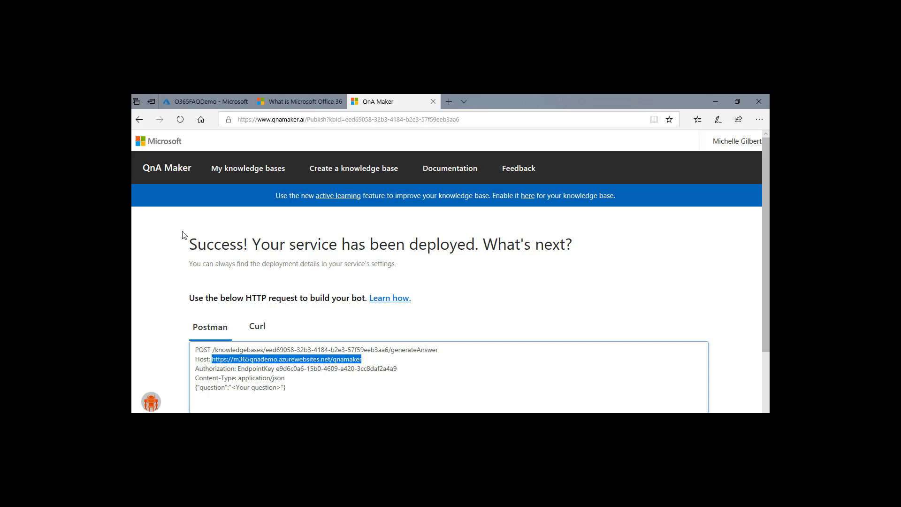
# Step: Replace the QnAEndpointHostName value with m365qnademo.azurewebsites.net/qnamaker and recheck QnAAuthKey
pyautogui.click(207, 100)
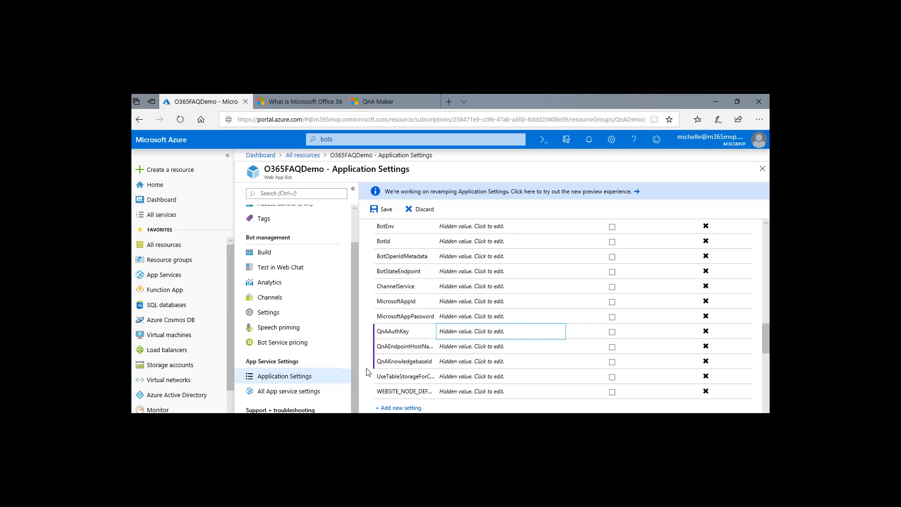
pyautogui.click(462, 346)
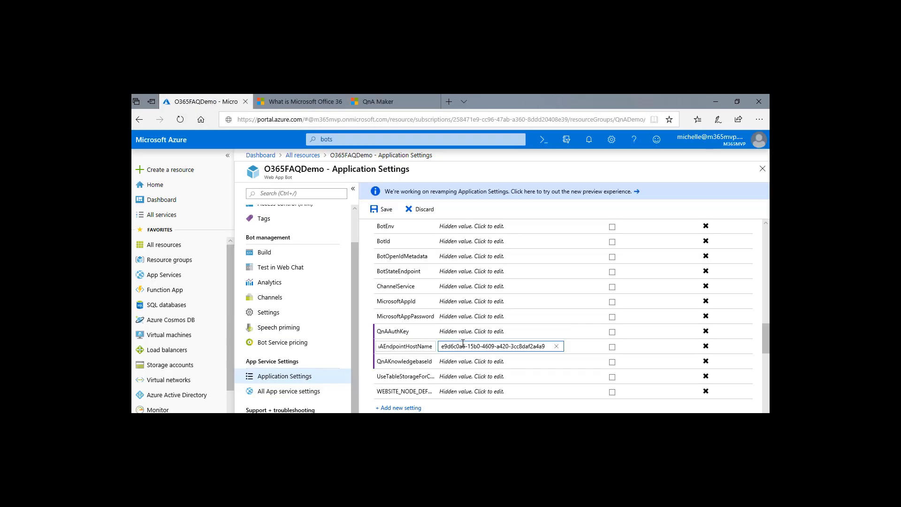
pyautogui.click(556, 345)
pyautogui.hotkey('ctrl', 'v')
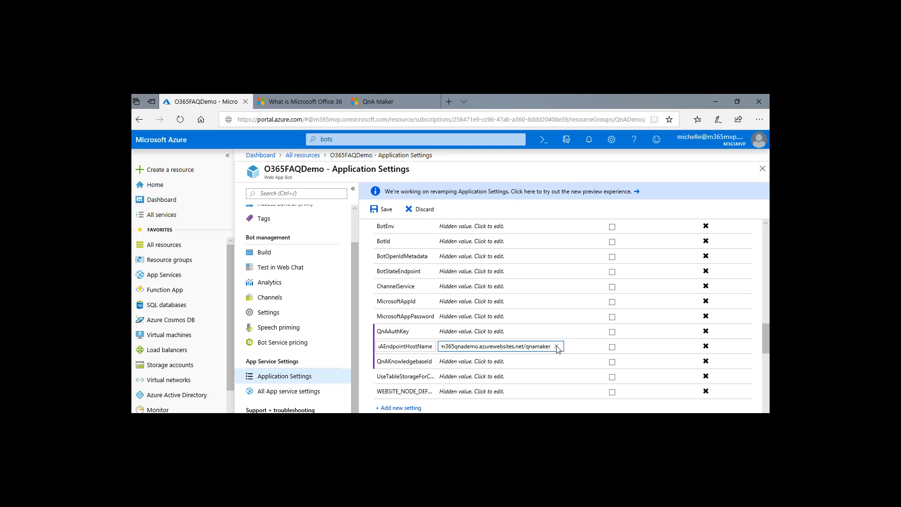
pyautogui.click(520, 330)
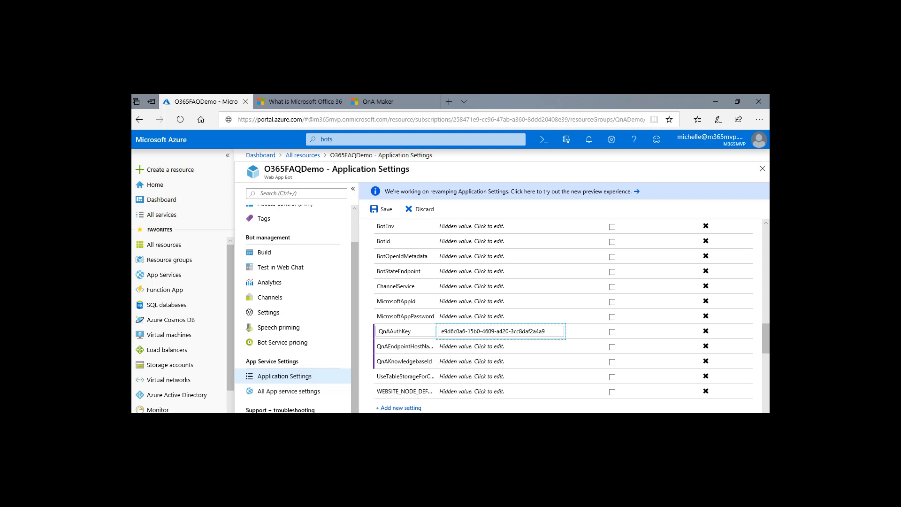
# Step: Mark QnAAuthKey, QnAEndpointHostName and QnAKnowledgebaseId as slot settings and check their values
pyautogui.click(611, 332)
pyautogui.click(612, 347)
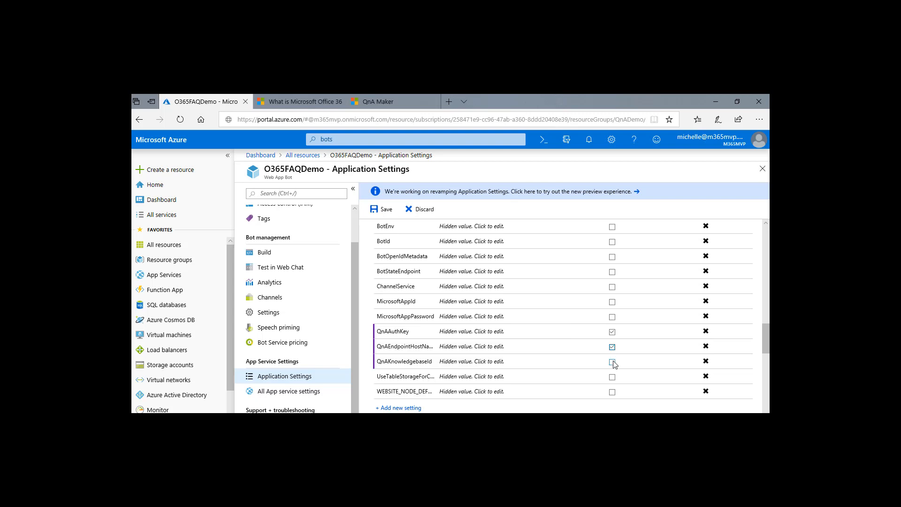
pyautogui.click(613, 362)
pyautogui.click(501, 331)
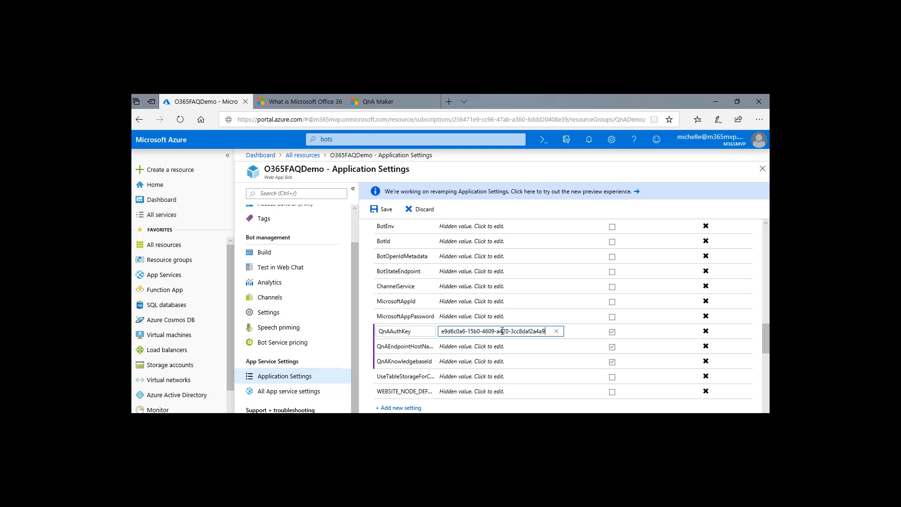
pyautogui.click(507, 347)
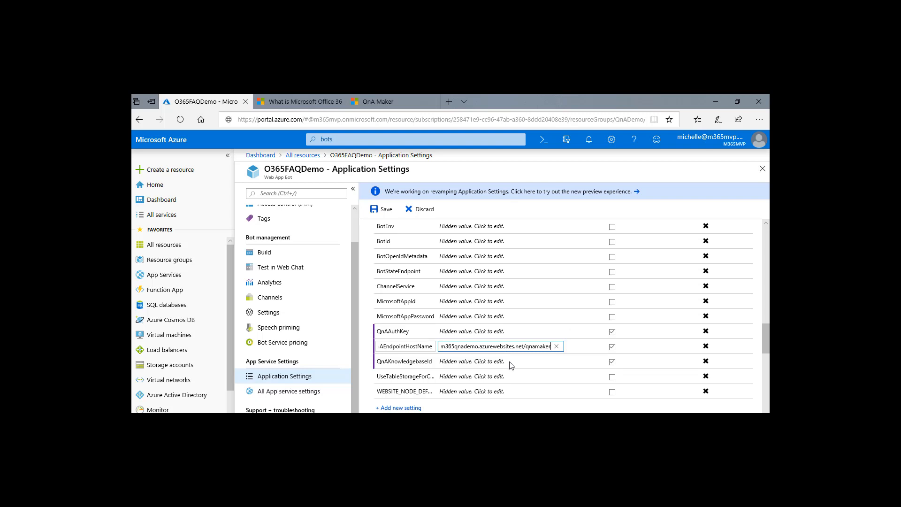
pyautogui.click(510, 362)
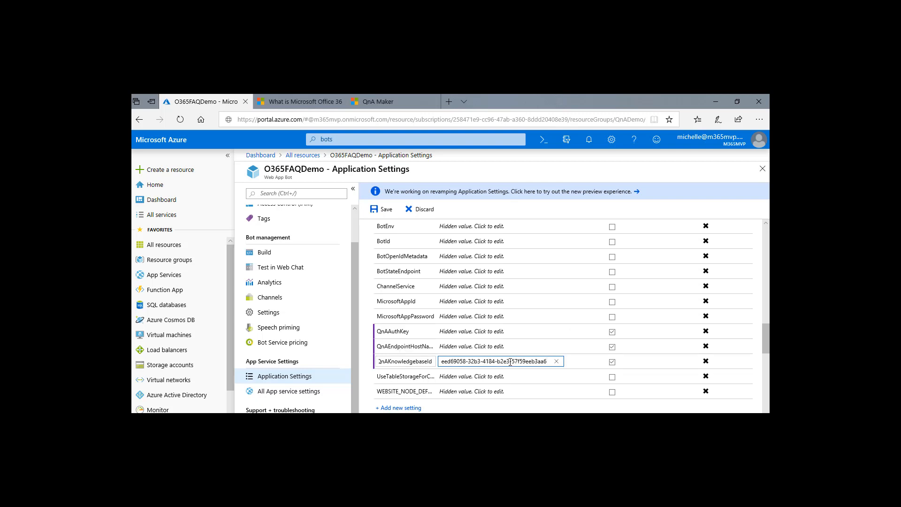
# Step: Cross-check against the QnA Maker deployment page and save the application settings
pyautogui.click(401, 106)
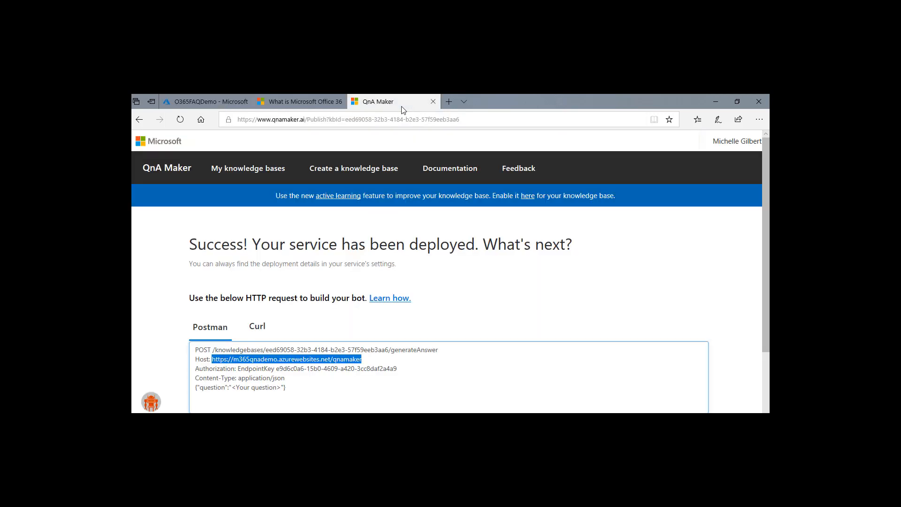
pyautogui.click(200, 101)
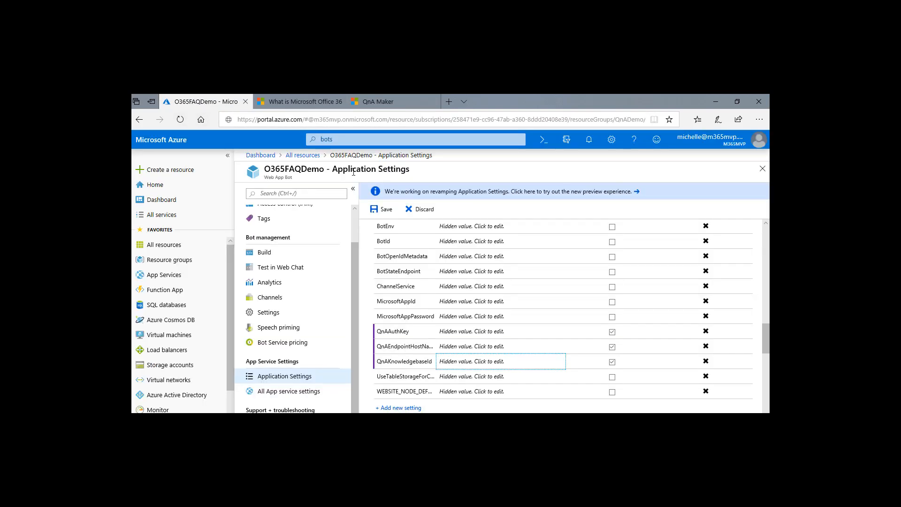
pyautogui.click(388, 209)
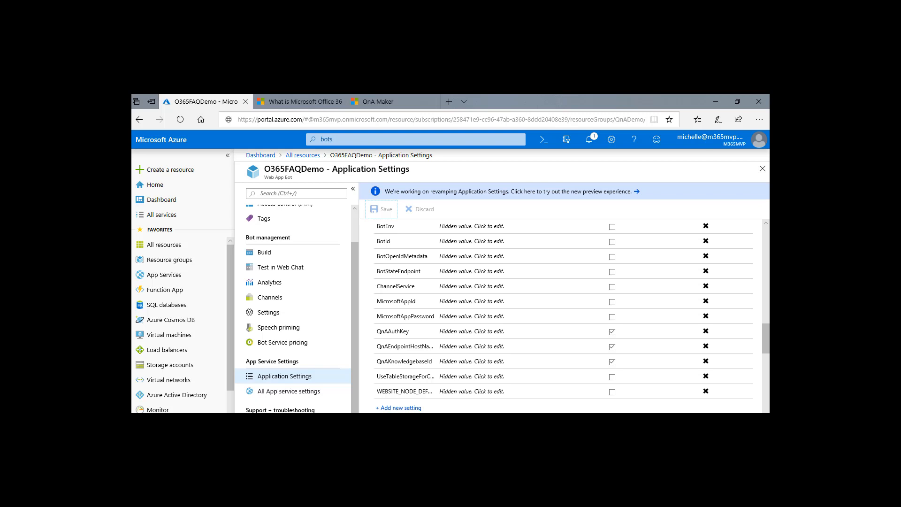
pyautogui.scroll(5, 477, 368)
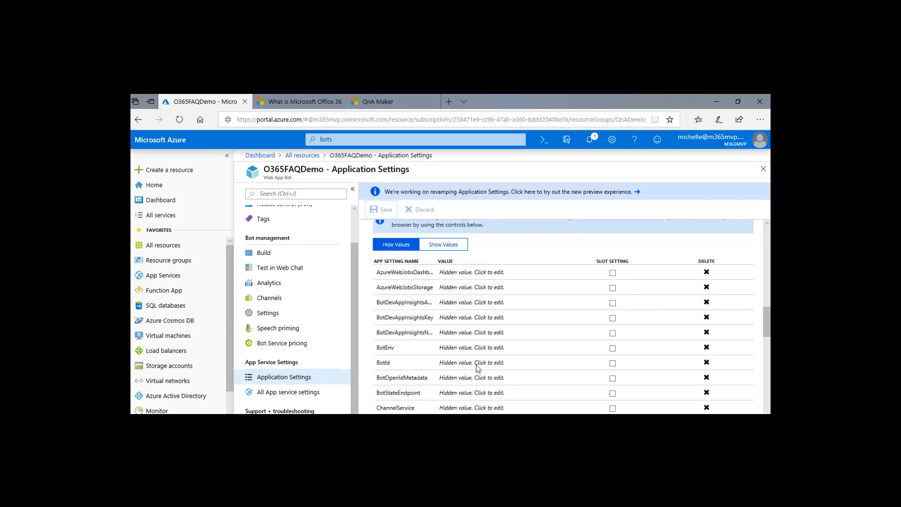
# Step: Show the application setting values in plain text and scroll to the three QnA rows
pyautogui.scroll(3, 476, 368)
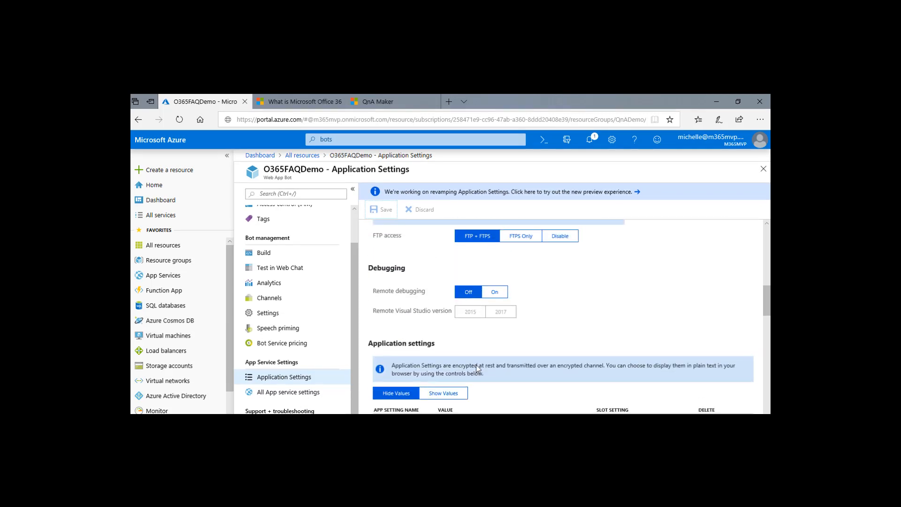
pyautogui.click(443, 393)
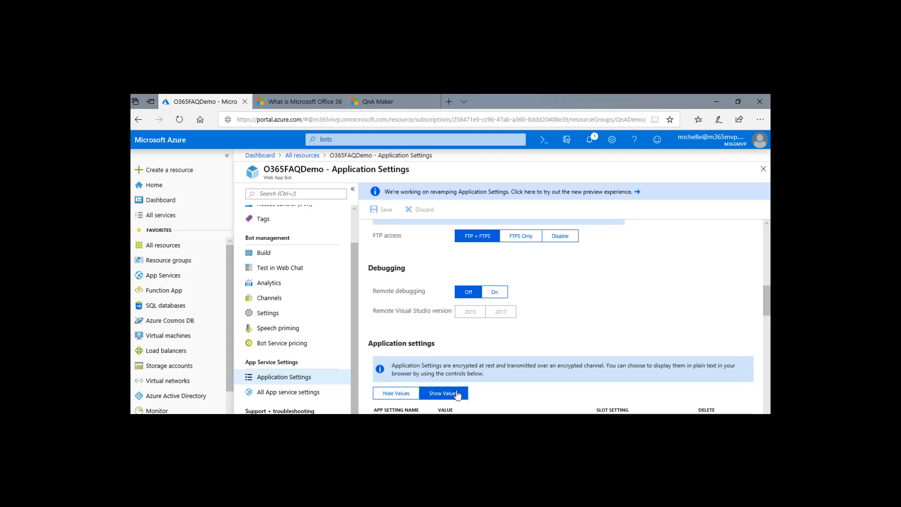
pyautogui.scroll(-4, 457, 394)
pyautogui.scroll(-3, 458, 394)
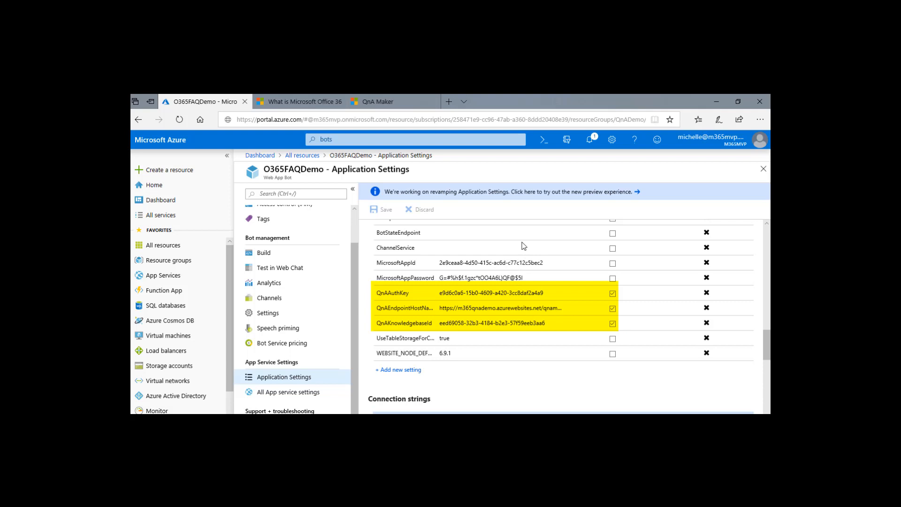
# Step: Ask the bot 'Who are you?' and 'What is O365?' in Web Chat, then view its Channels
pyautogui.click(296, 270)
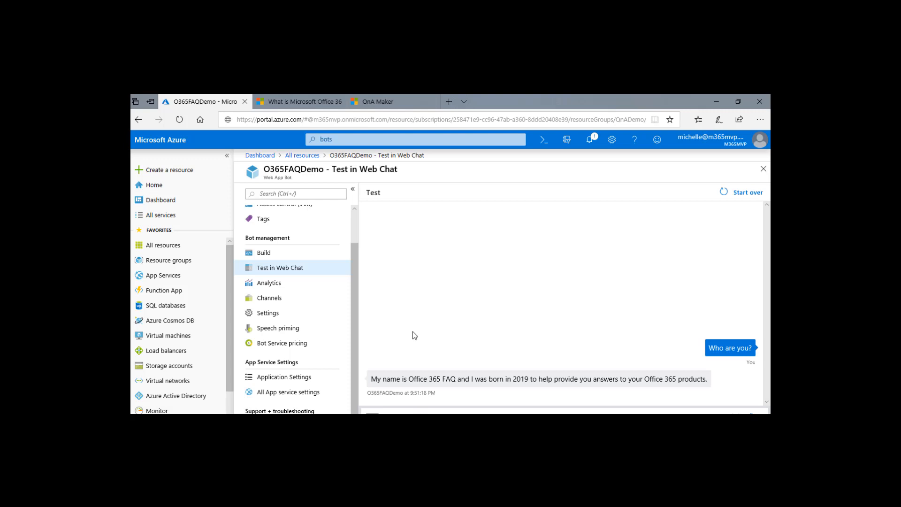
pyautogui.press('Return')
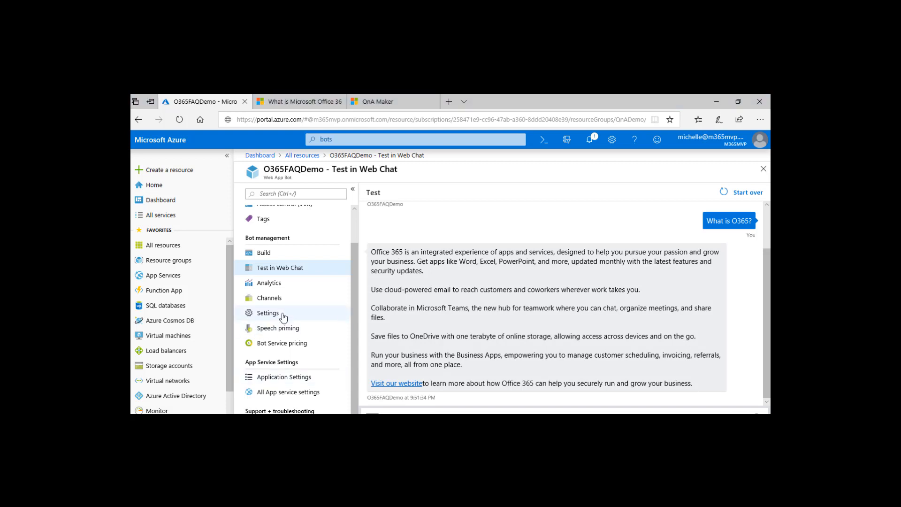
pyautogui.click(280, 301)
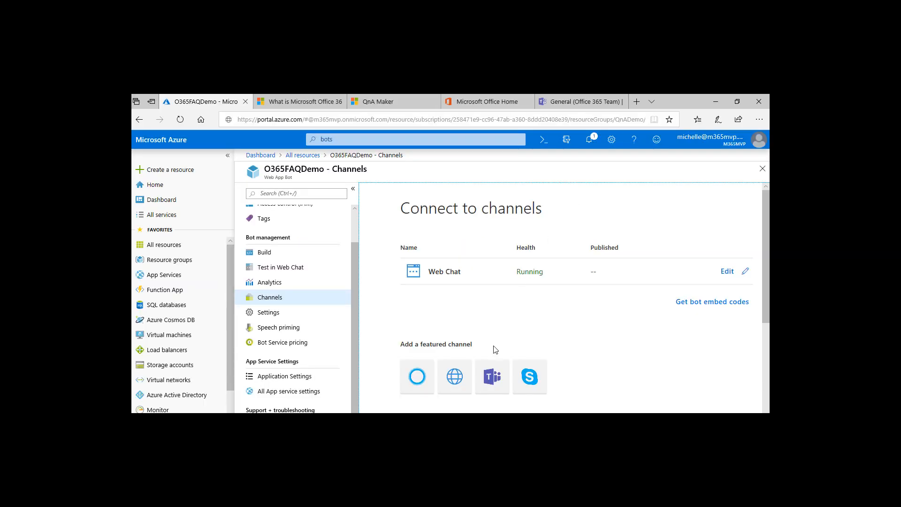
# Step: Add the Microsoft Teams channel to O365FAQDemo, save it and agree to the terms
pyautogui.click(494, 378)
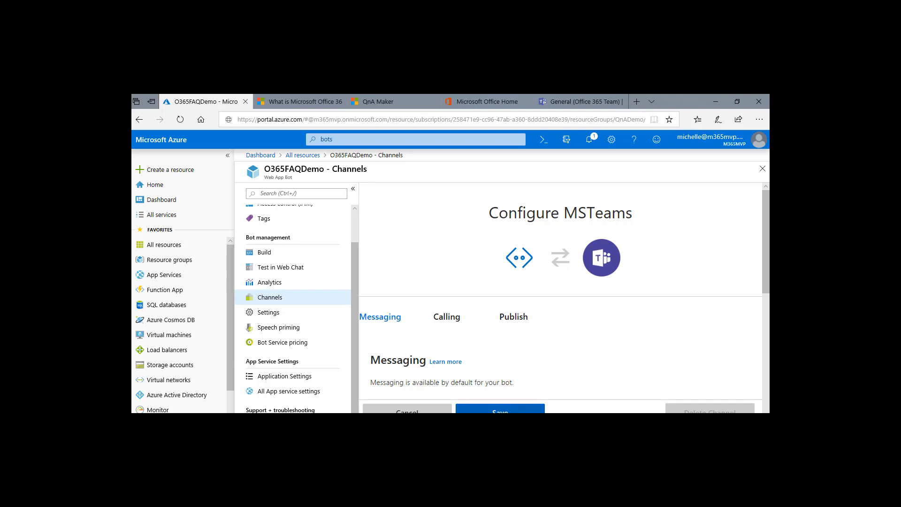
pyautogui.click(500, 409)
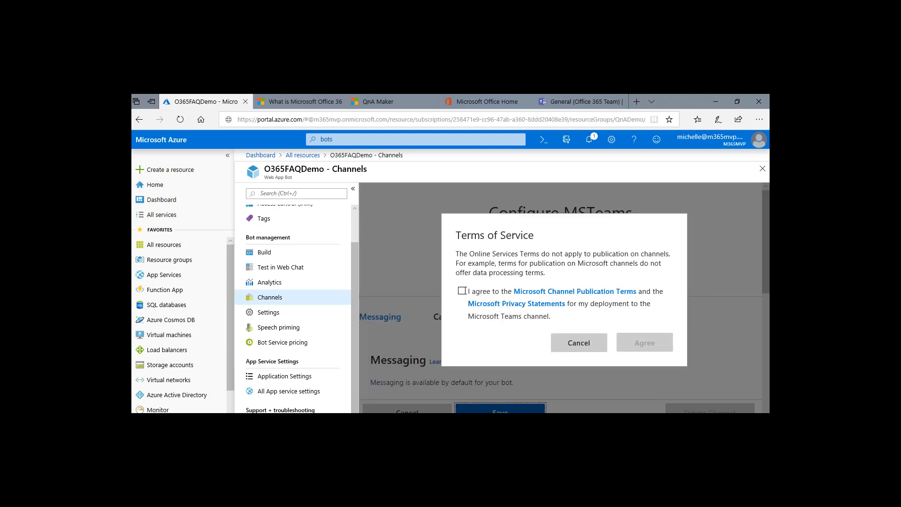
pyautogui.click(461, 291)
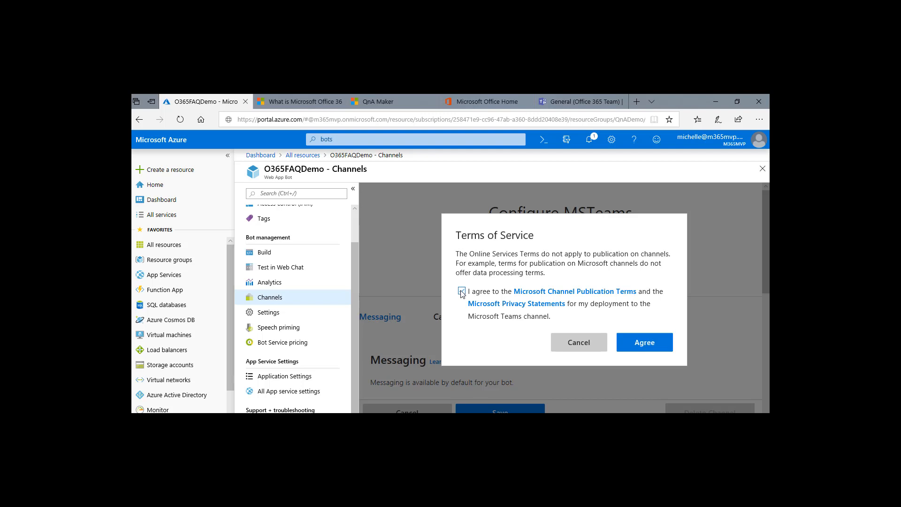
pyautogui.click(644, 342)
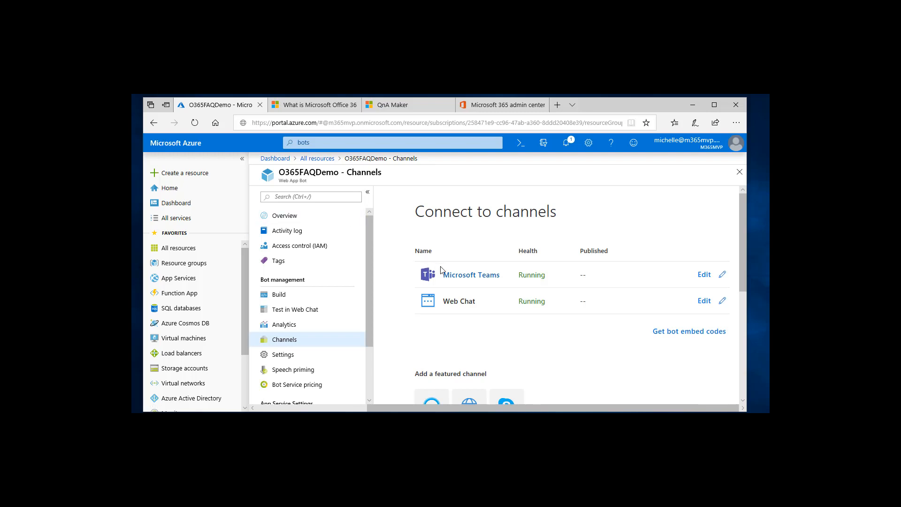
# Step: Open the bot in Microsoft Teams using the web app instead of the desktop app
pyautogui.click(459, 280)
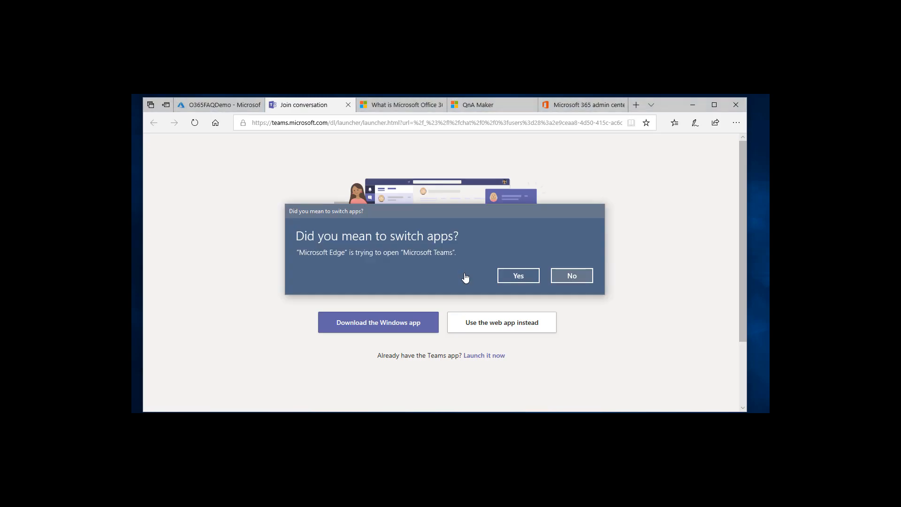
pyautogui.click(564, 279)
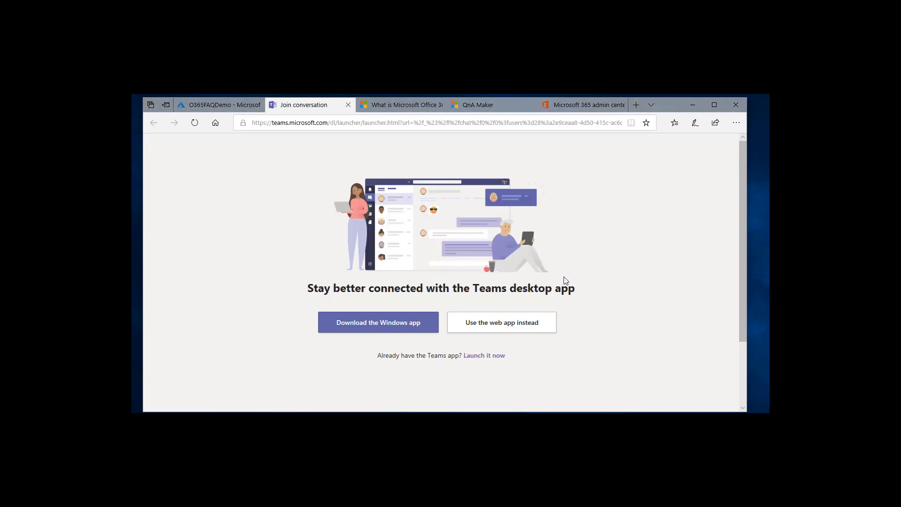
pyautogui.click(534, 327)
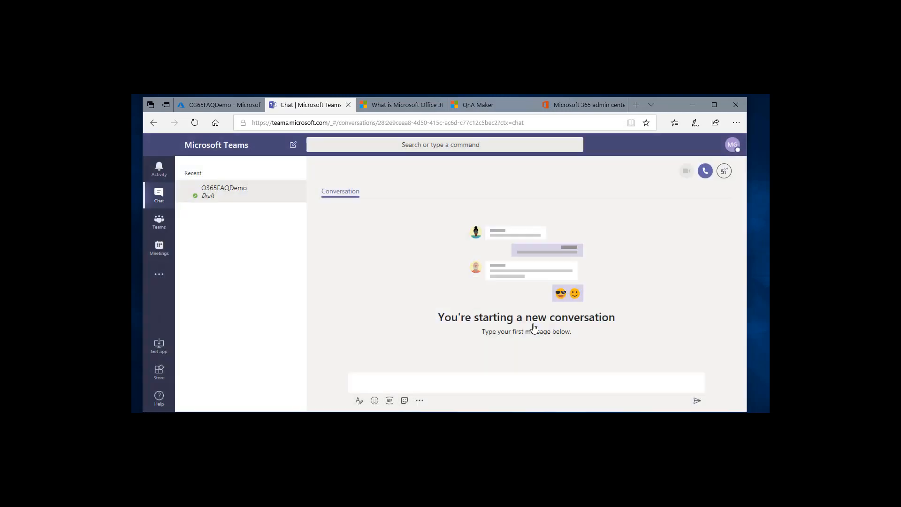
# Step: Send the bot 'Who are you?' and 'What is Office 365?' in the chat
pyautogui.click(448, 376)
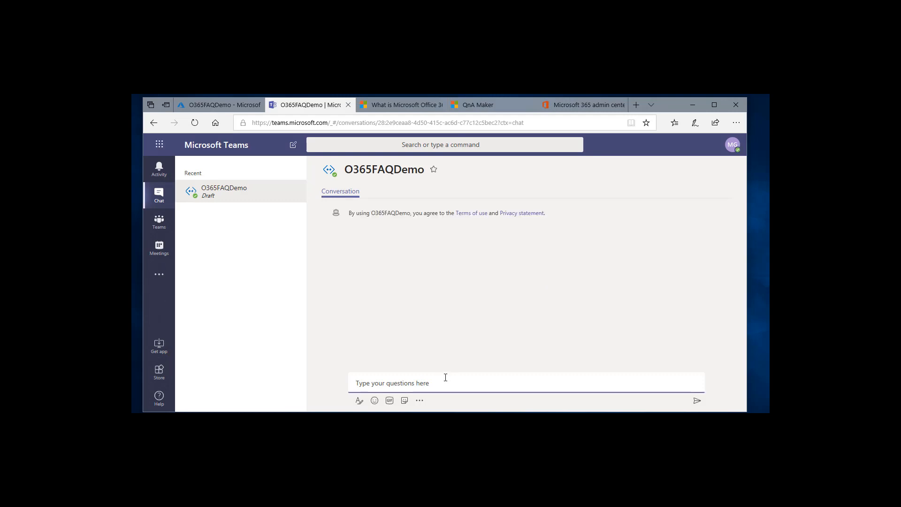
pyautogui.write('Who are you?')
pyautogui.press('Return')
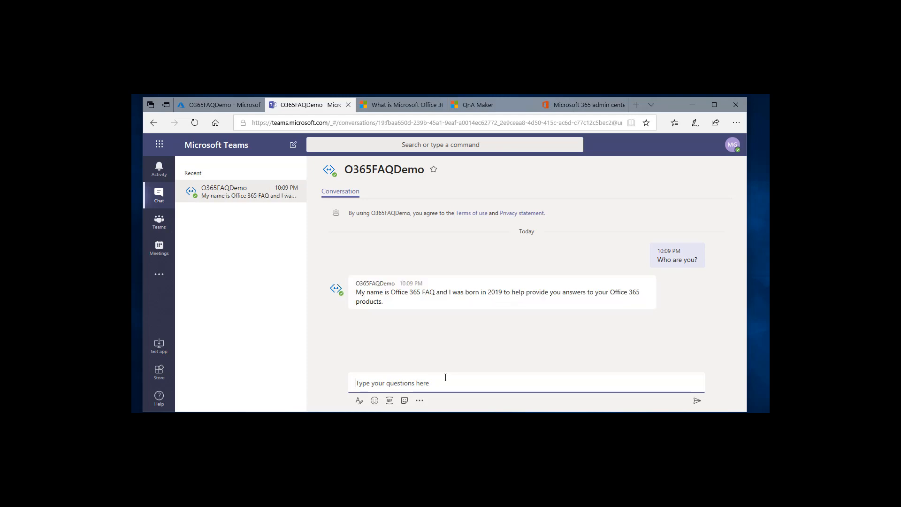
pyautogui.write('What is Office 365?')
pyautogui.press('Return')
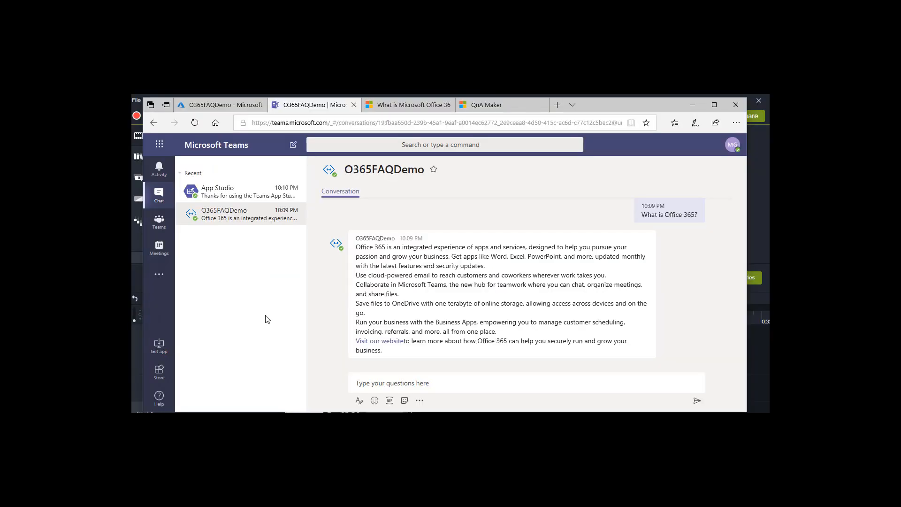
# Step: Find App Studio in the Teams app store, install it and go to its Manifest editor
pyautogui.click(158, 275)
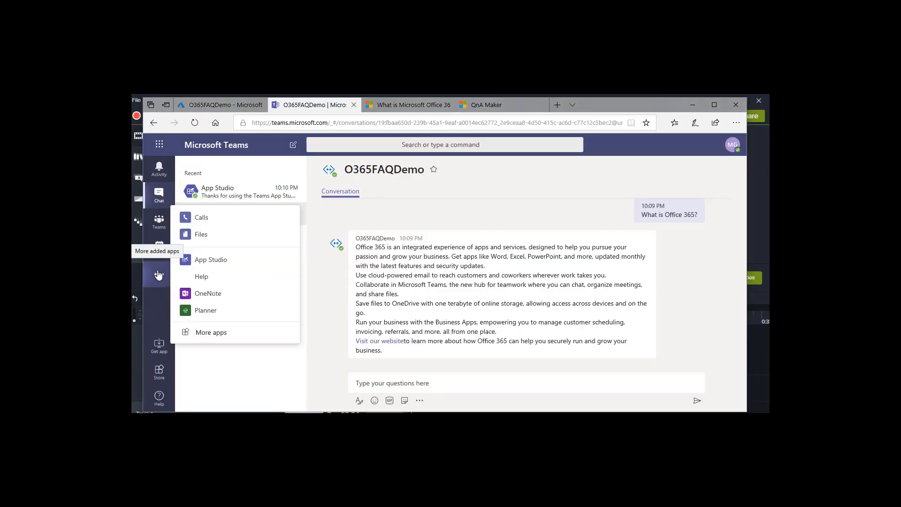
pyautogui.click(212, 332)
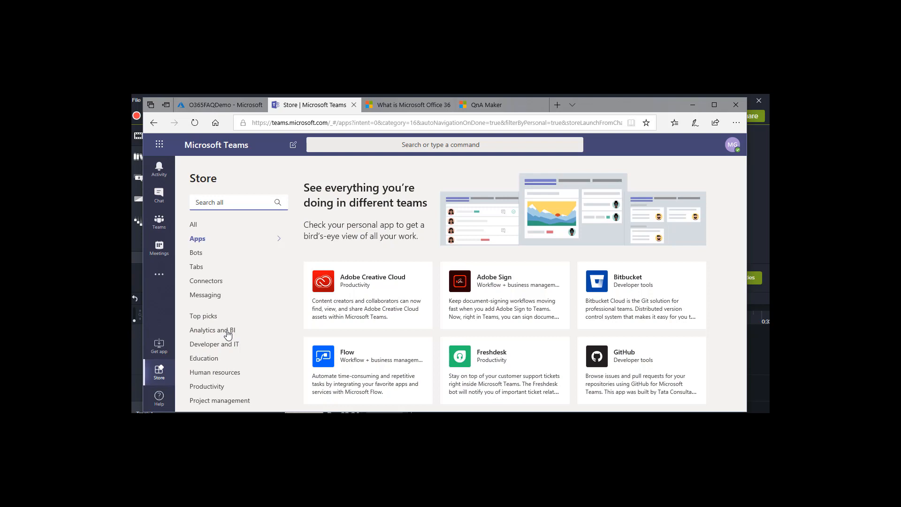
pyautogui.write('app s')
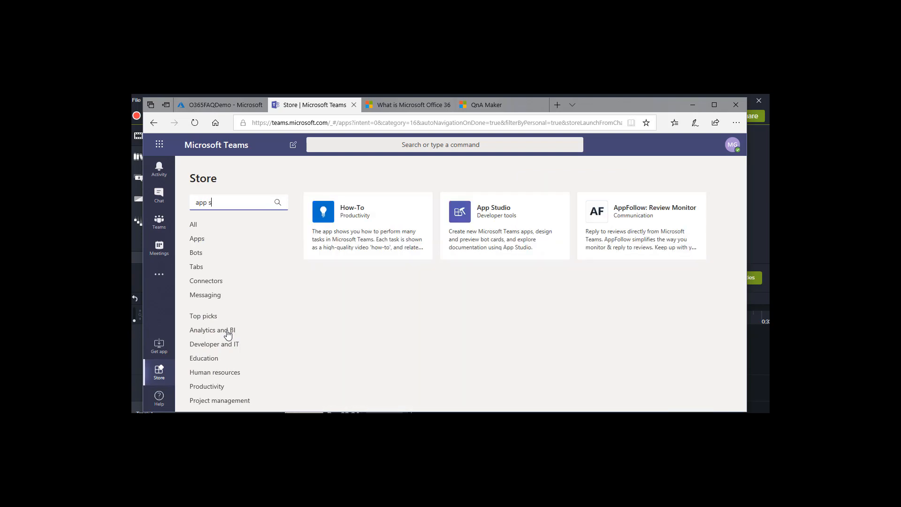
pyautogui.write('tudio')
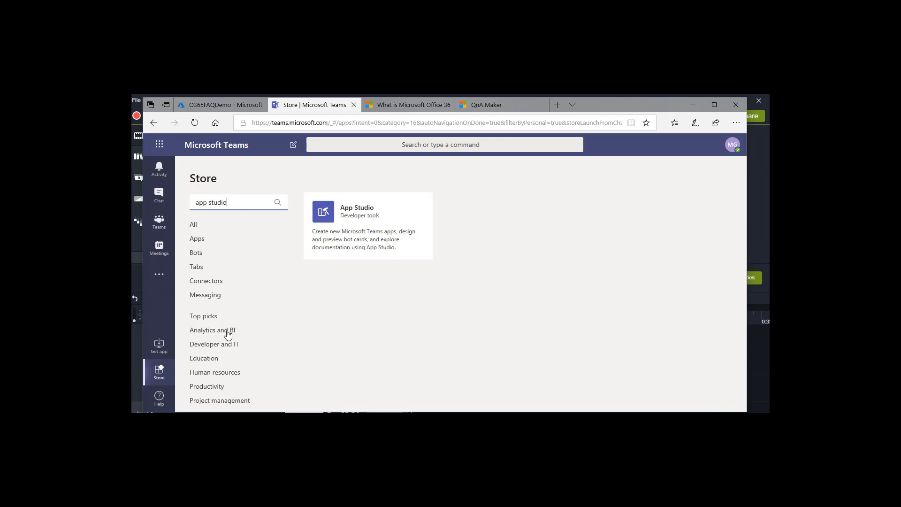
pyautogui.click(391, 218)
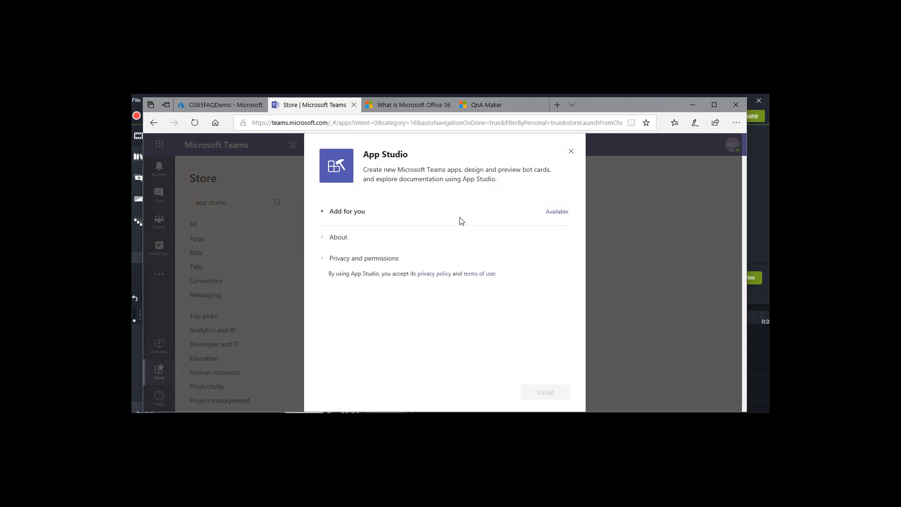
pyautogui.click(557, 212)
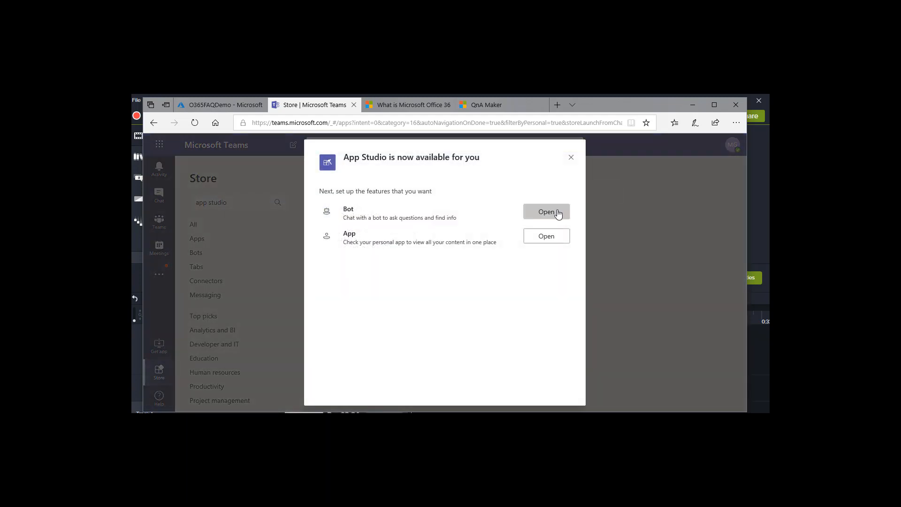
pyautogui.click(557, 212)
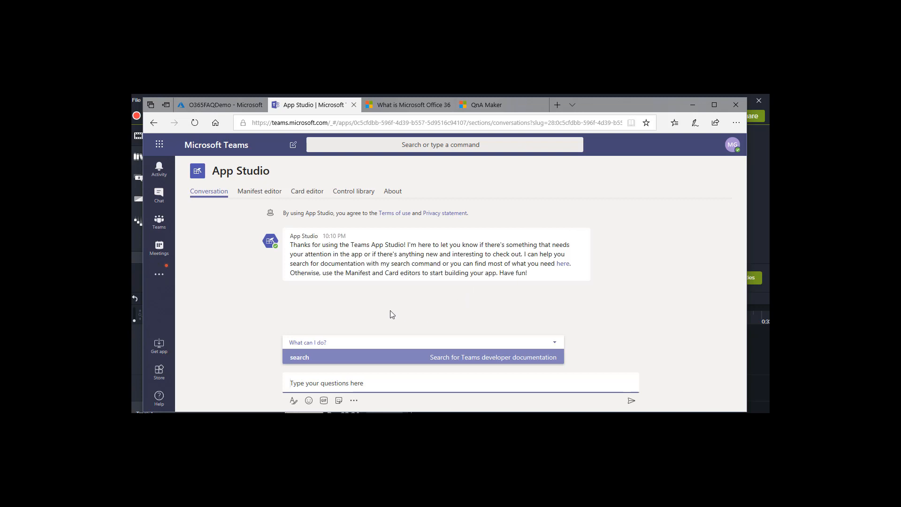
pyautogui.click(269, 193)
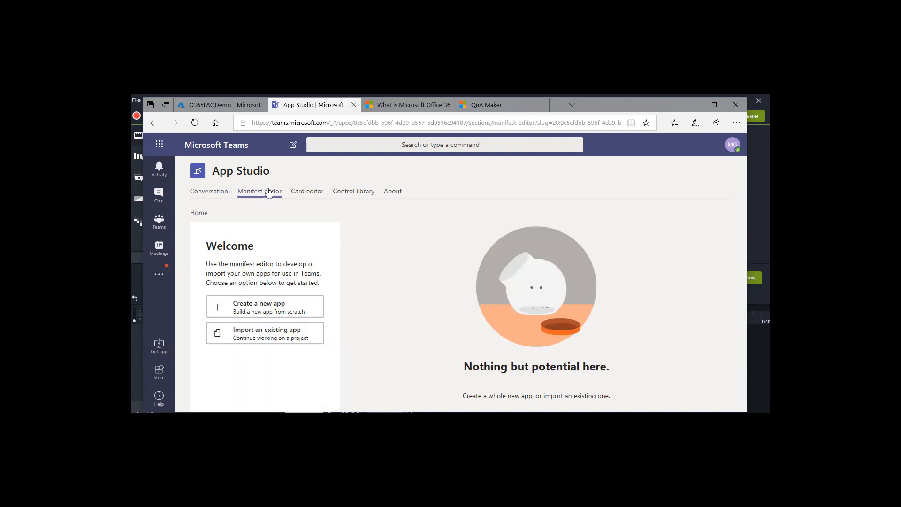
# Step: Create a new app with short name 'Office 365 FAQ' and long name 'Office 365 FAQ in Teams'
pyautogui.click(312, 312)
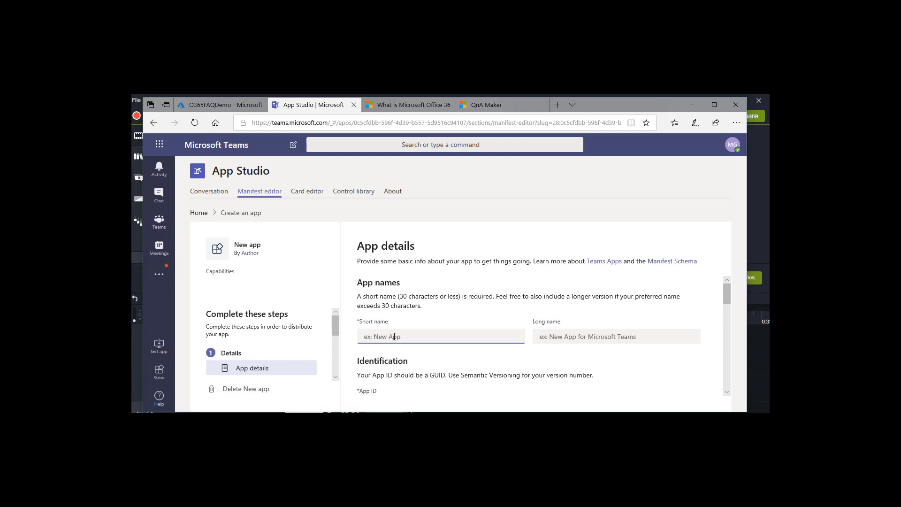
pyautogui.write('Office 365 FAQ')
pyautogui.press('Tab')
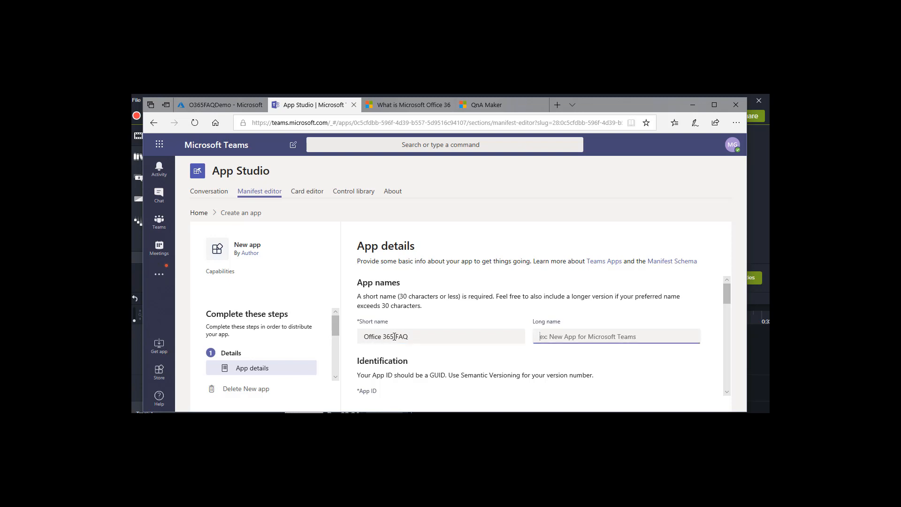
pyautogui.write('Offic')
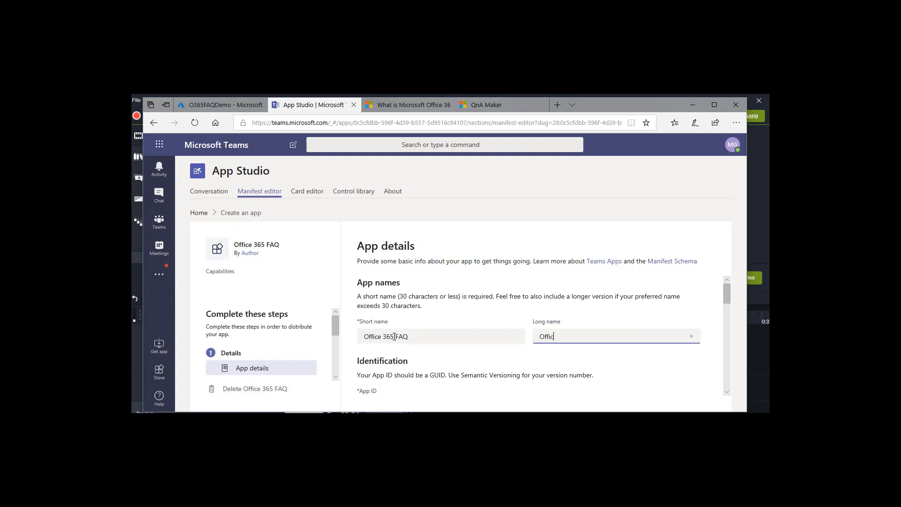
pyautogui.write('e 365 FAQ in Teams')
pyautogui.scroll(-2, 394, 337)
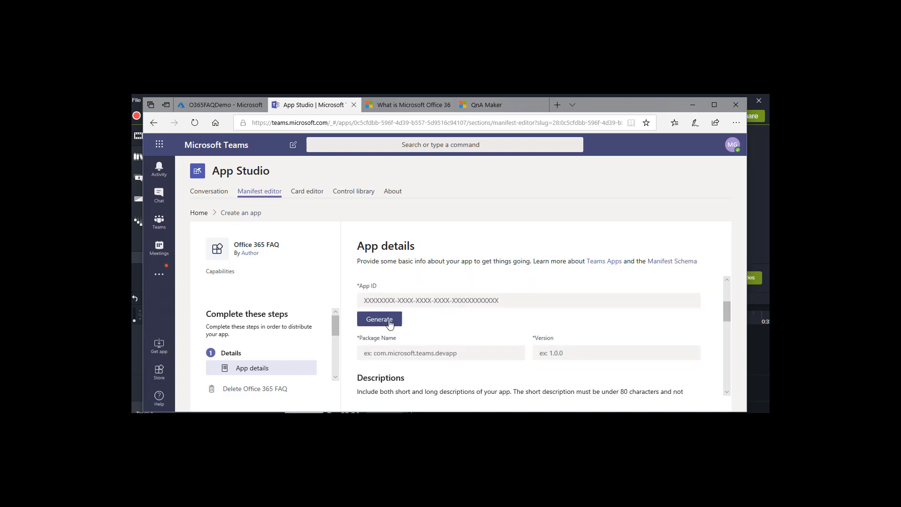
# Step: Generate an App ID and set package name O365_QnA_FAQ with version 1.0.0
pyautogui.click(389, 323)
pyautogui.click(389, 322)
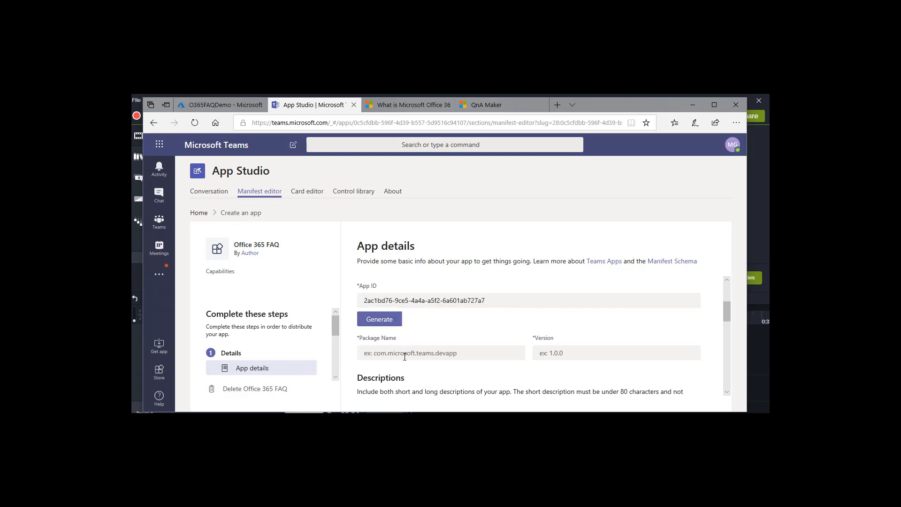
pyautogui.click(405, 357)
pyautogui.write('O365_')
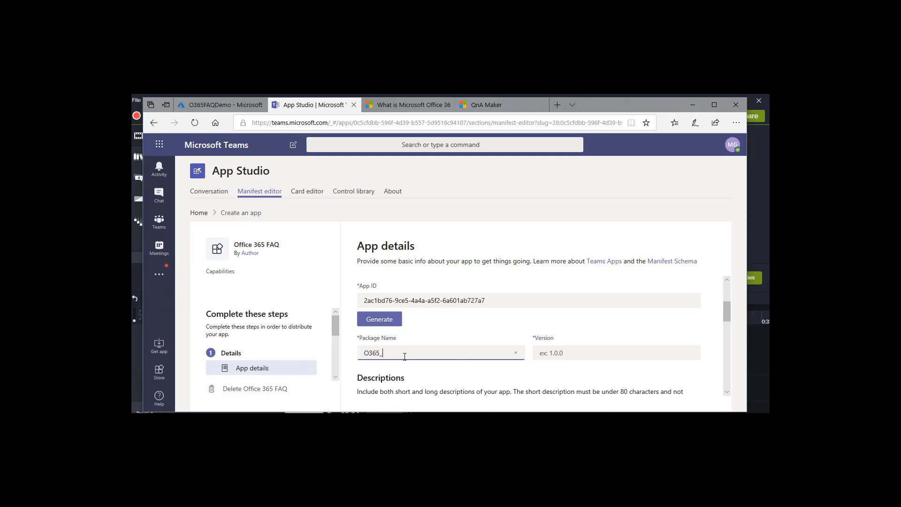
pyautogui.write('QnA_FAQ')
pyautogui.press('Tab')
pyautogui.write('1.')
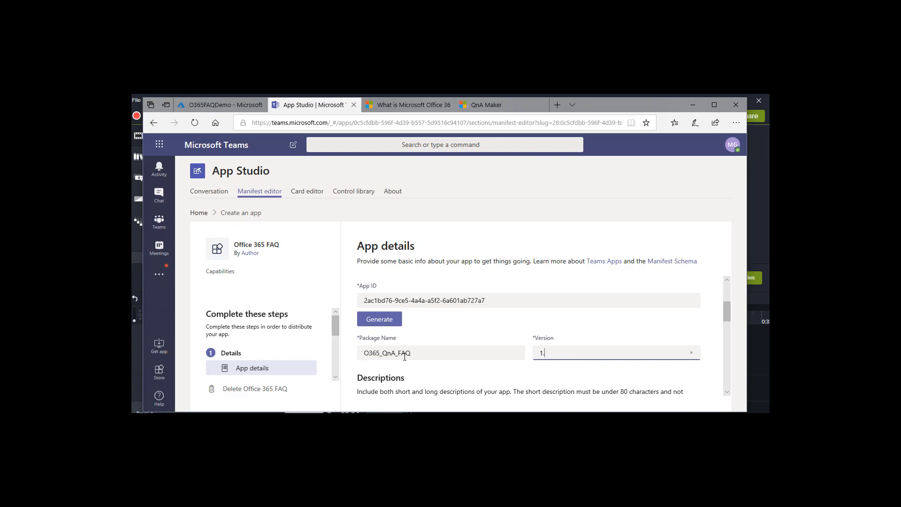
pyautogui.write('0.0')
# Step: Set short description 'O365 QnA' and long description 'Office 365 QnA FAQ for Teams'
pyautogui.scroll(-3, 405, 356)
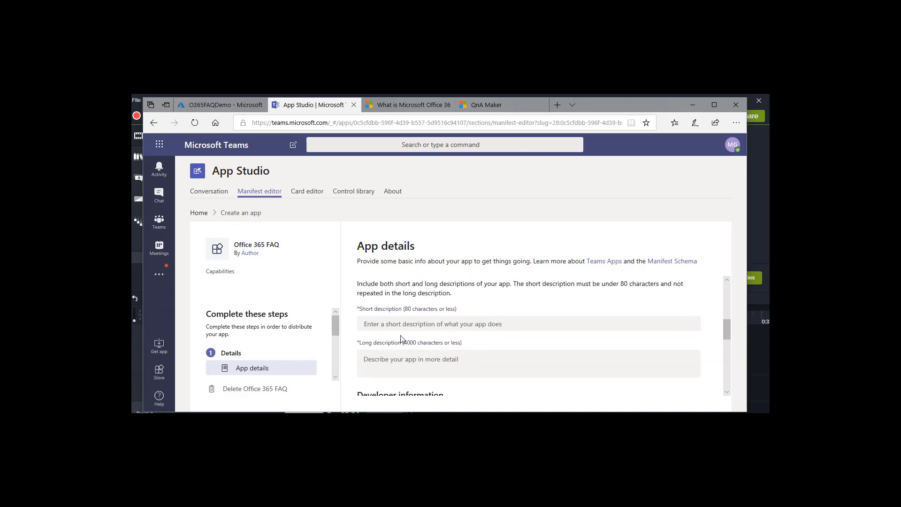
pyautogui.click(405, 326)
pyautogui.write('O365')
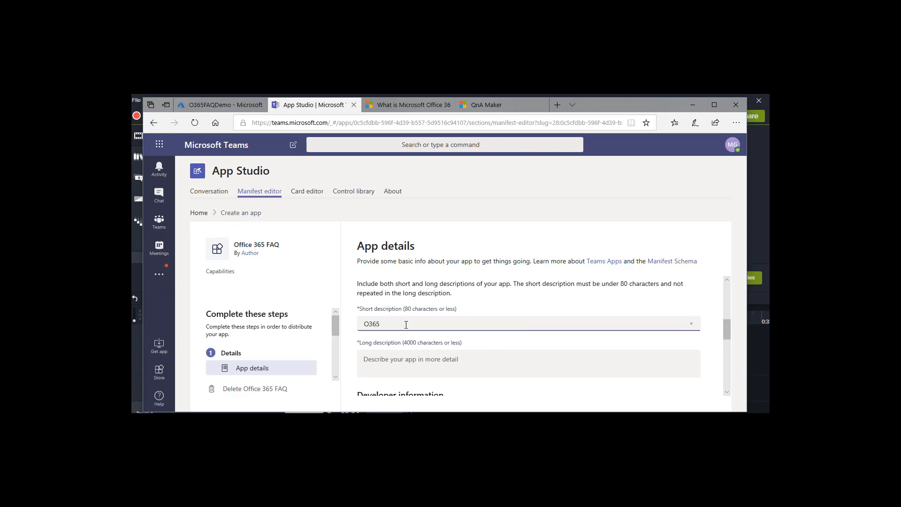
pyautogui.write(' QnA')
pyautogui.press('Tab')
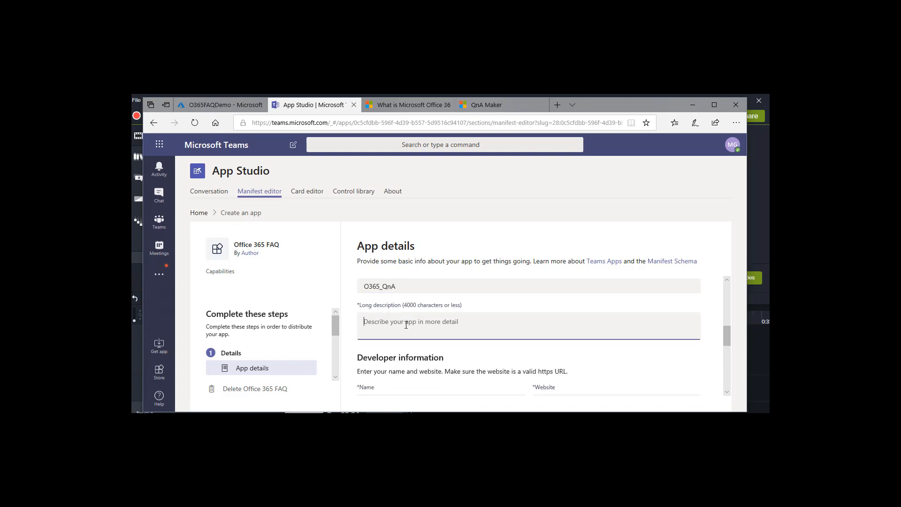
pyautogui.write('Office 365 QnA FAQ for Teams')
pyautogui.scroll(-2, 406, 325)
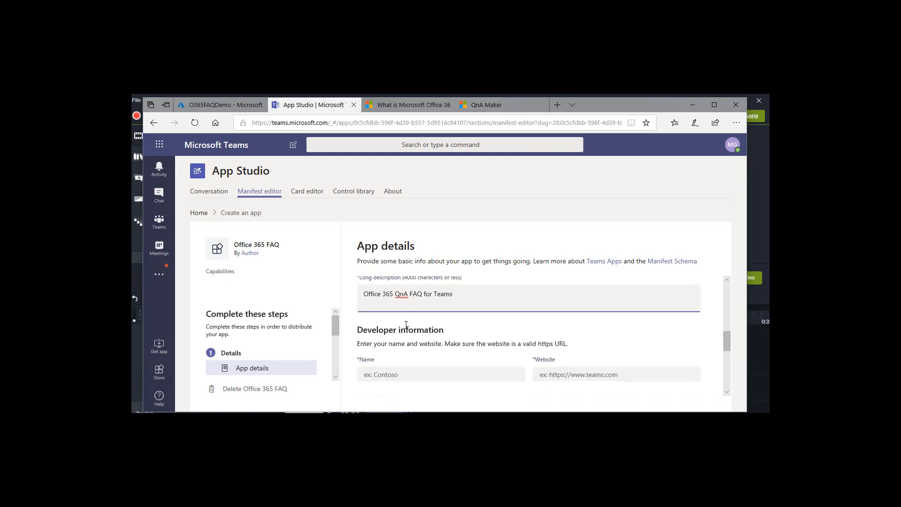
pyautogui.click(405, 324)
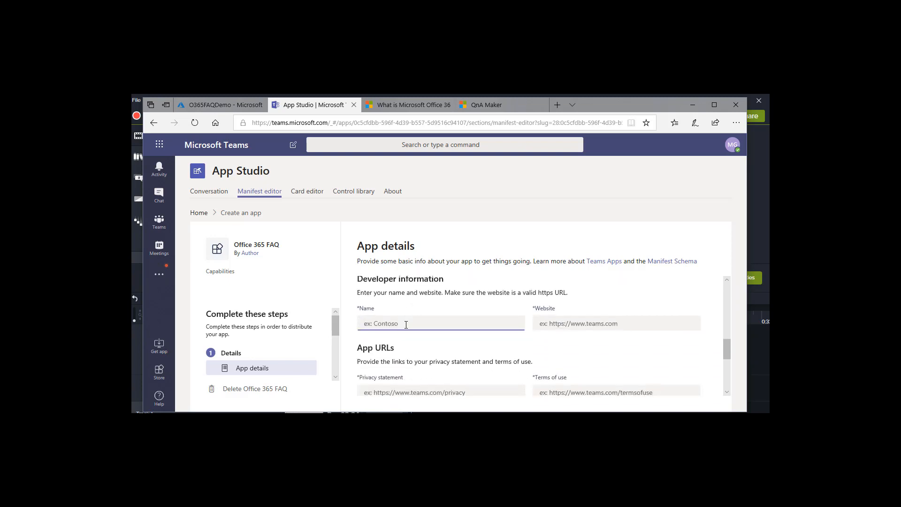
pyautogui.write('Michelle Gilbert')
pyautogui.press('Tab')
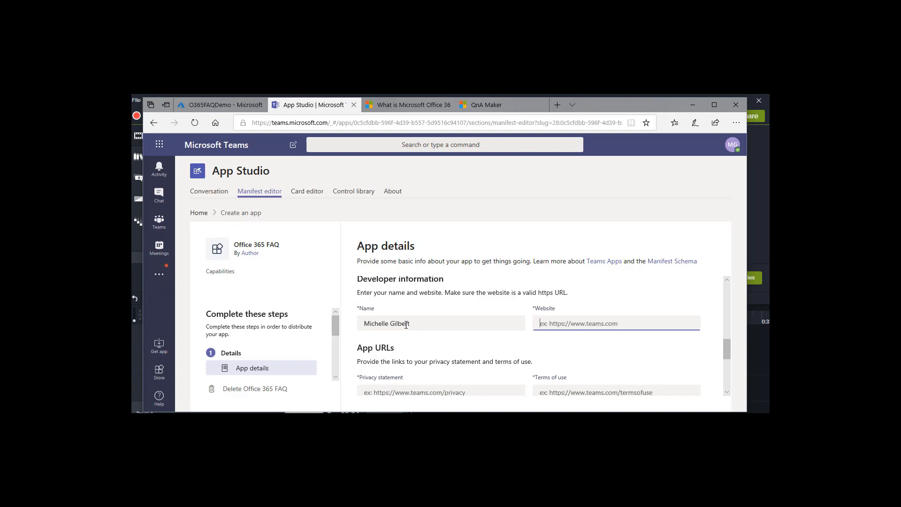
pyautogui.write('https://teams.microsoft.com')
# Step: Set privacy statement and terms of use URLs to the website plus /privacy and /terms
pyautogui.hotkey('ctrl', 'a')
pyautogui.hotkey('ctrl', 'c')
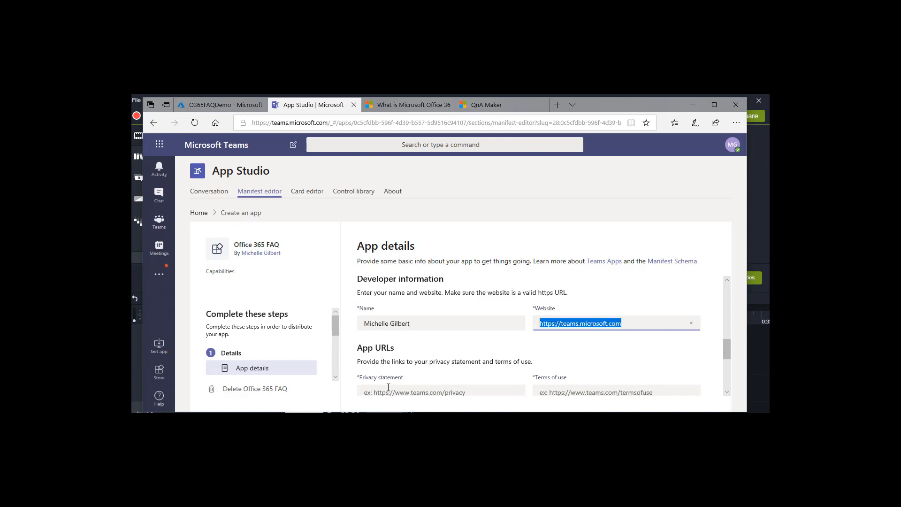
pyautogui.click(388, 387)
pyautogui.hotkey('ctrl', 'v')
pyautogui.write('/priva')
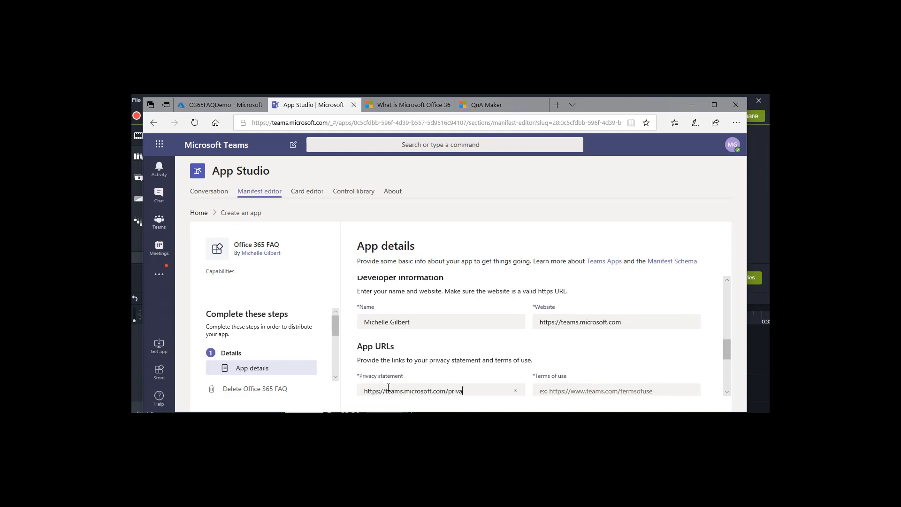
pyautogui.write('cy')
pyautogui.press('Tab')
pyautogui.hotkey('ctrl', 'v')
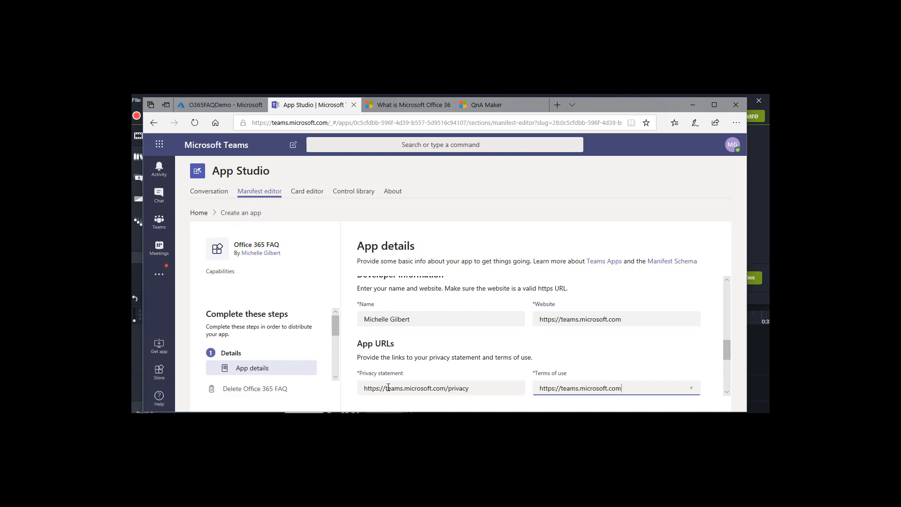
pyautogui.write('/terms')
pyautogui.scroll(-3, 387, 387)
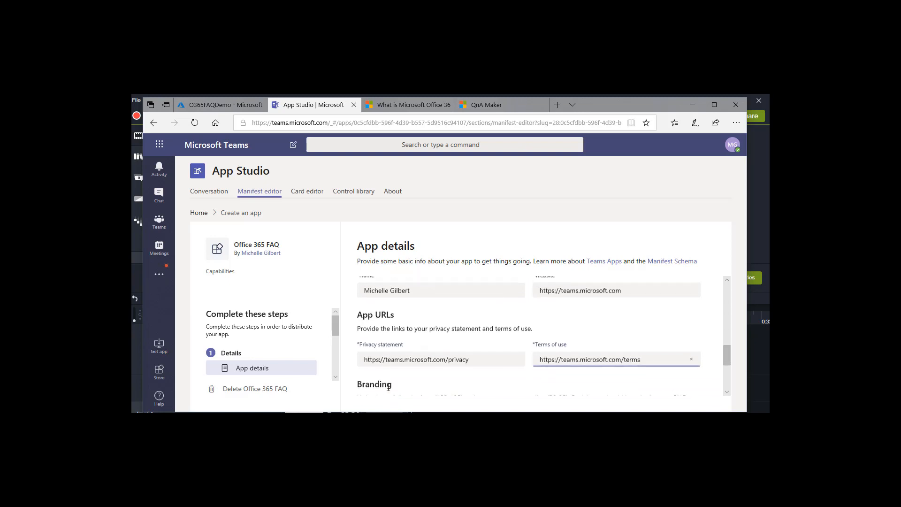
pyautogui.scroll(-3, 388, 387)
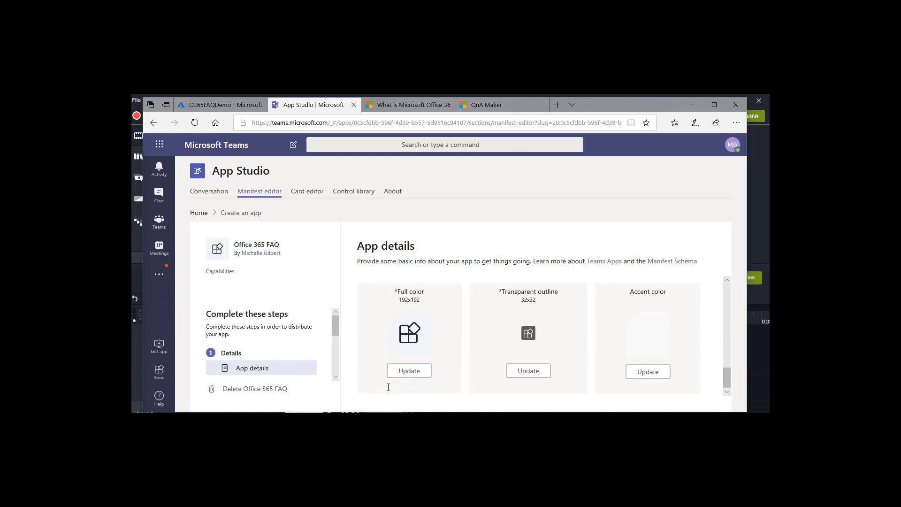
pyautogui.scroll(1, 439, 314)
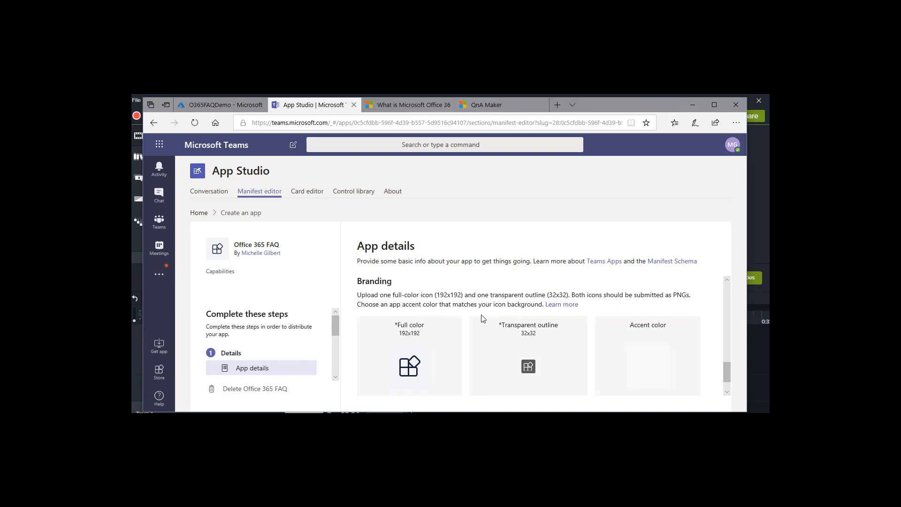
pyautogui.scroll(-1, 483, 318)
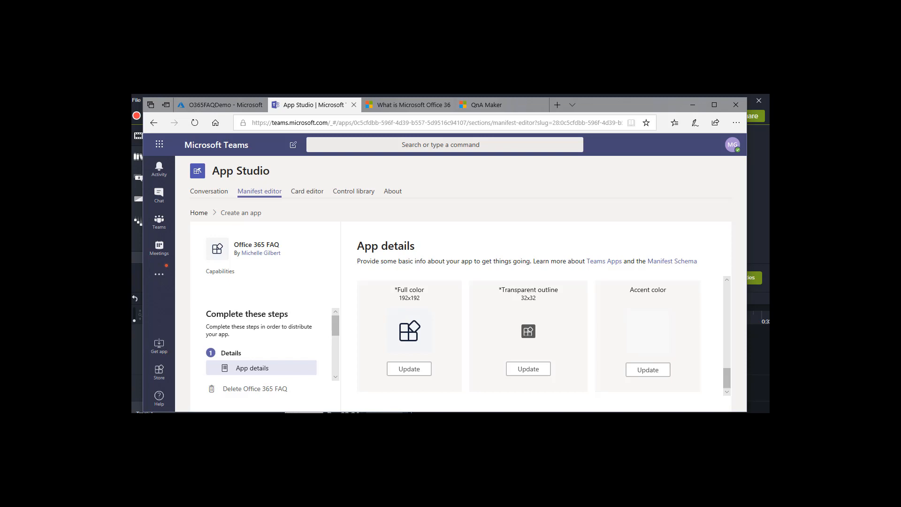
pyautogui.scroll(-1, 266, 381)
pyautogui.scroll(-1, 263, 375)
# Step: Start bot setup with the existing bot O365FAQDemo selected
pyautogui.click(243, 348)
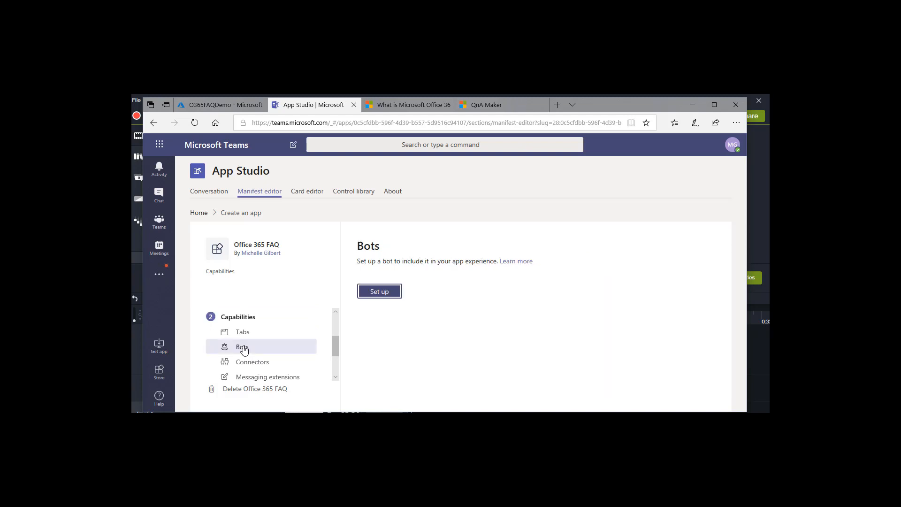
pyautogui.click(379, 292)
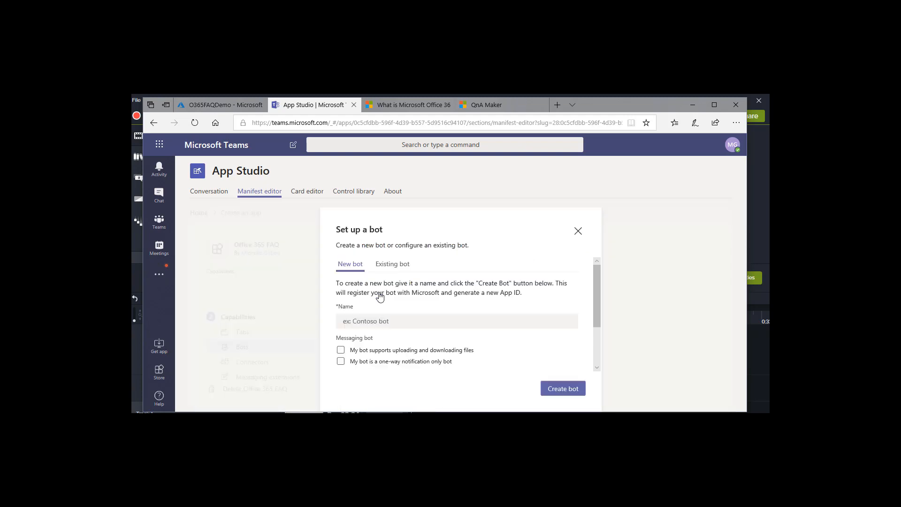
pyautogui.click(402, 265)
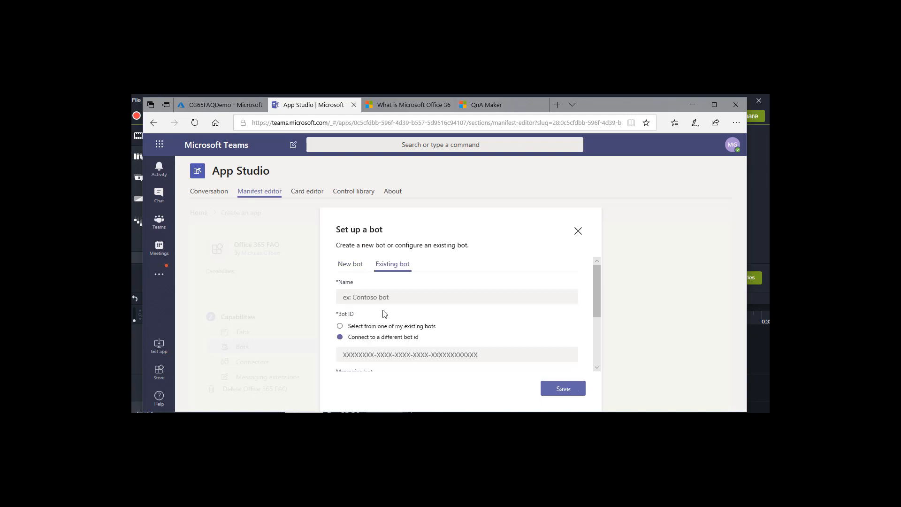
pyautogui.click(340, 327)
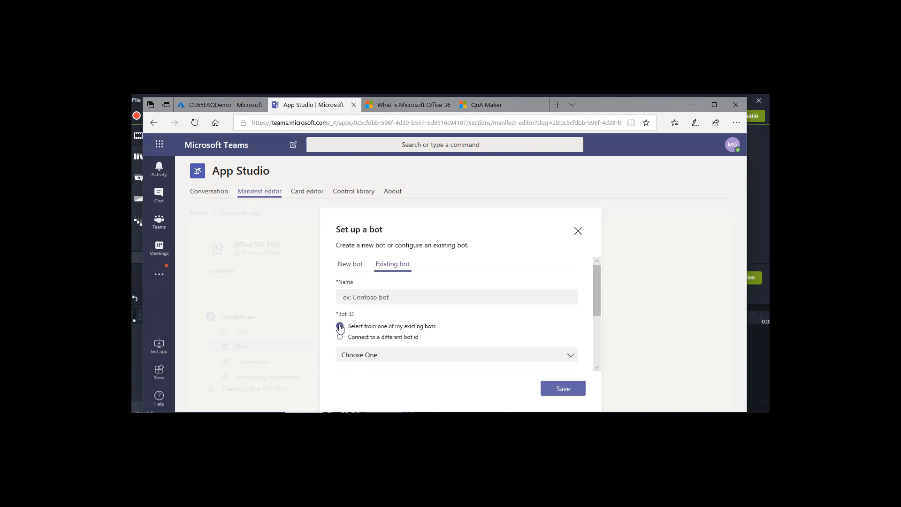
pyautogui.scroll(-2, 446, 334)
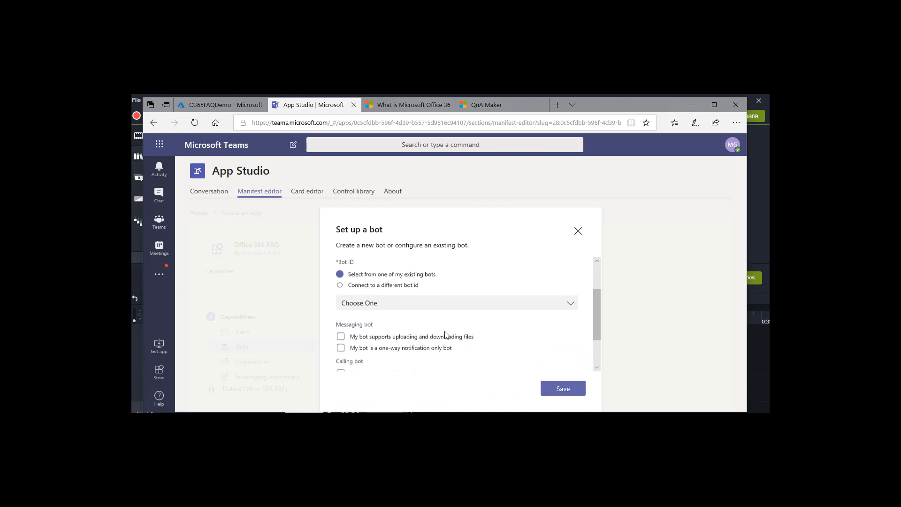
pyautogui.click(568, 299)
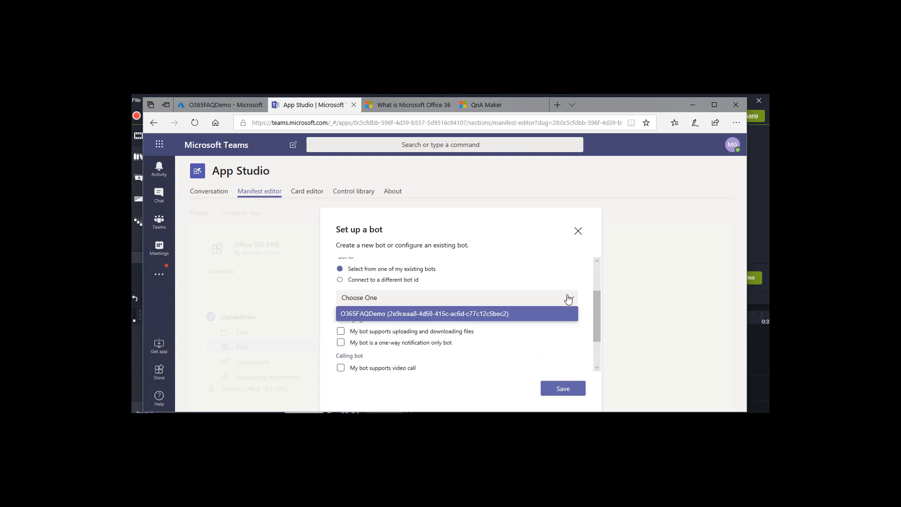
pyautogui.click(497, 316)
# Step: Enable Personal and Team scopes for the bot and attempt to save
pyautogui.scroll(-2, 427, 343)
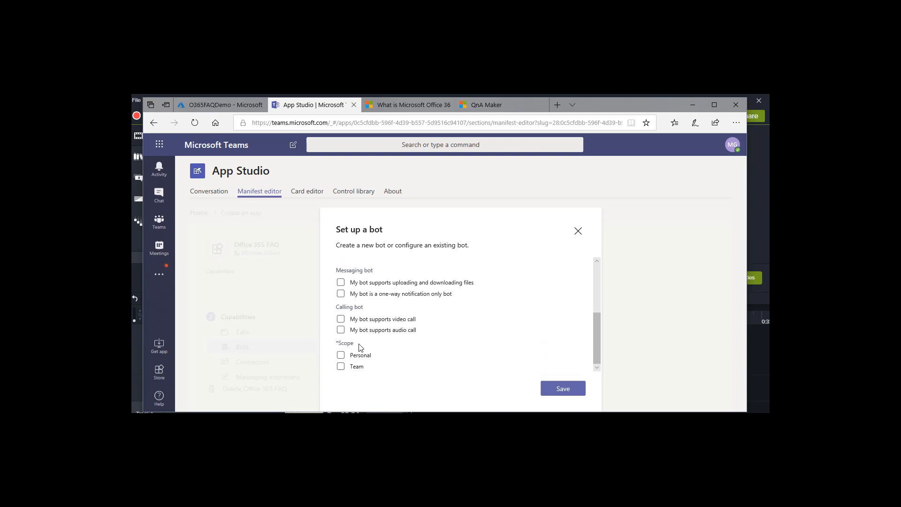
pyautogui.click(341, 355)
pyautogui.click(341, 369)
pyautogui.click(563, 389)
pyautogui.click(567, 391)
pyautogui.click(574, 393)
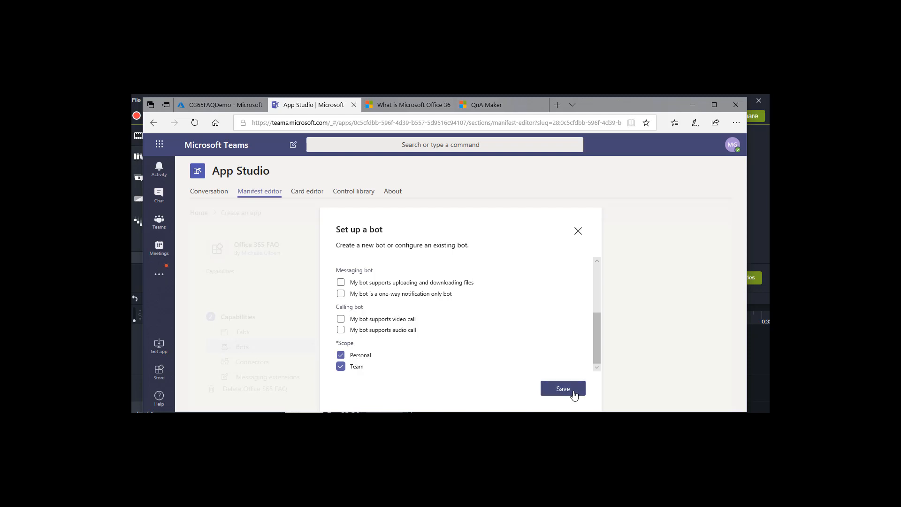
# Step: Name the bot 'O365 FAQ'
pyautogui.scroll(3, 578, 295)
pyautogui.scroll(1, 577, 295)
pyautogui.scroll(1, 406, 299)
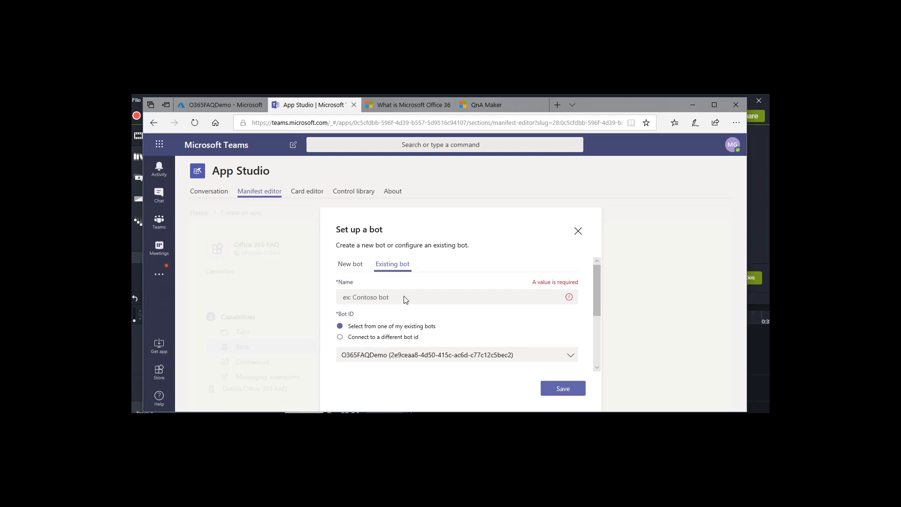
pyautogui.click(395, 295)
pyautogui.write('F')
pyautogui.press('BackSpace')
pyautogui.write('O365 FAQ')
pyautogui.scroll(-5, 498, 346)
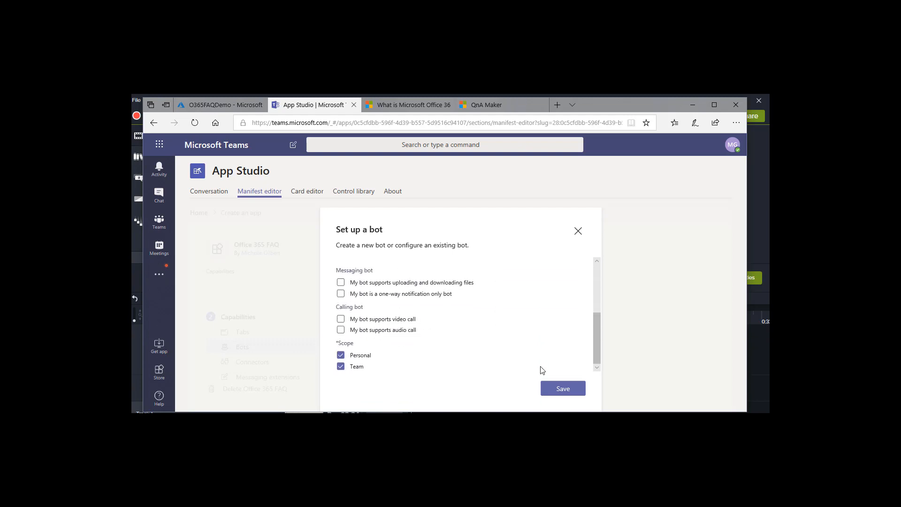
# Step: Save the bot setup, review its messaging endpoint, and go to Test and distribute
pyautogui.click(562, 389)
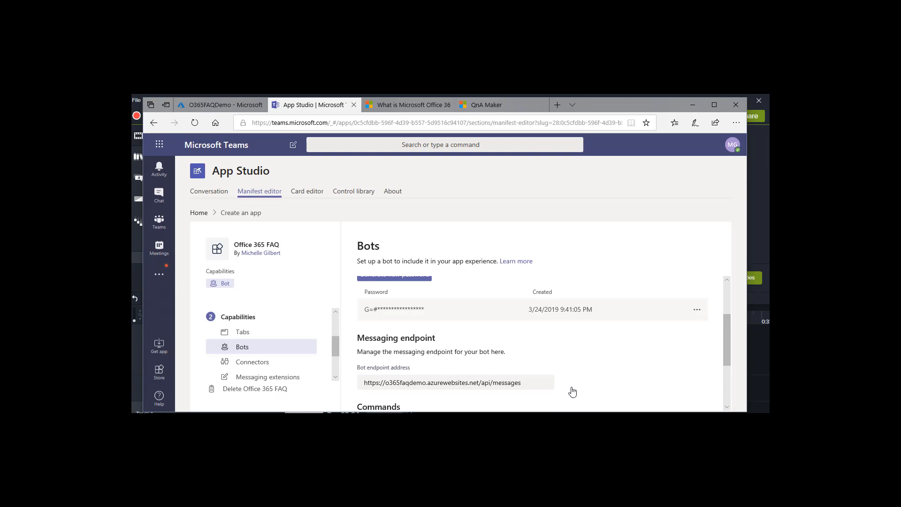
pyautogui.scroll(-2, 472, 333)
pyautogui.scroll(-1, 471, 333)
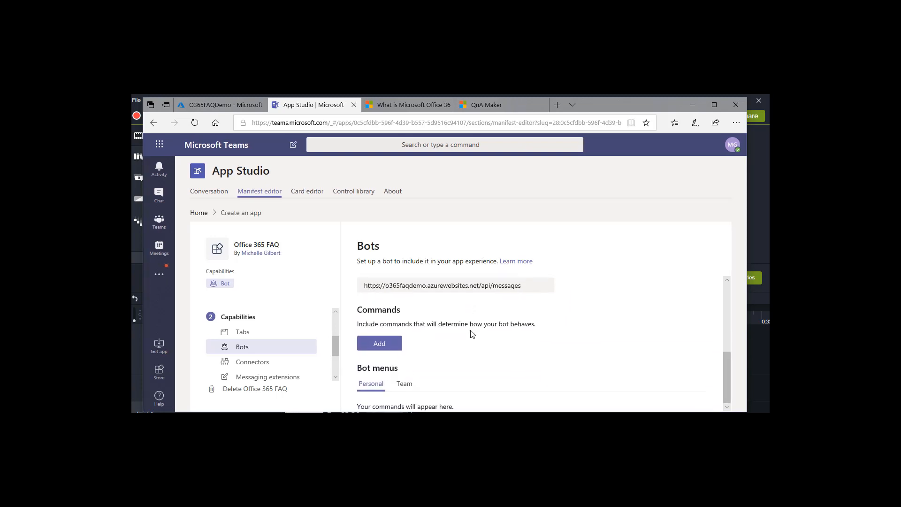
pyautogui.click(402, 384)
pyautogui.scroll(-2, 288, 362)
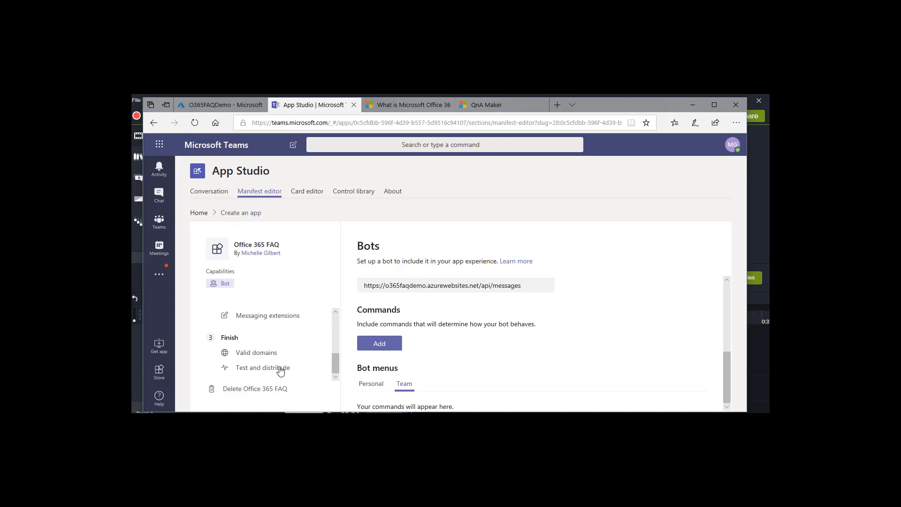
pyautogui.click(280, 369)
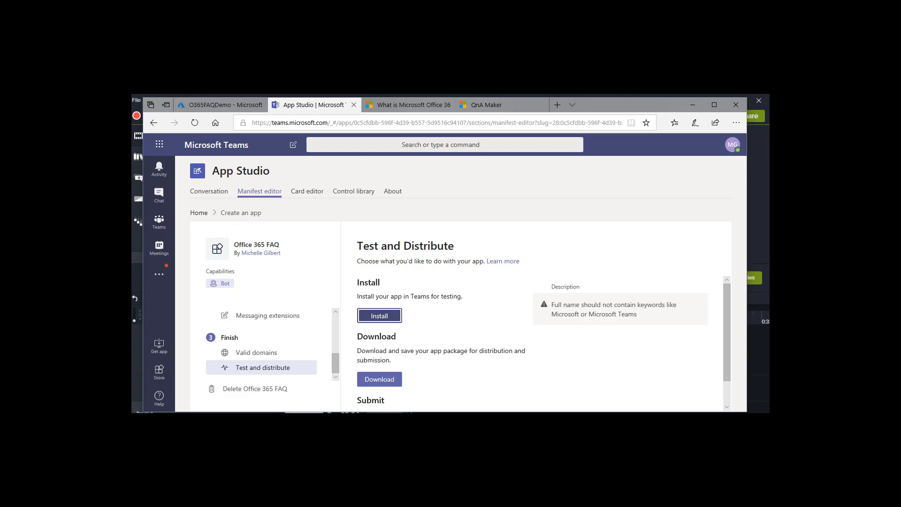
# Step: Install the Office 365 FAQ app for yourself and the Office 365 Team, then set up its bot in General
pyautogui.click(395, 316)
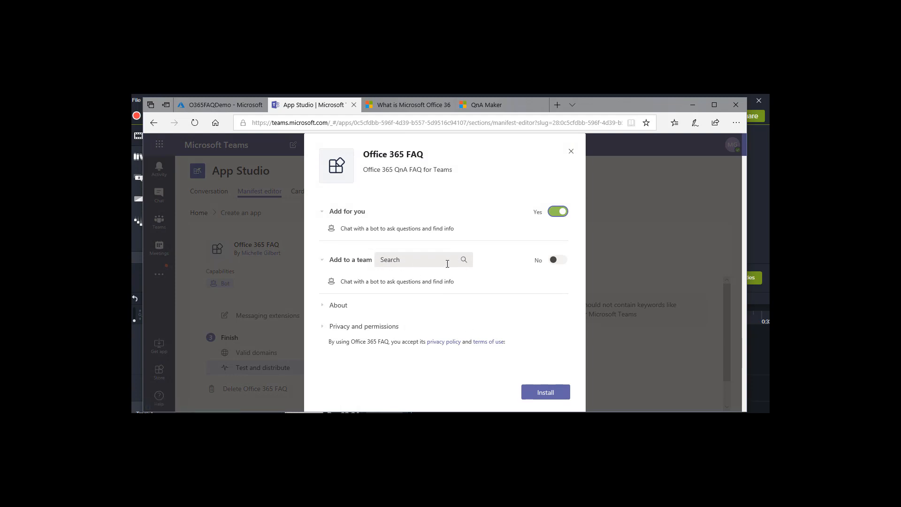
pyautogui.click(561, 262)
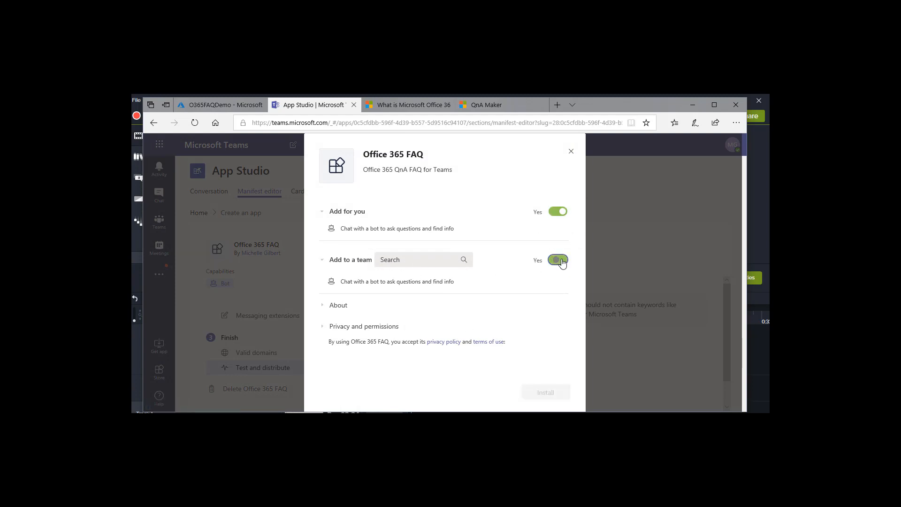
pyautogui.click(415, 260)
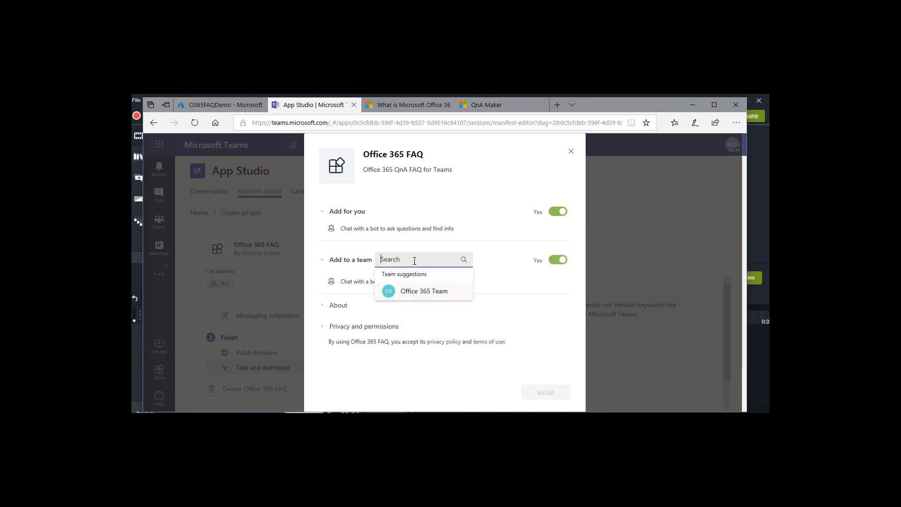
pyautogui.click(444, 295)
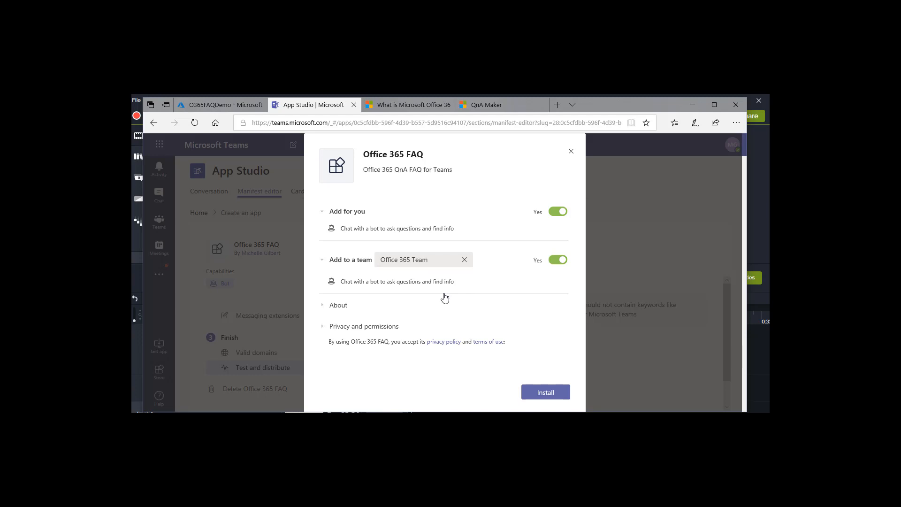
pyautogui.click(555, 398)
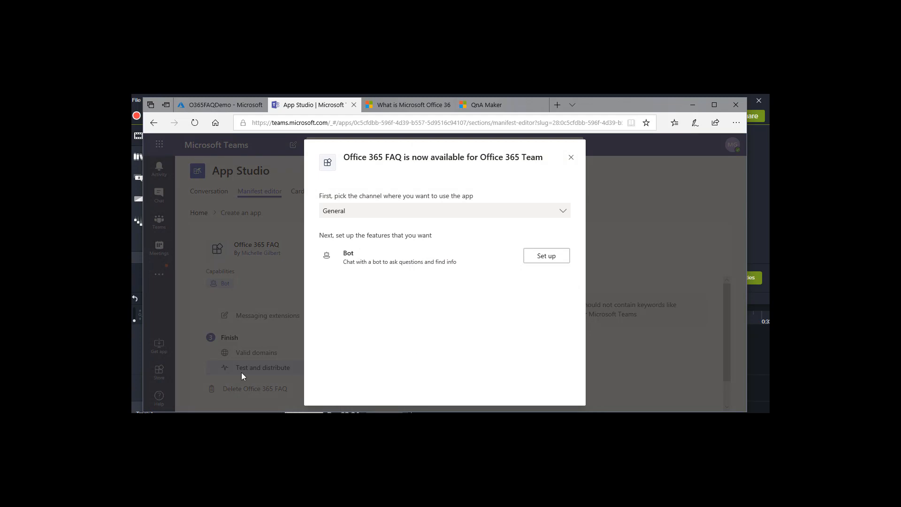
pyautogui.click(538, 259)
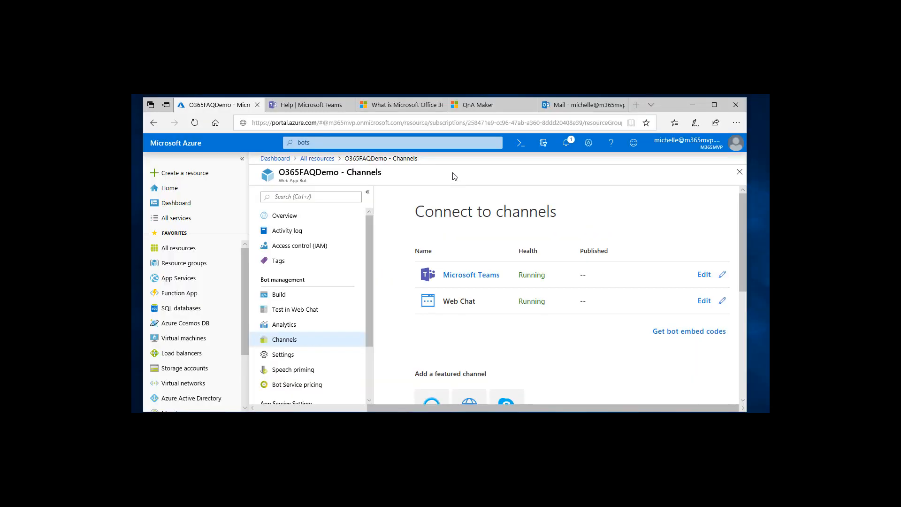
# Step: Add an Email channel to O365FAQDemo with the bot mailbox's email address and password, and save it
pyautogui.scroll(-2, 393, 277)
pyautogui.scroll(-2, 393, 277)
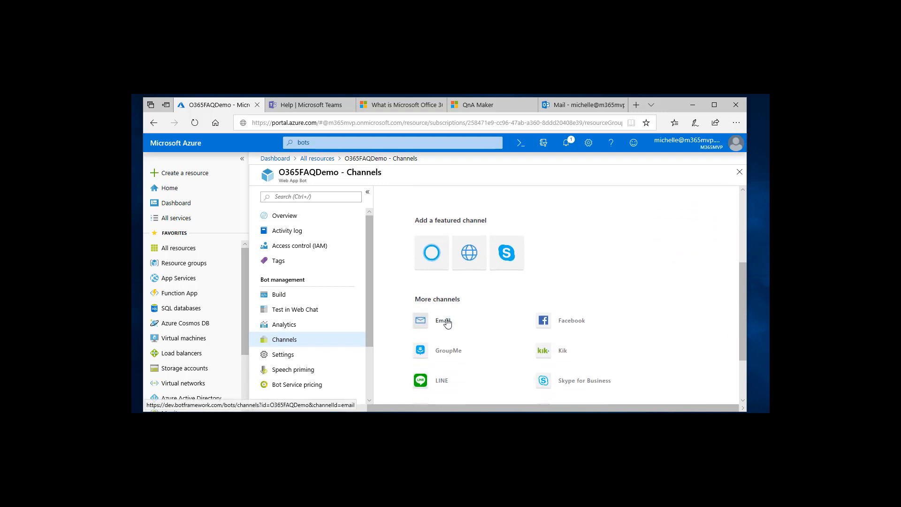
pyautogui.click(444, 321)
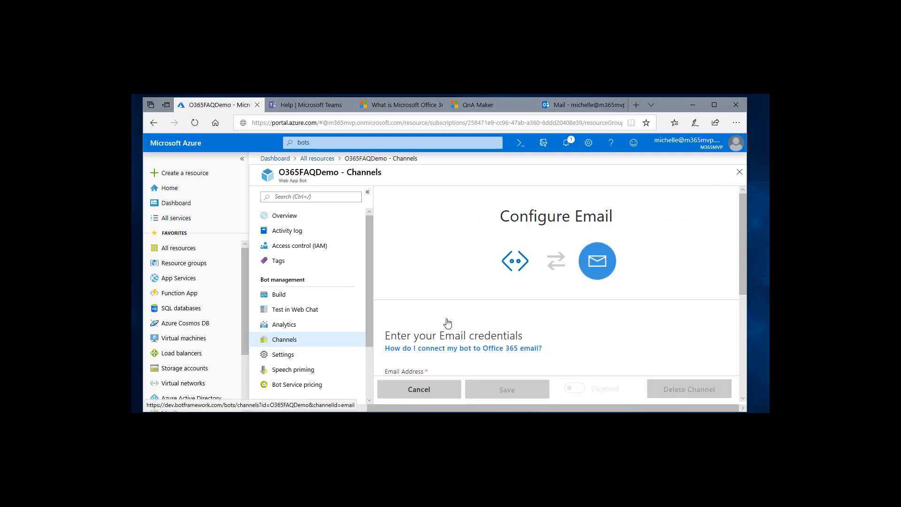
pyautogui.scroll(-3, 447, 323)
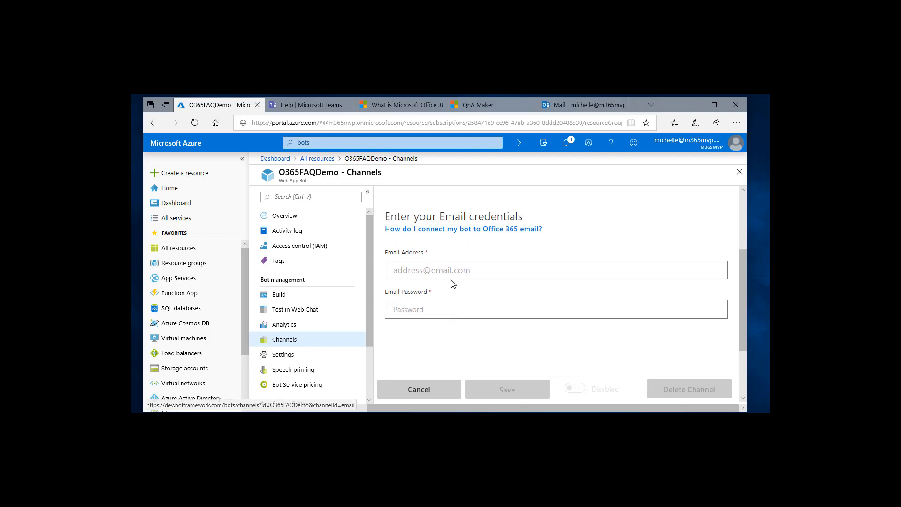
pyautogui.click(456, 271)
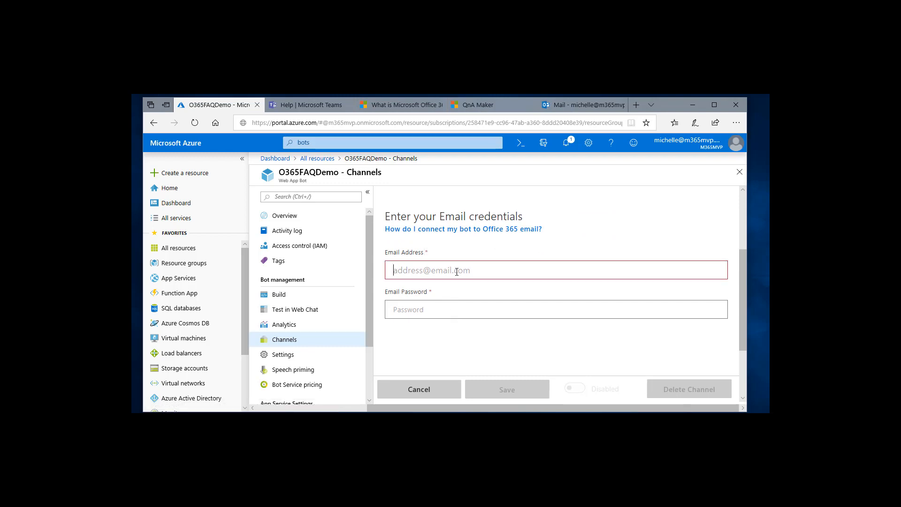
pyautogui.press('Tab')
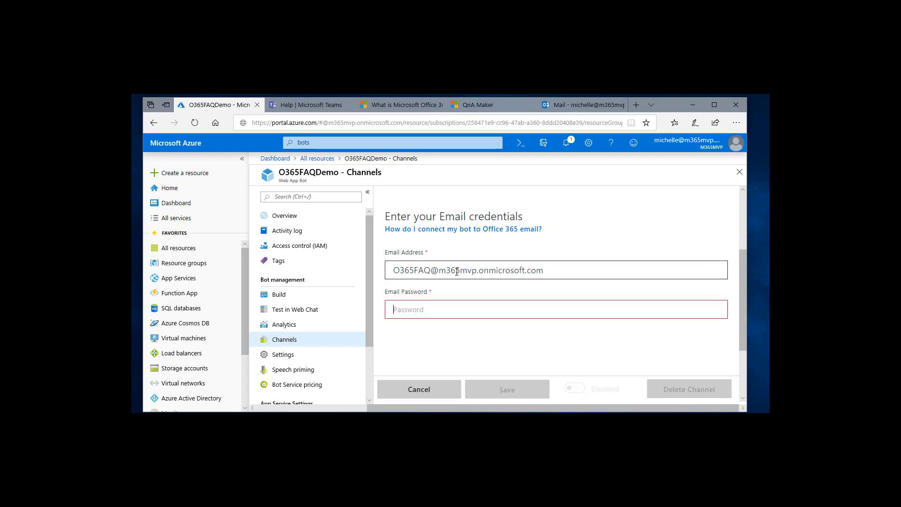
pyautogui.write('•••••••')
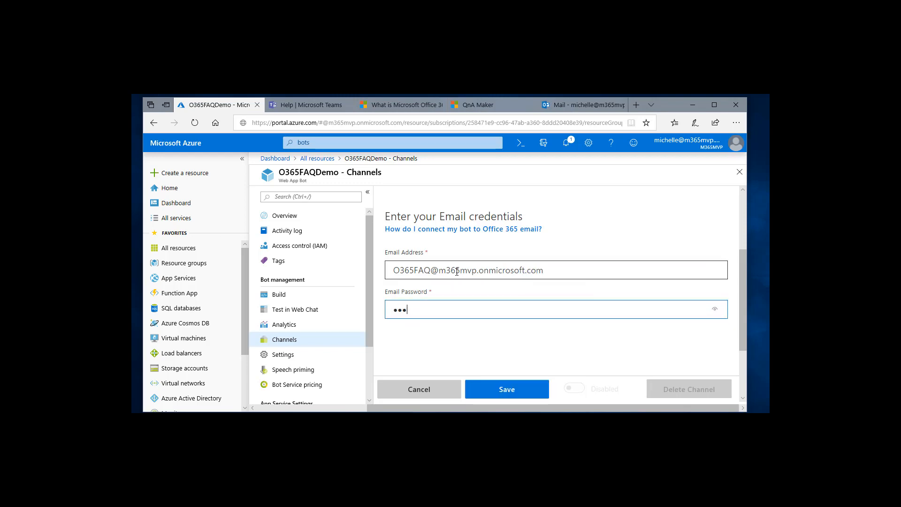
pyautogui.write('•••••')
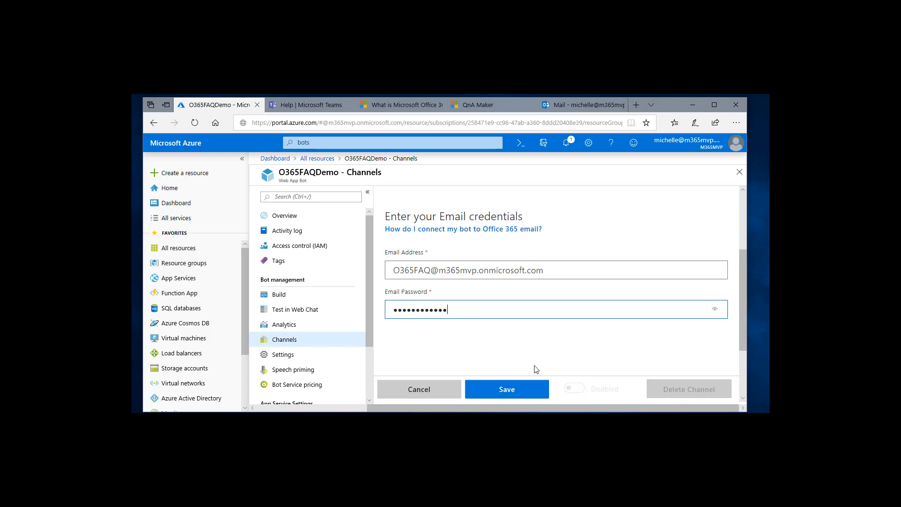
pyautogui.click(524, 390)
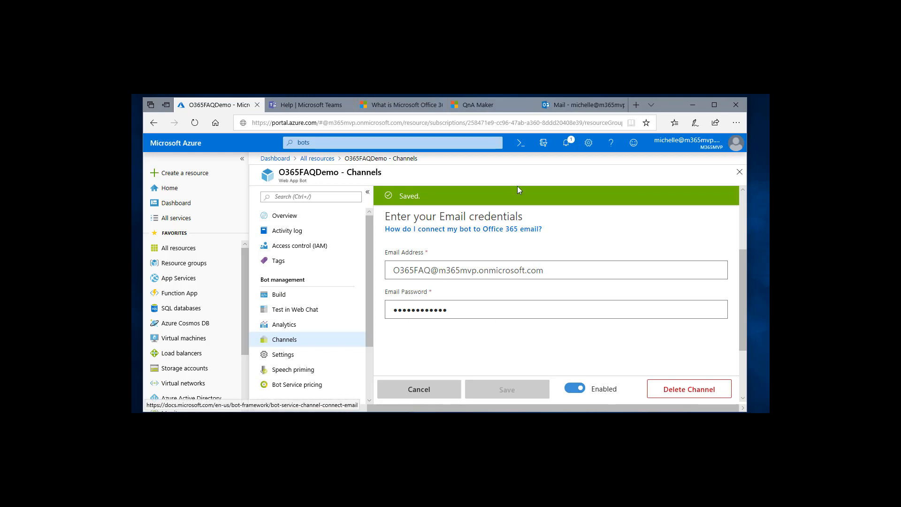
pyautogui.moveTo(576, 105)
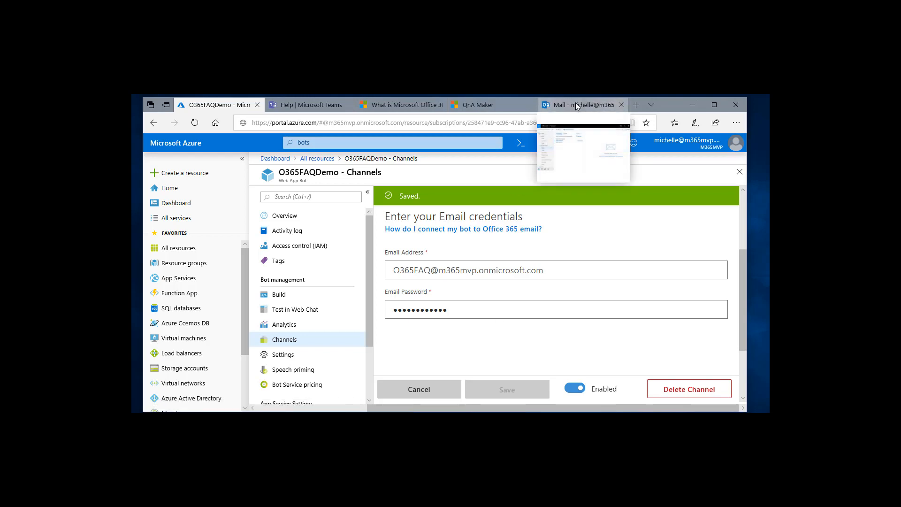
# Step: In the Outlook mailbox, start a new email message addressed to Office 365 FAQ
pyautogui.click(575, 104)
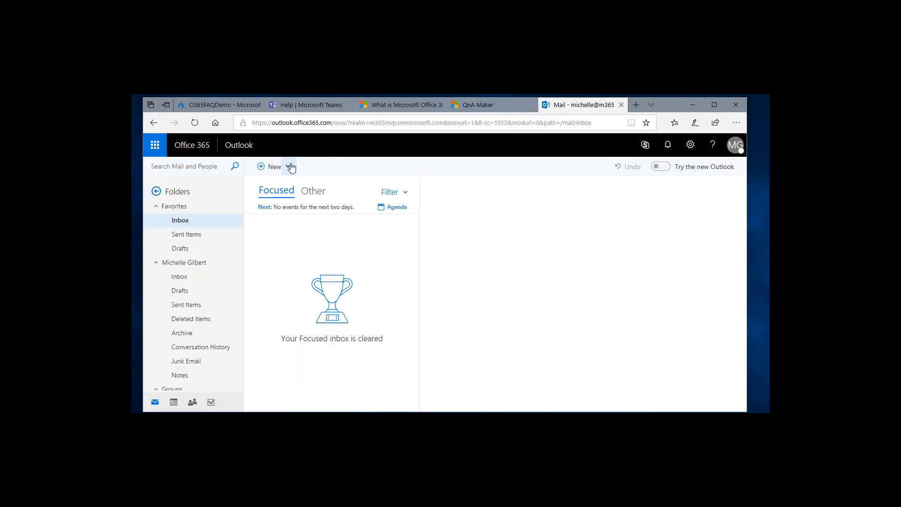
pyautogui.click(289, 166)
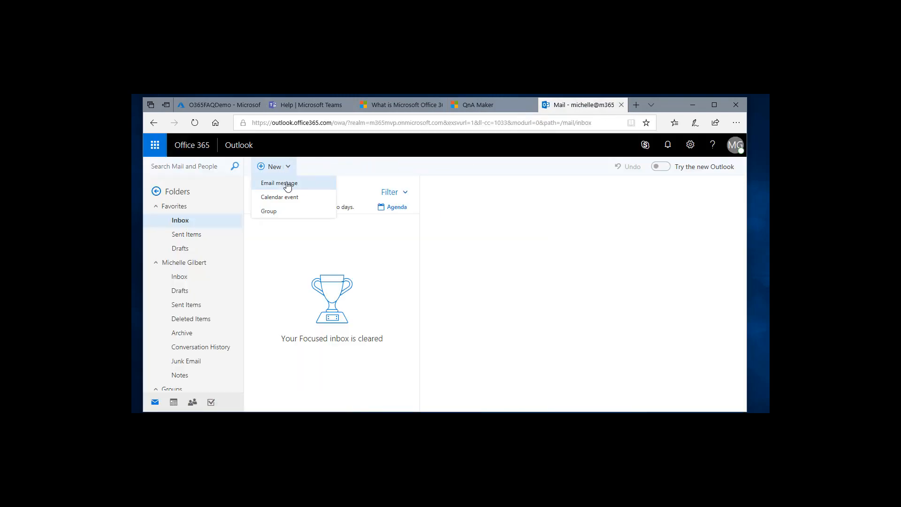
pyautogui.click(287, 184)
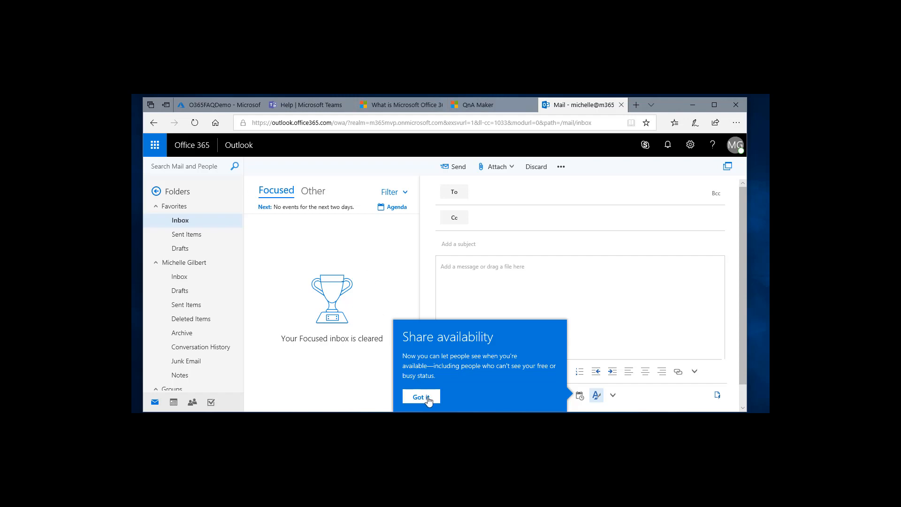
pyautogui.click(425, 397)
pyautogui.click(481, 196)
pyautogui.write('o')
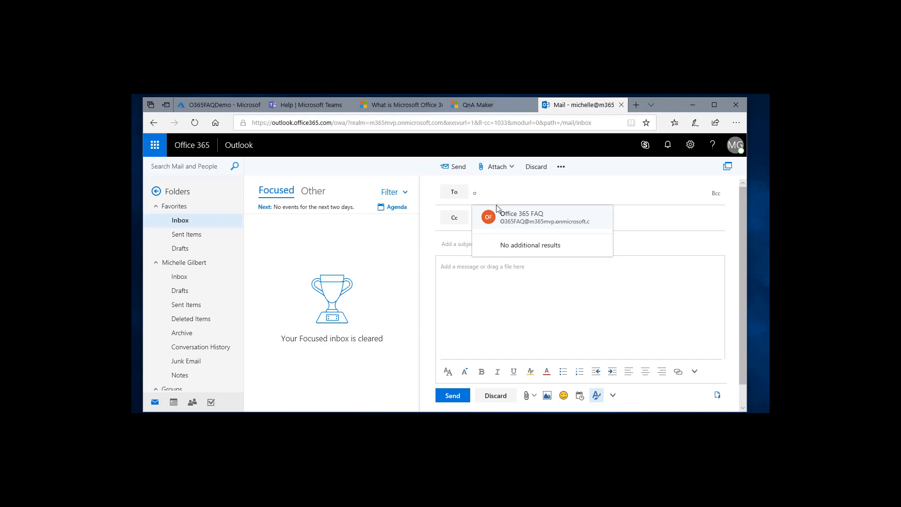
pyautogui.click(519, 218)
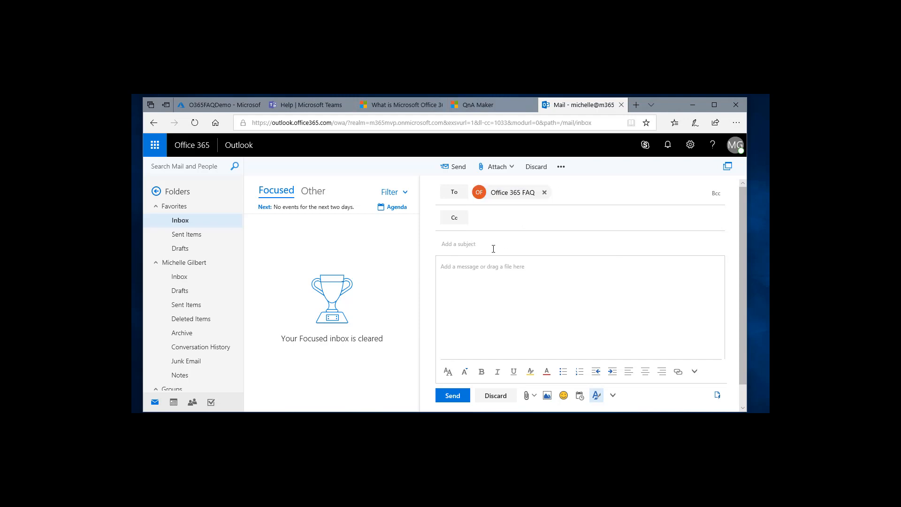
# Step: Send it with subject 'O365 help' asking 'What is O365?', then open the bot's reply
pyautogui.write('O365 help!!!')
pyautogui.press('Tab')
pyautogui.write('Wha')
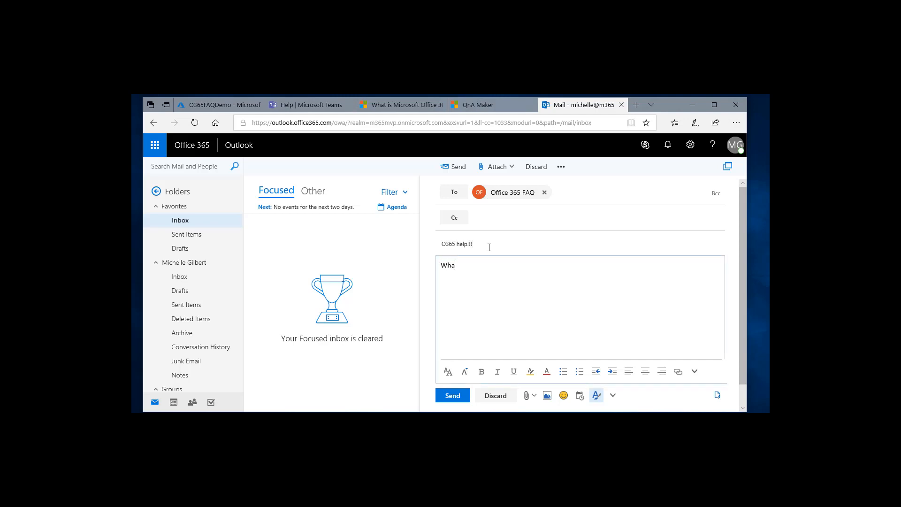
pyautogui.write('t is O365?')
pyautogui.click(462, 397)
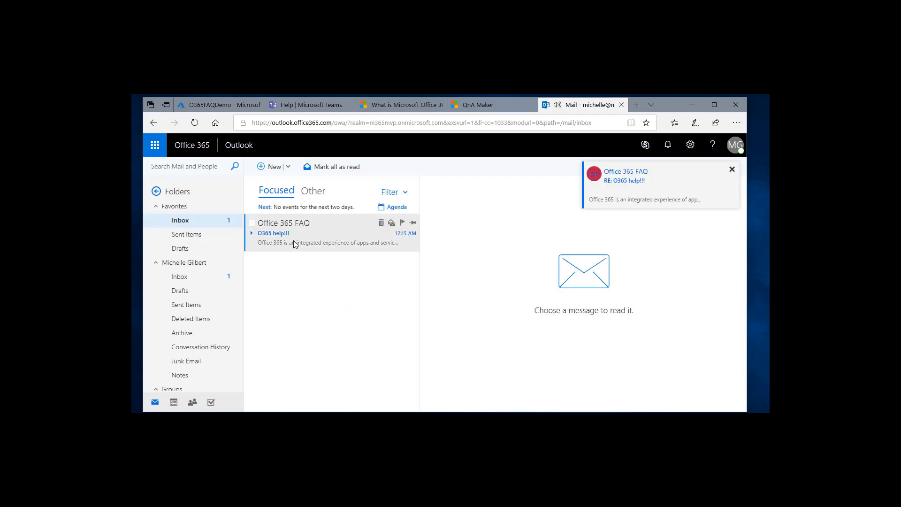
pyautogui.click(299, 235)
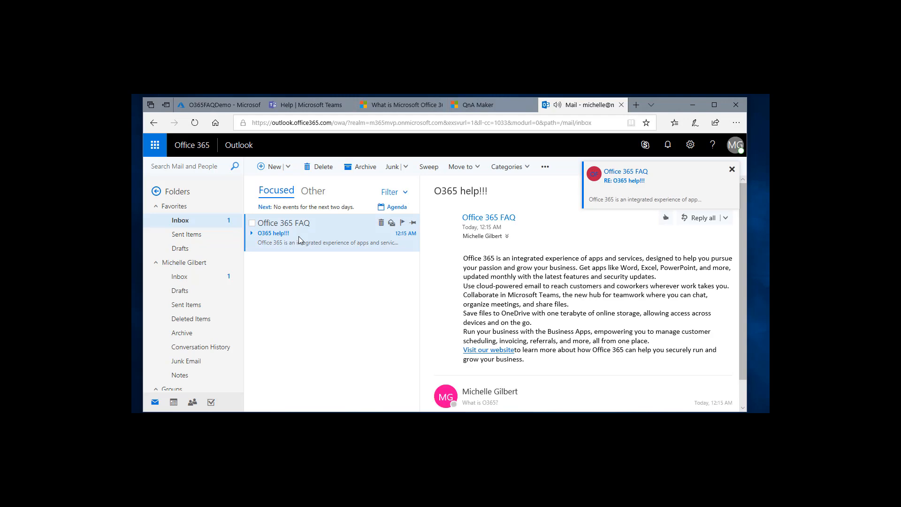
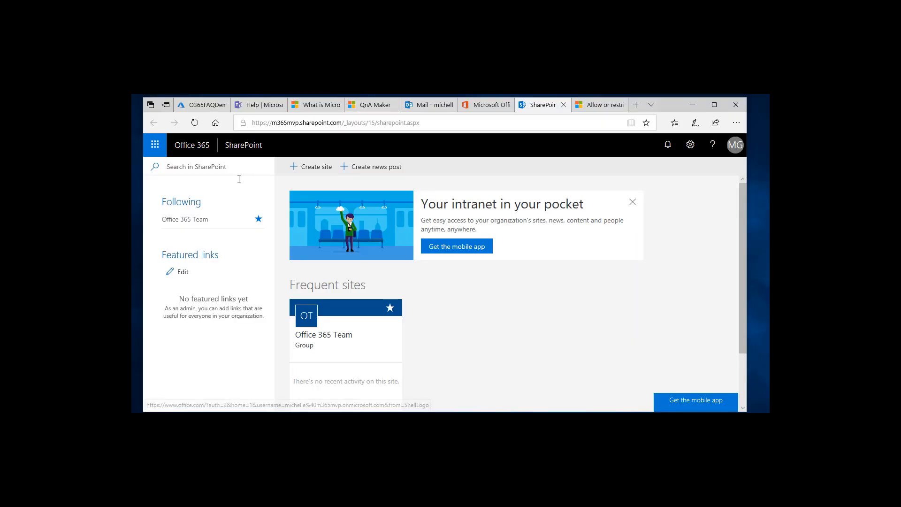
# Step: Open the Office 365 Team site and go through Site information to View all site settings
pyautogui.click(198, 225)
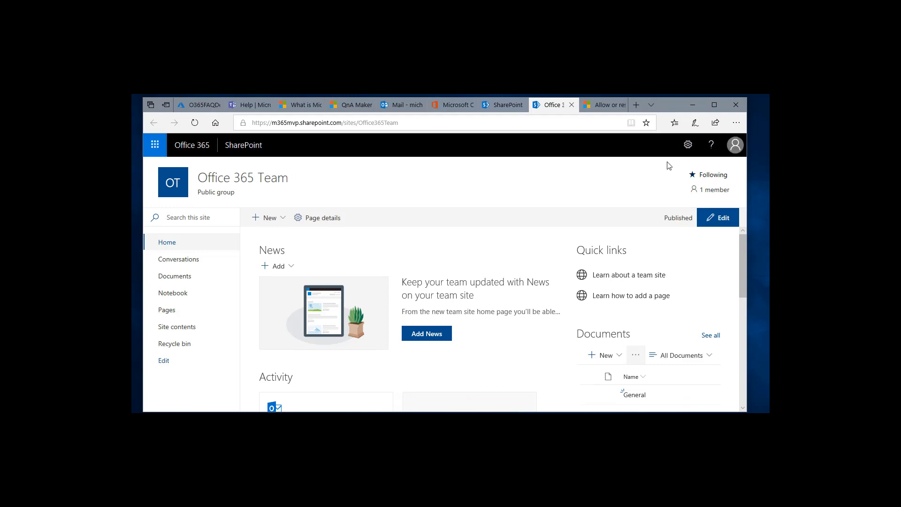
pyautogui.click(692, 147)
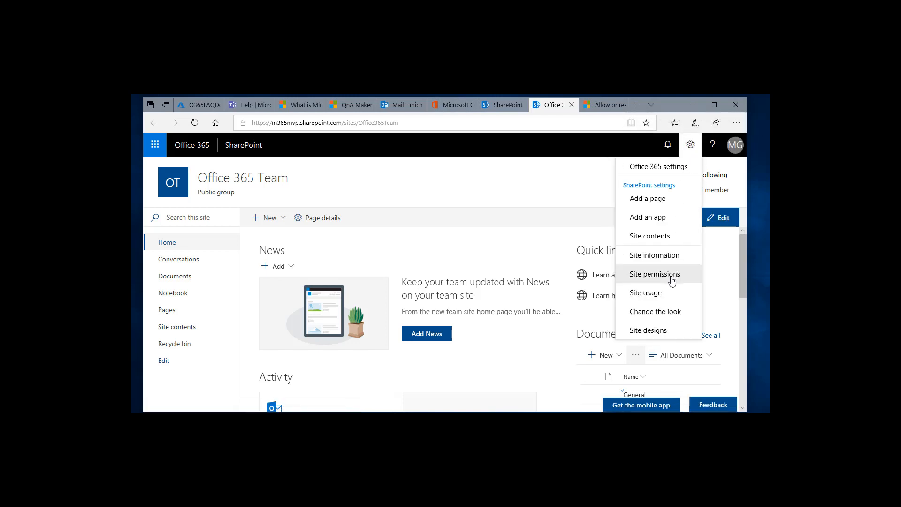
pyautogui.click(665, 256)
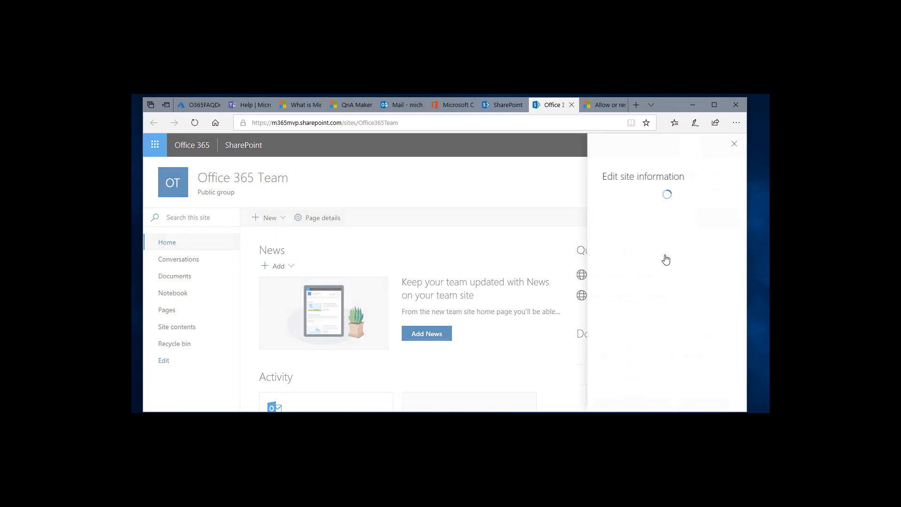
pyautogui.scroll(-2, 665, 258)
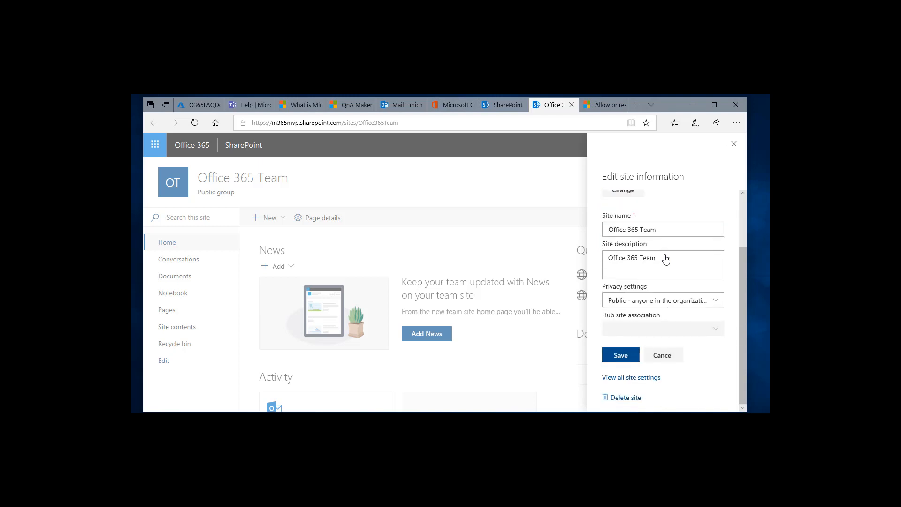
pyautogui.click(649, 378)
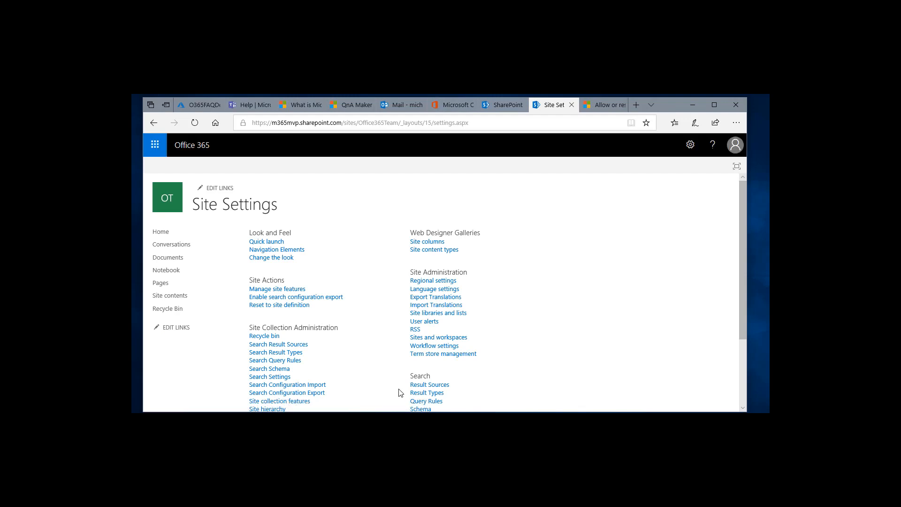
pyautogui.scroll(-2, 399, 392)
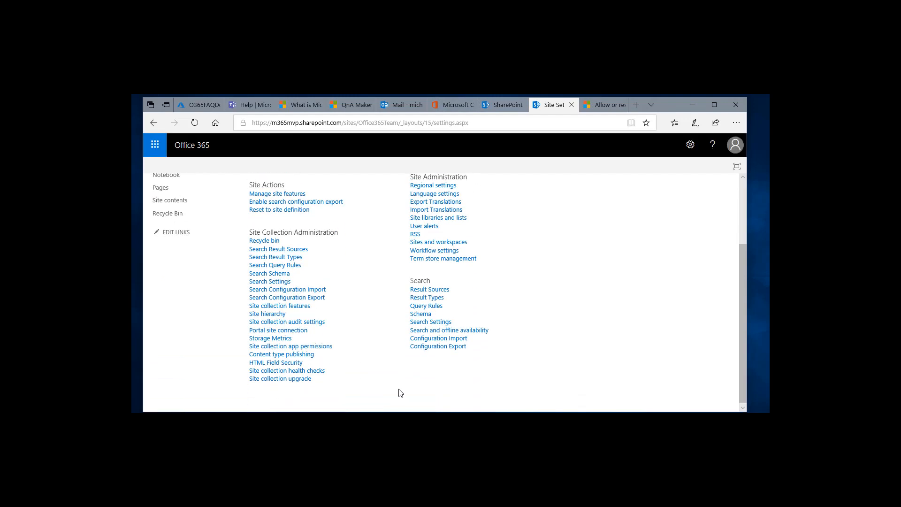
# Step: Add webchat.botframework.com to the HTML Field Security allowed iframe domains and save with OK
pyautogui.click(299, 366)
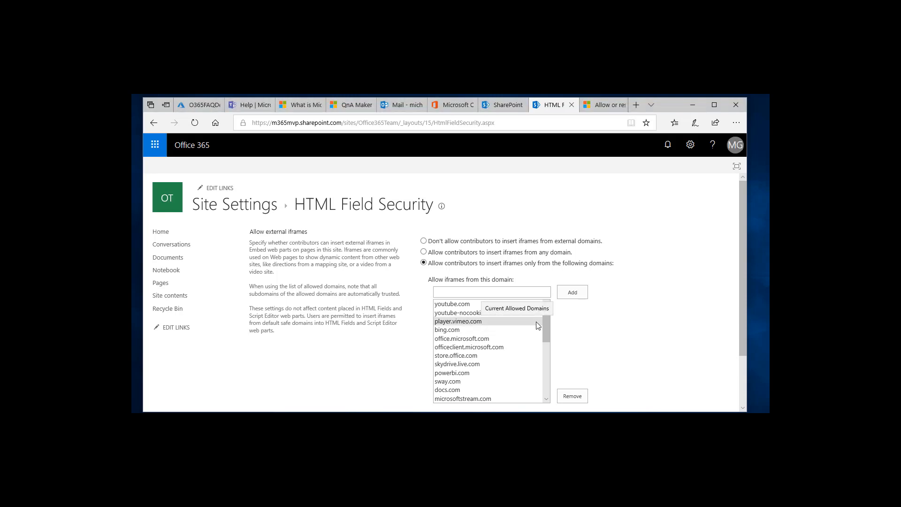
pyautogui.moveTo(547, 332); pyautogui.dragTo(548, 392)
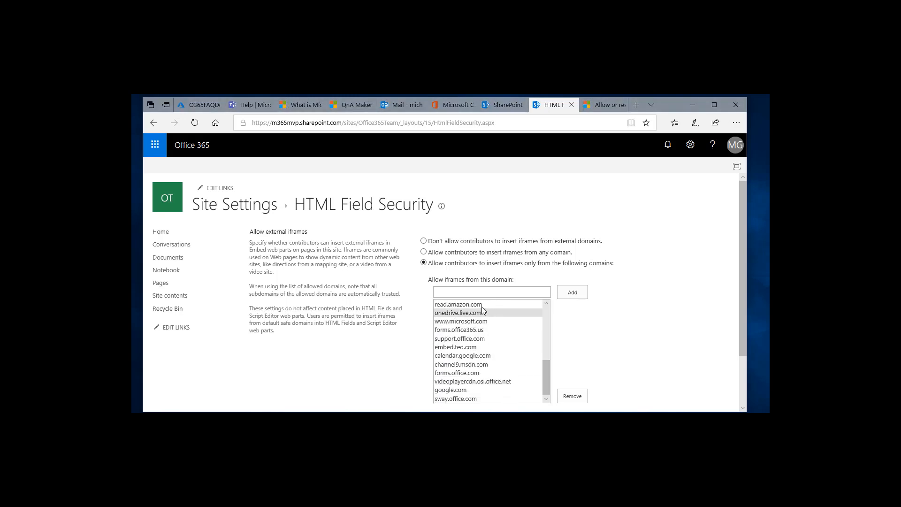
pyautogui.write('webchat')
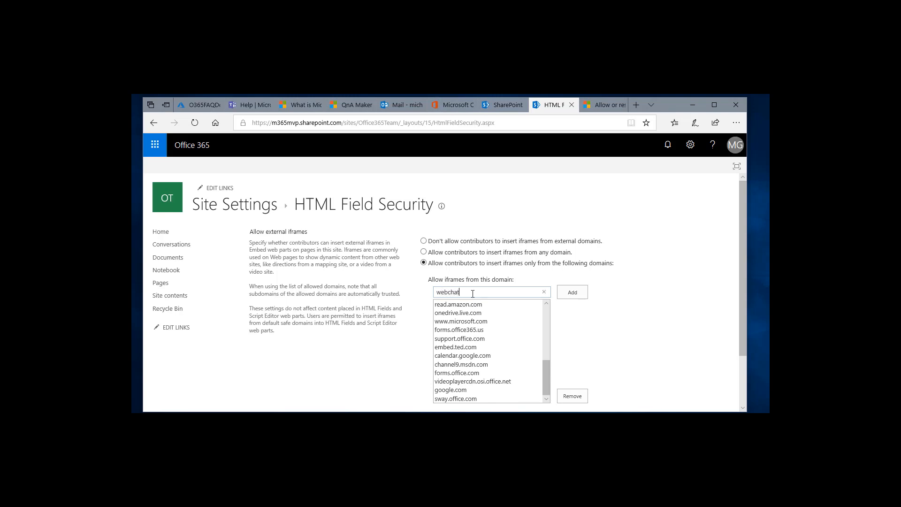
pyautogui.write('.botframework.com')
pyautogui.click(571, 292)
pyautogui.scroll(-1, 546, 377)
pyautogui.scroll(-3, 594, 368)
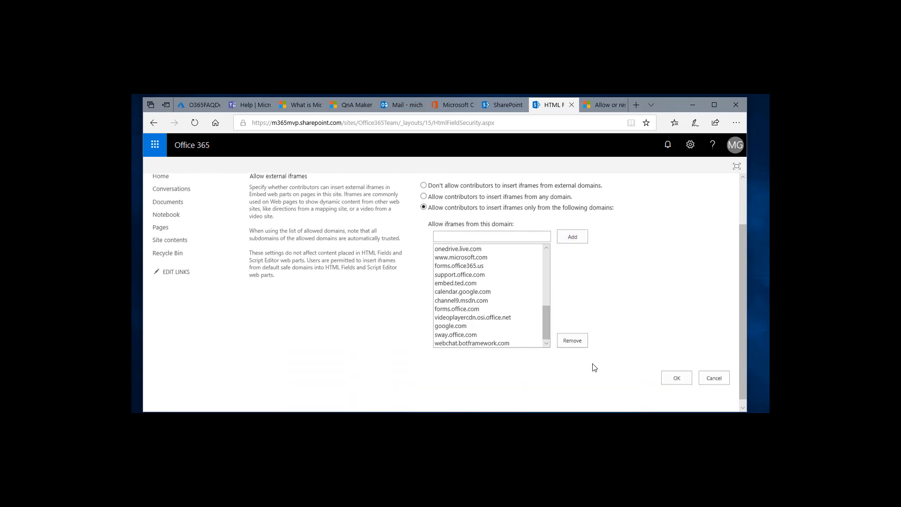
pyautogui.click(682, 373)
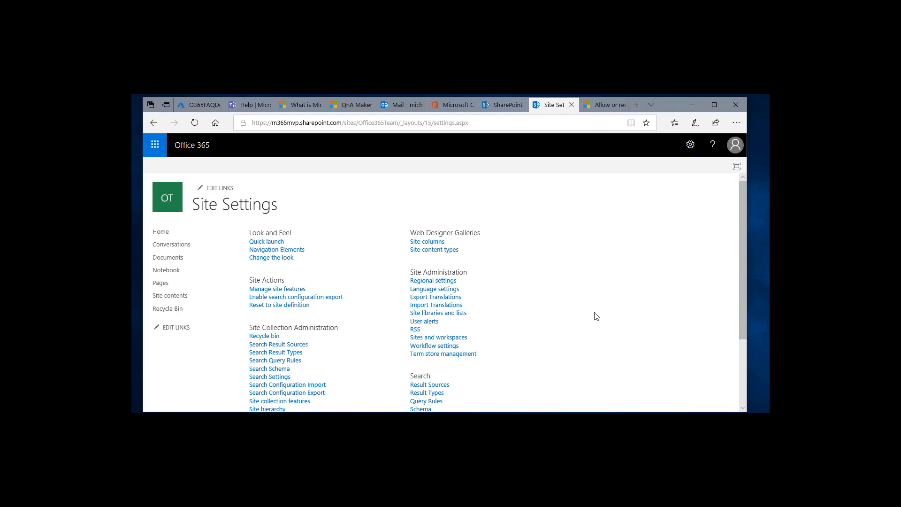
pyautogui.click(604, 107)
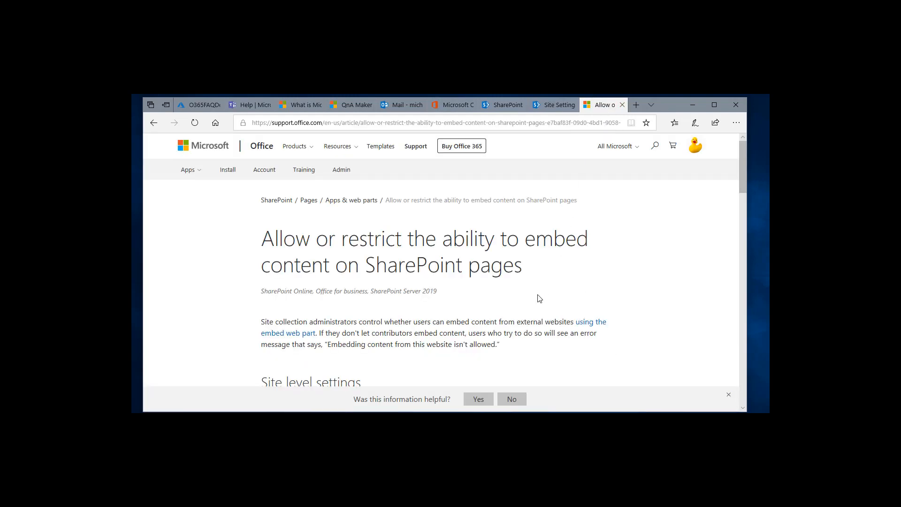
pyautogui.scroll(-1, 539, 299)
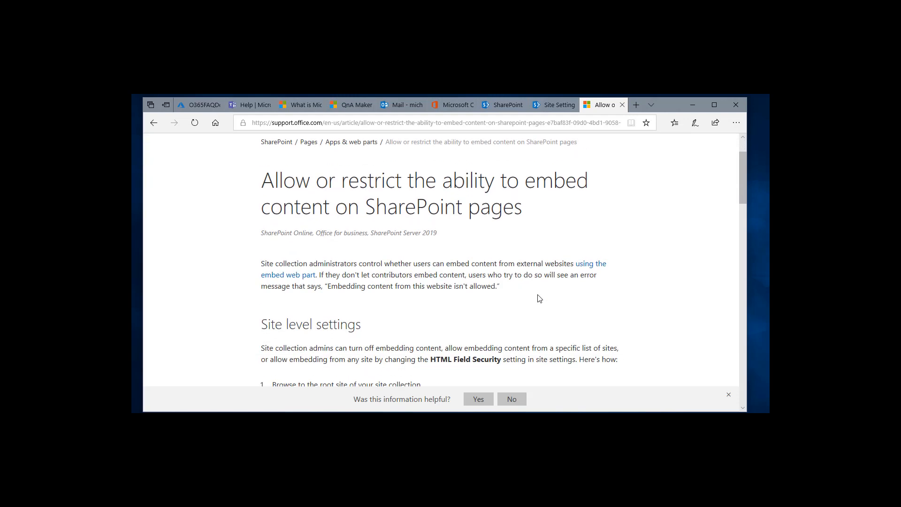
pyautogui.scroll(-1, 539, 298)
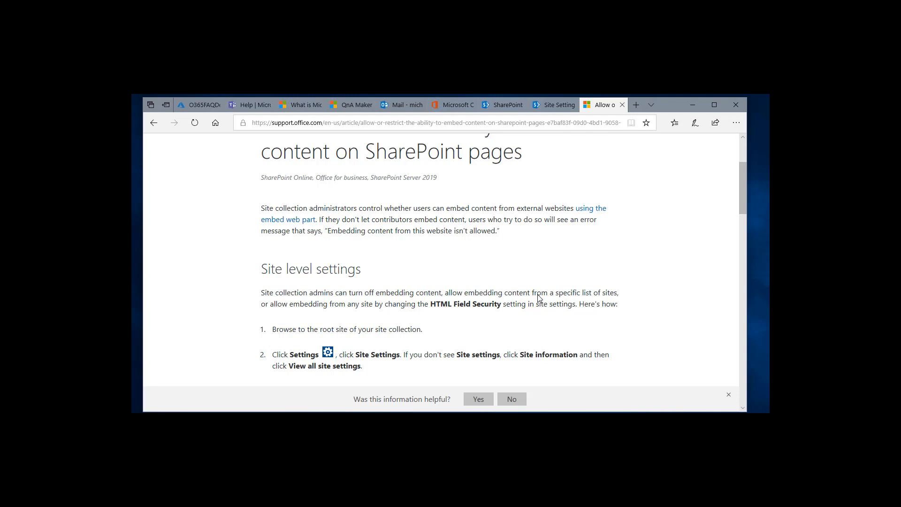
pyautogui.scroll(-3, 539, 299)
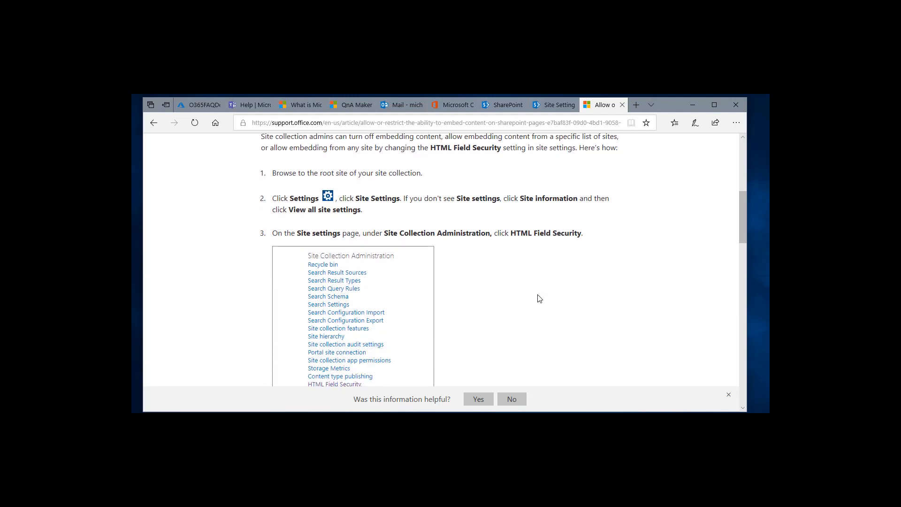
pyautogui.scroll(-2, 539, 299)
pyautogui.scroll(-1, 539, 298)
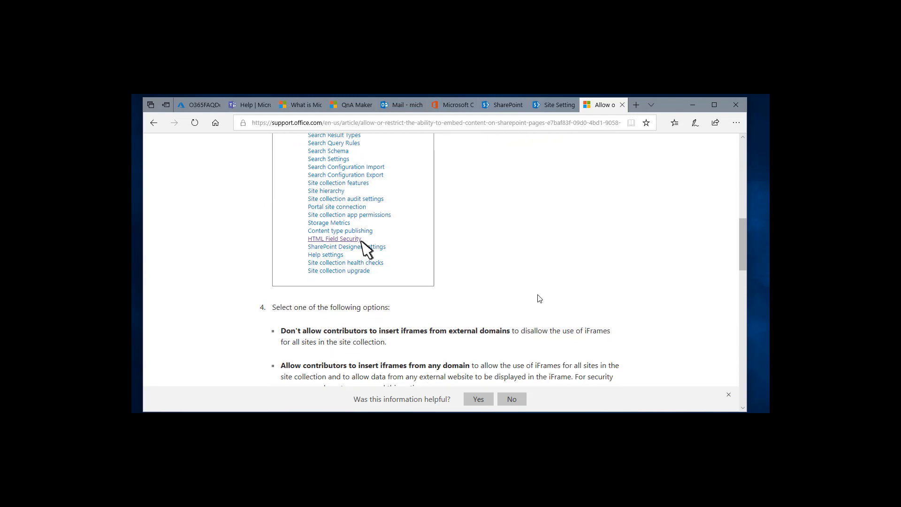
pyautogui.scroll(-1, 540, 298)
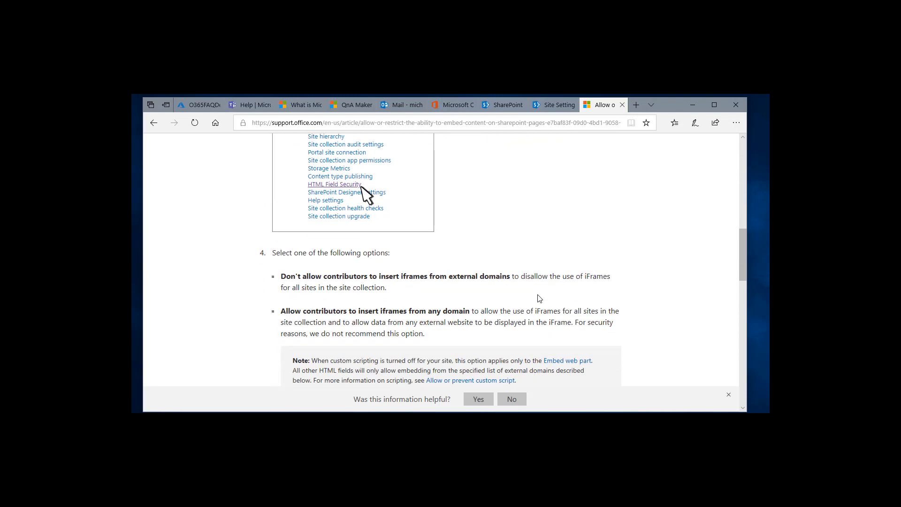
pyautogui.scroll(-1, 540, 298)
pyautogui.scroll(-3, 538, 299)
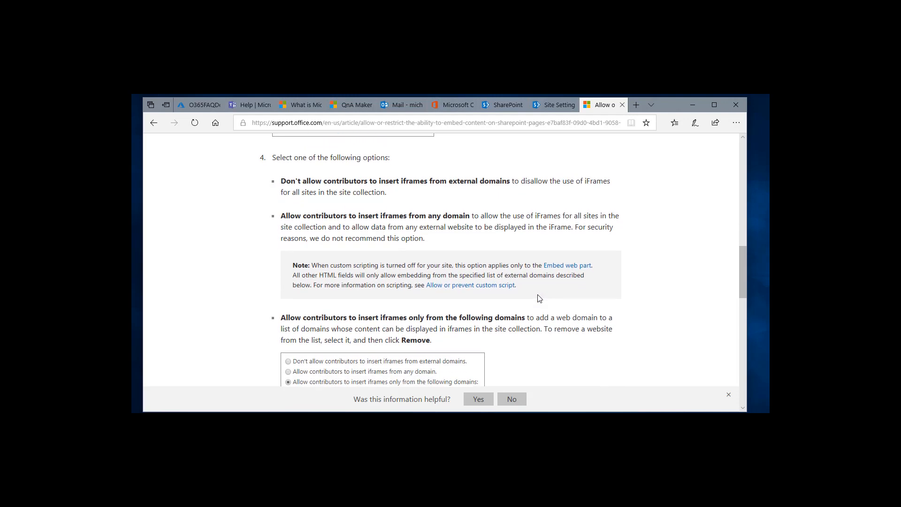
pyautogui.scroll(-2, 540, 299)
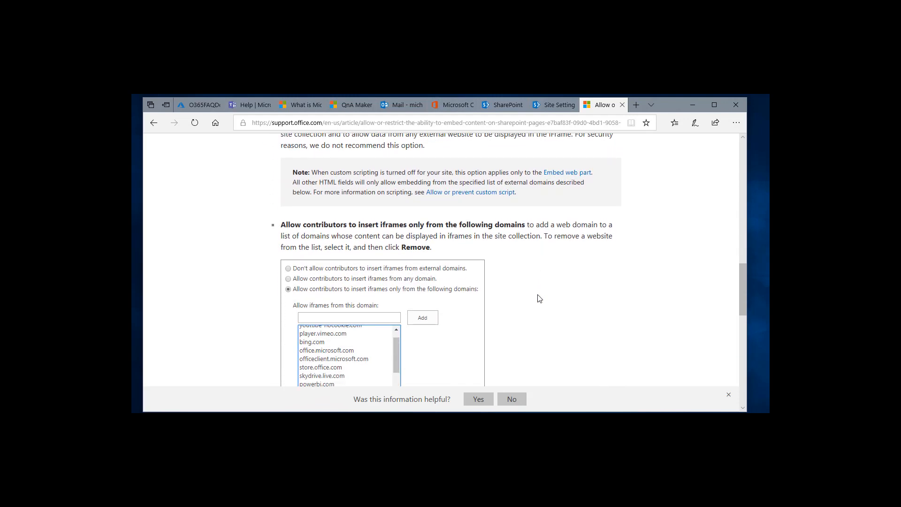
pyautogui.scroll(-3, 538, 298)
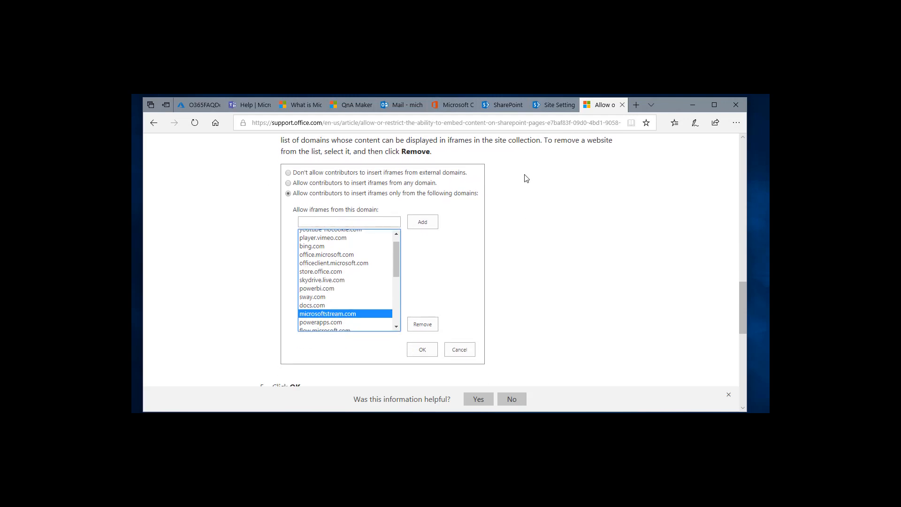
pyautogui.click(548, 107)
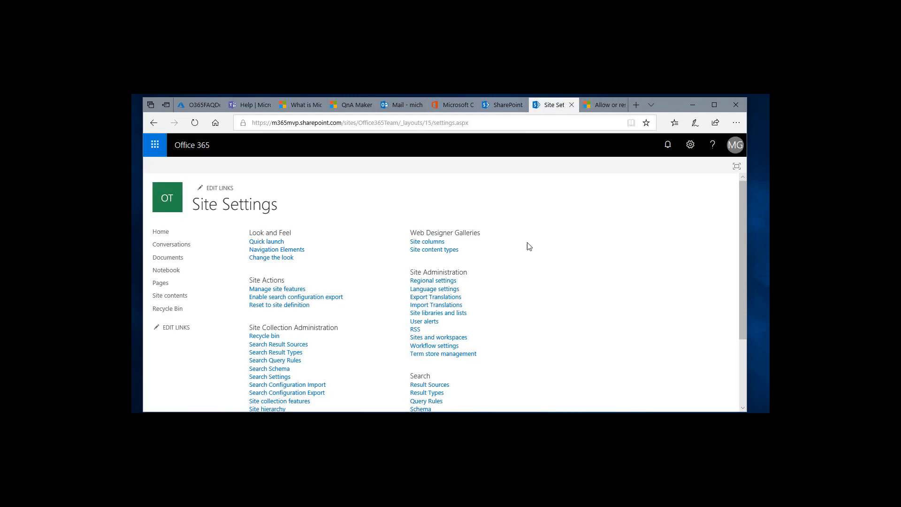
pyautogui.scroll(-3, 389, 359)
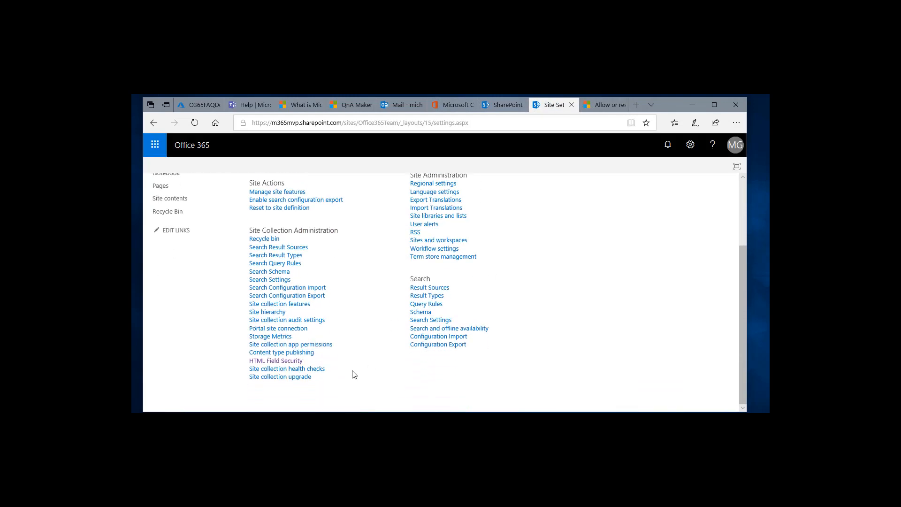
pyautogui.click(300, 362)
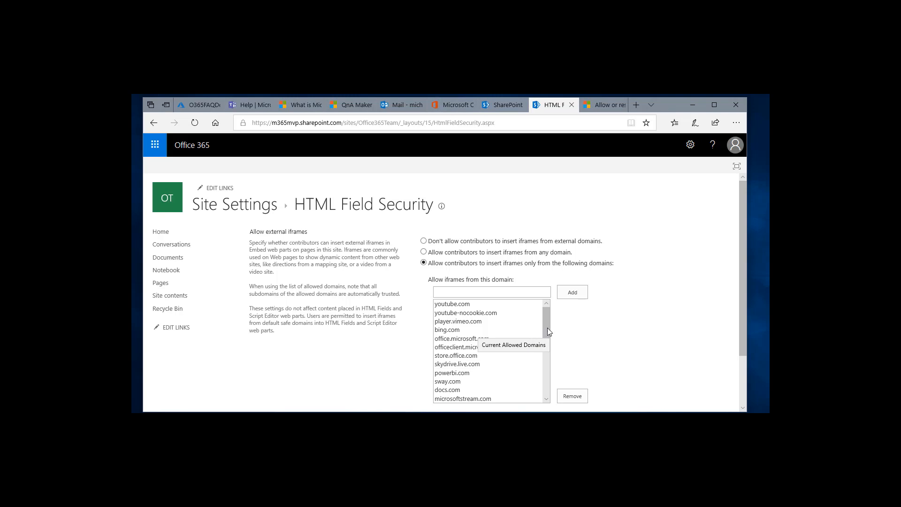
pyautogui.moveTo(547, 327); pyautogui.dragTo(547, 395)
pyautogui.click(527, 398)
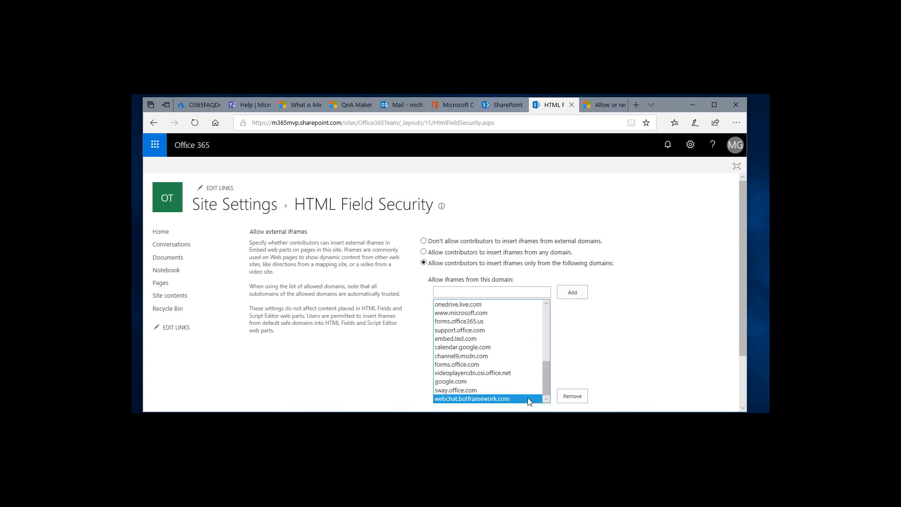
pyautogui.scroll(-3, 593, 367)
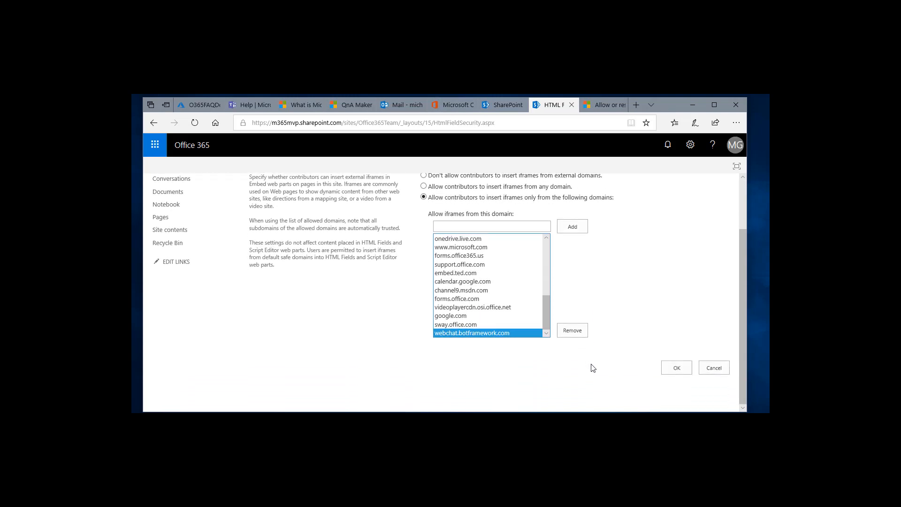
pyautogui.click(679, 369)
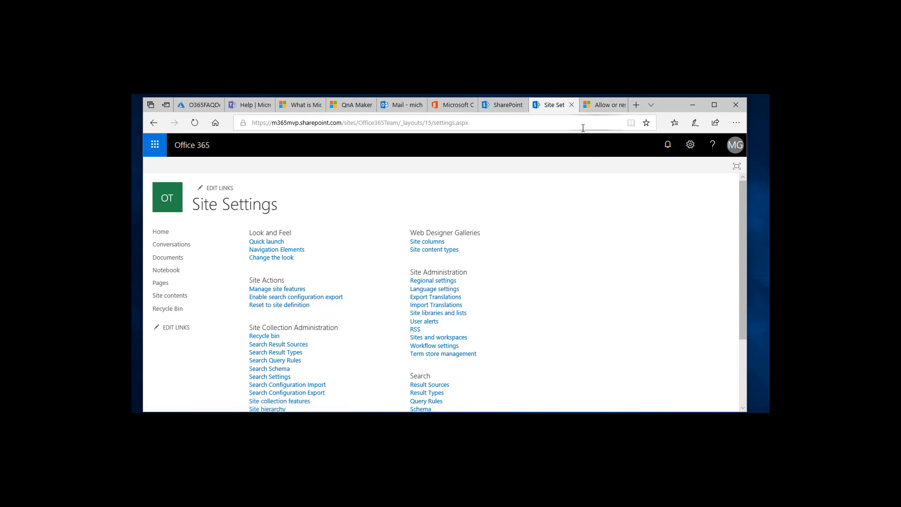
# Step: Open the Microsoft 365 admin center in a new tab, then the SharePoint admin center's classic view
pyautogui.click(458, 111)
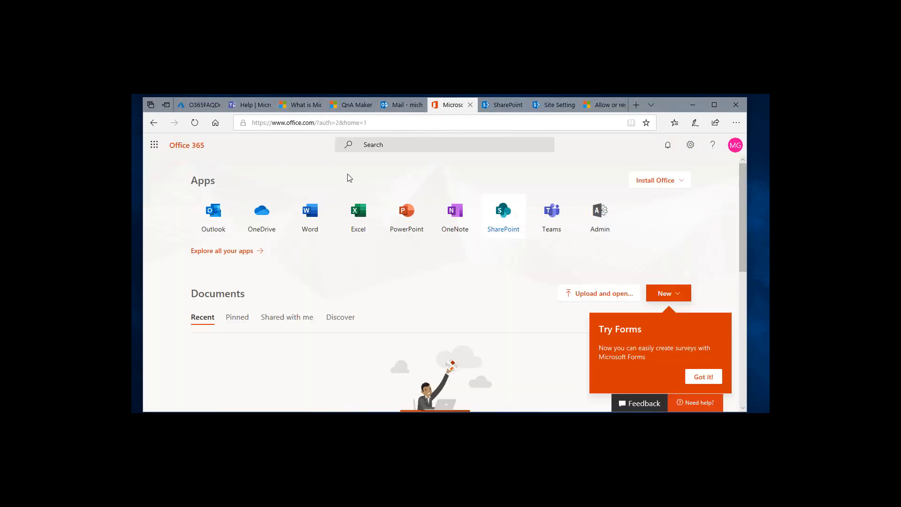
pyautogui.middleClick(598, 212)
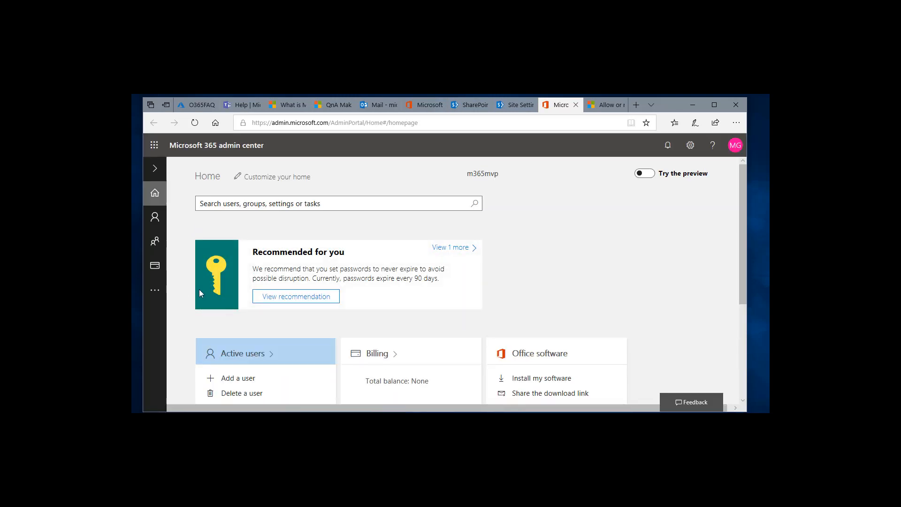
pyautogui.click(155, 290)
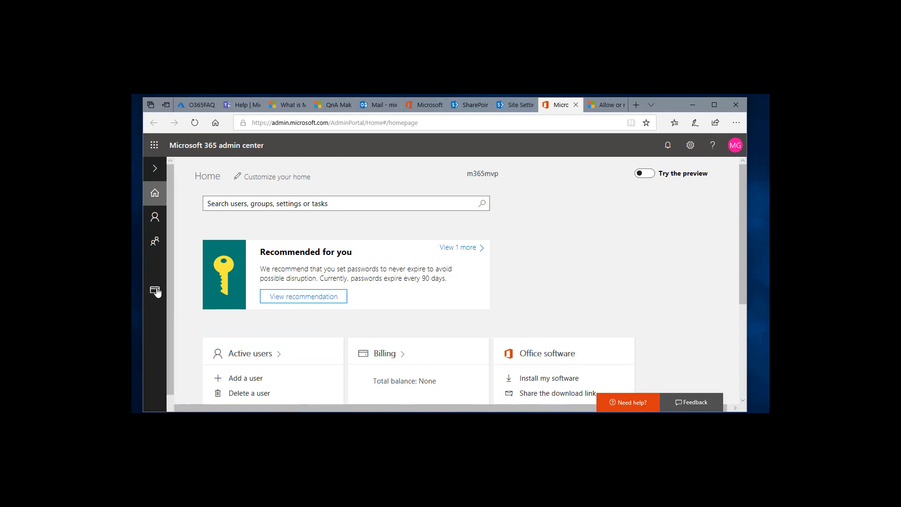
pyautogui.scroll(-2, 157, 292)
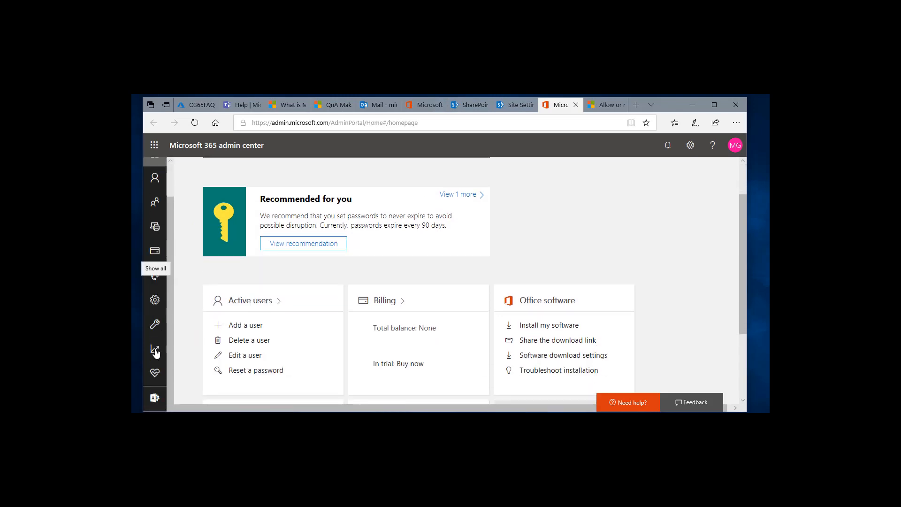
pyautogui.moveTo(153, 398)
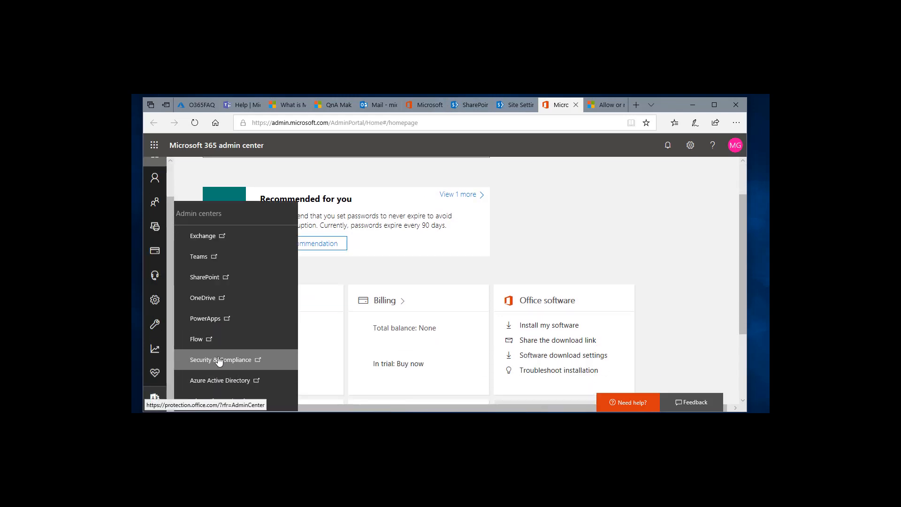
pyautogui.click(212, 281)
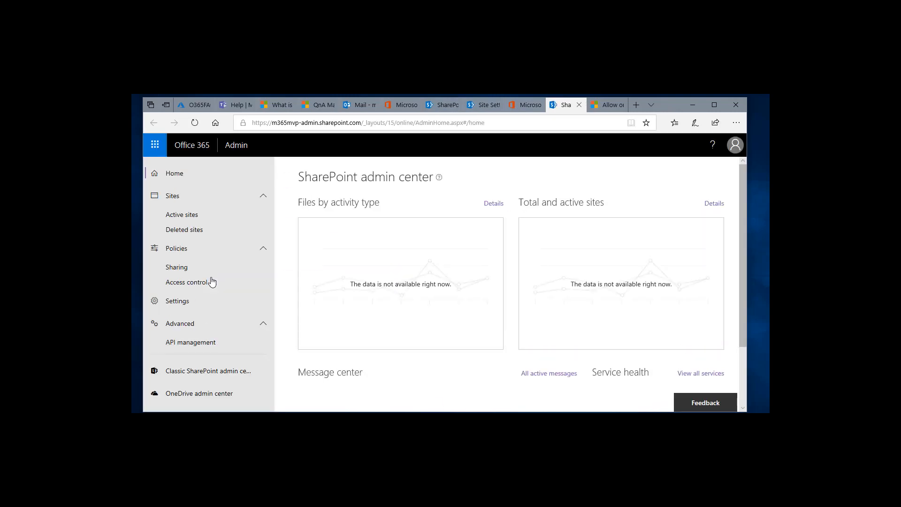
pyautogui.click(211, 301)
pyautogui.click(237, 369)
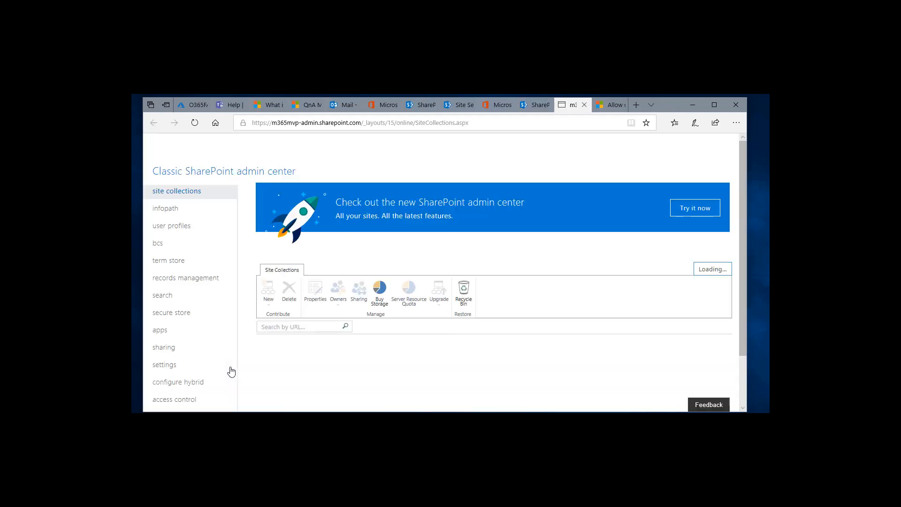
# Step: On the classic settings page, select 'Allow users to run custom script on self-service created sites' and confirm with OK
pyautogui.click(170, 366)
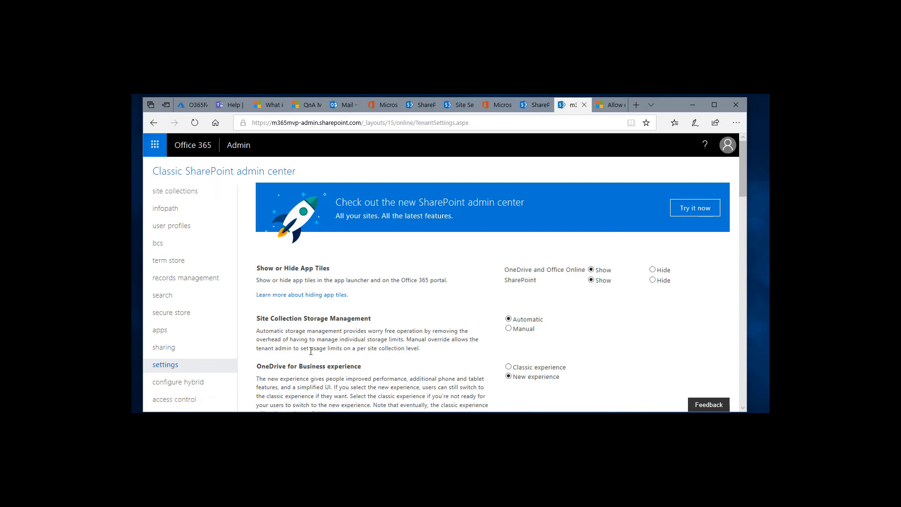
pyautogui.scroll(-10, 311, 351)
pyautogui.scroll(-1, 311, 351)
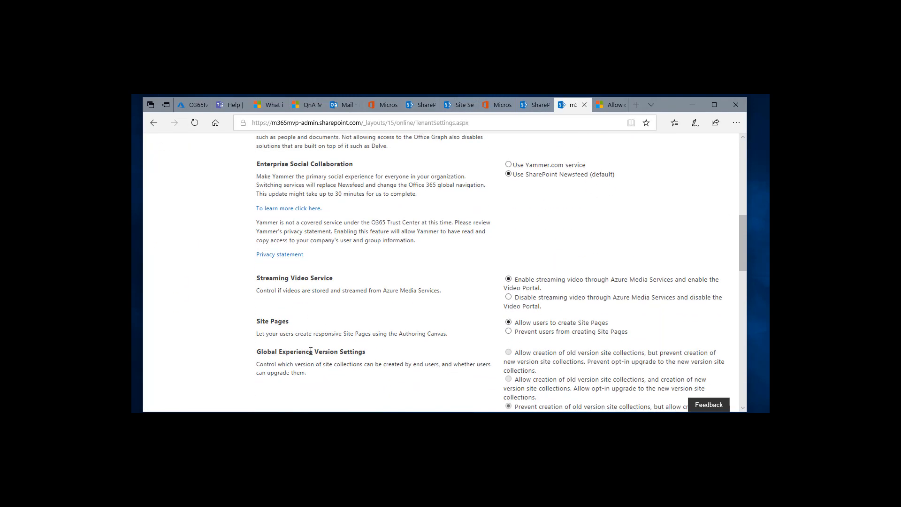
pyautogui.scroll(-2, 311, 351)
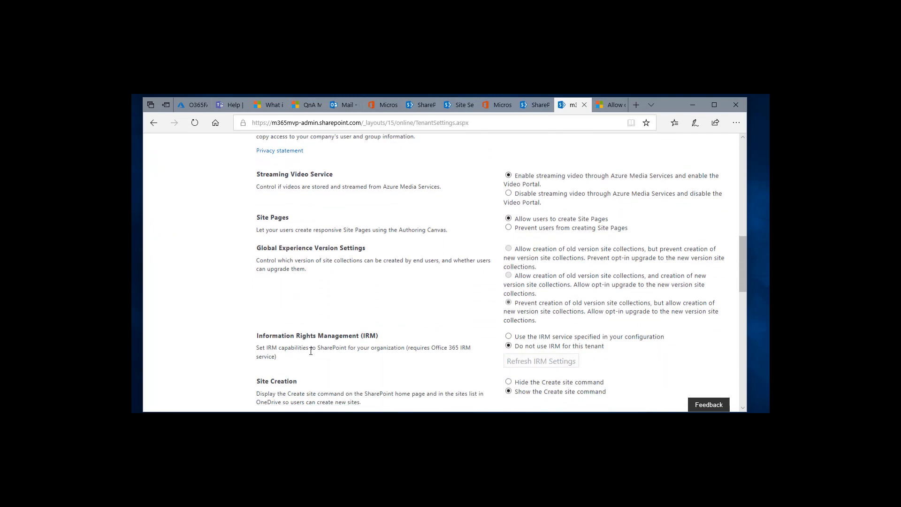
pyautogui.scroll(-3, 310, 351)
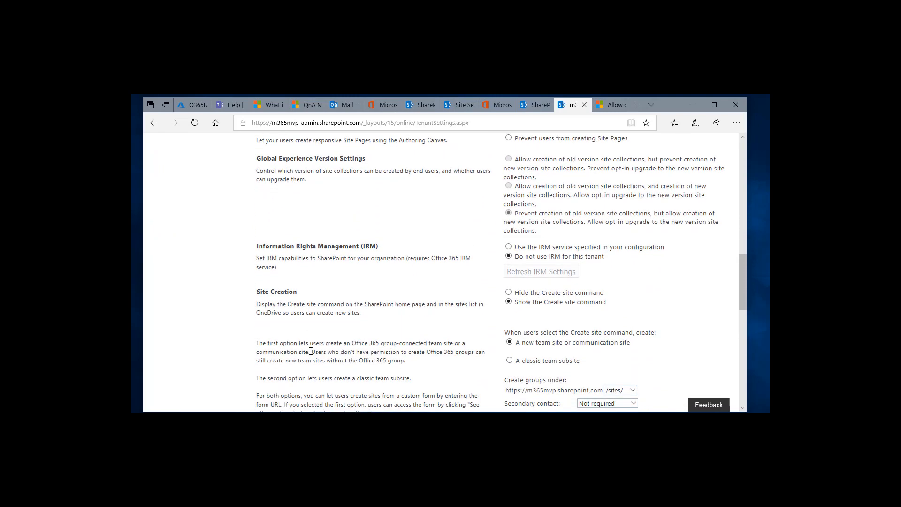
pyautogui.scroll(-3, 311, 351)
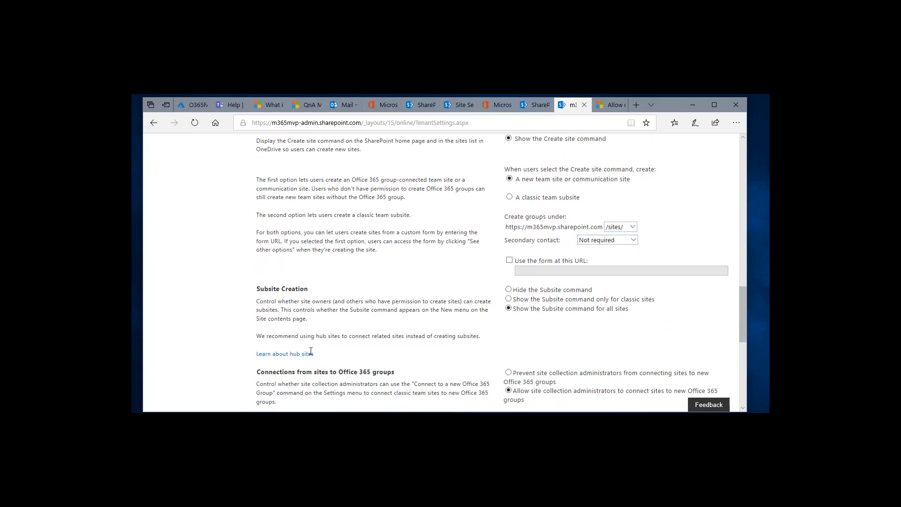
pyautogui.scroll(-3, 311, 351)
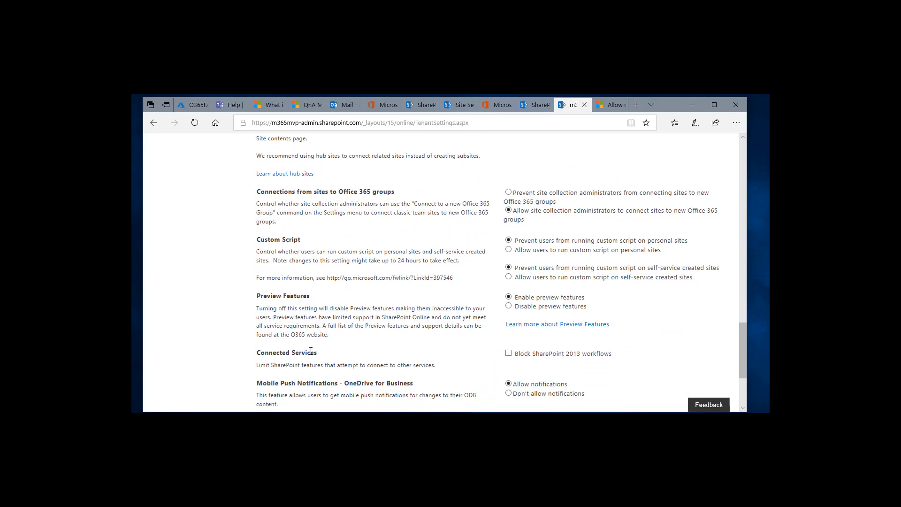
pyautogui.click(508, 278)
pyautogui.scroll(-3, 579, 303)
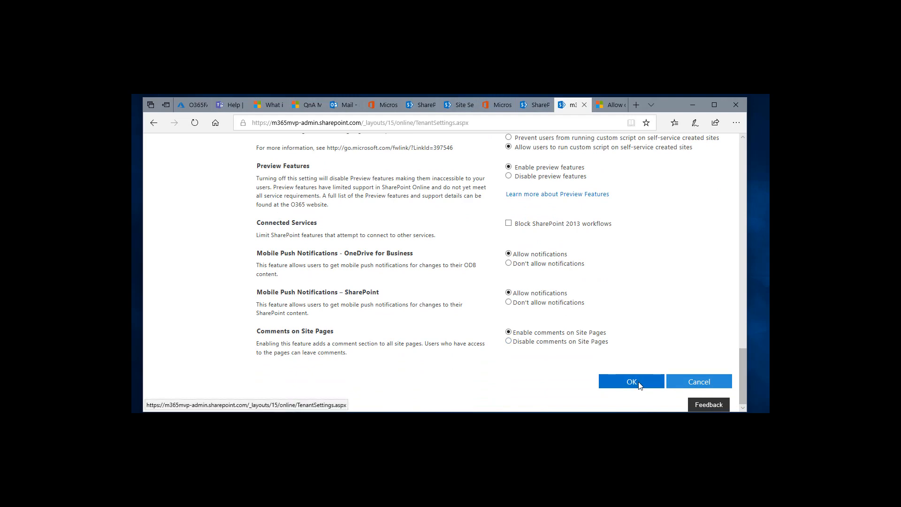
pyautogui.click(632, 382)
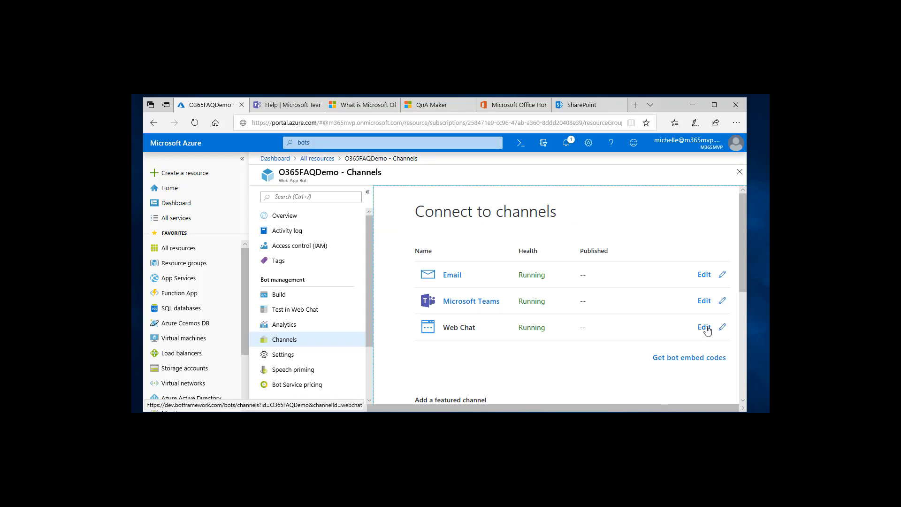
# Step: In the Web Chat channel configuration, reveal and copy the first secret key, then hide it again
pyautogui.click(705, 328)
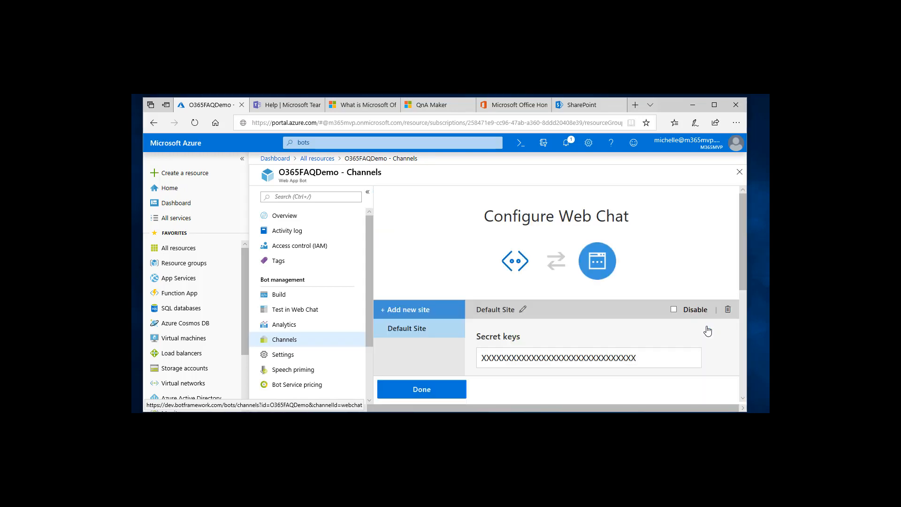
pyautogui.scroll(-2, 676, 352)
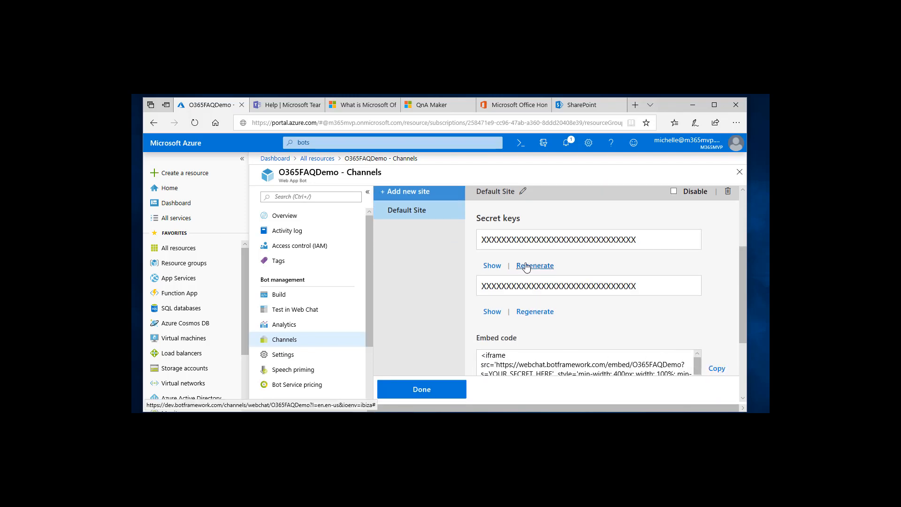
pyautogui.click(492, 266)
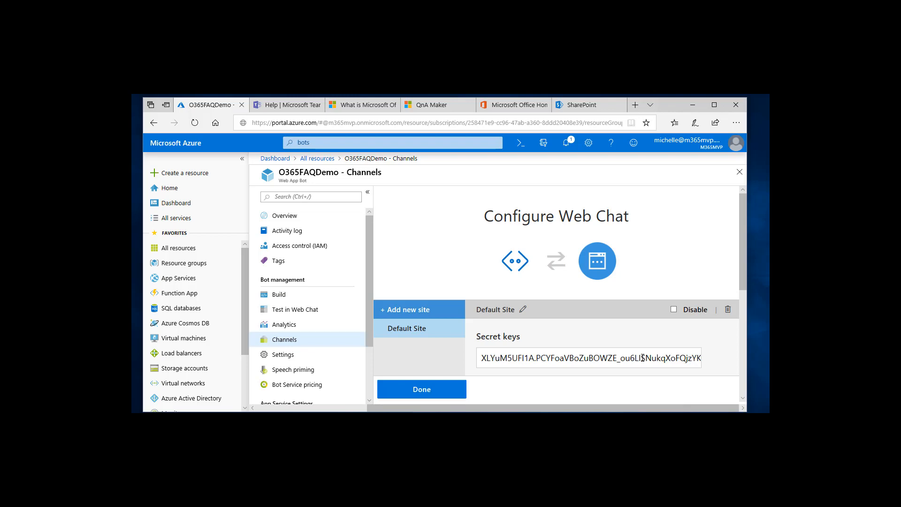
pyautogui.tripleClick(642, 357)
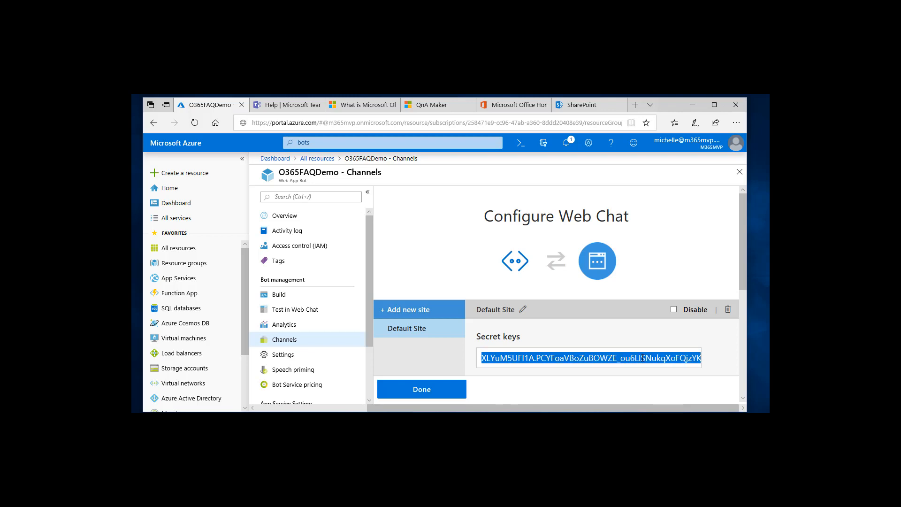
pyautogui.hotkey('alt', 'Tab')
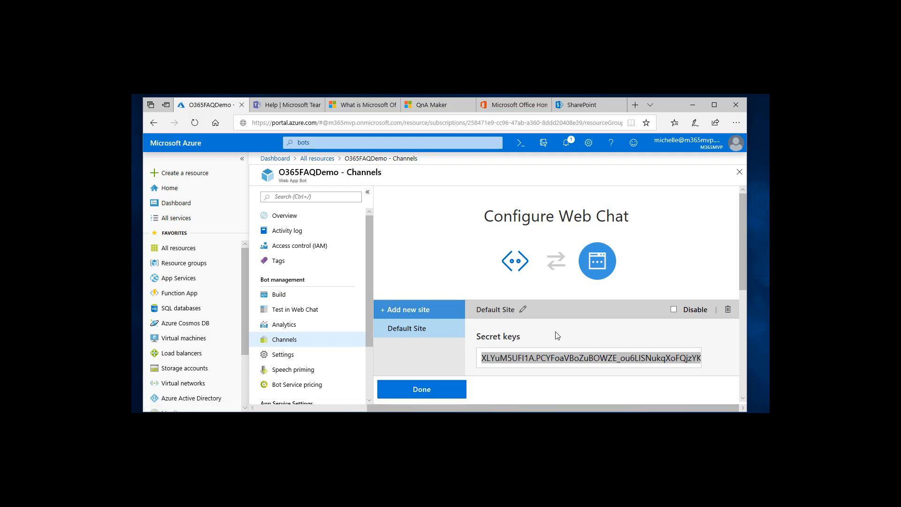
pyautogui.scroll(-2, 557, 334)
pyautogui.scroll(-2, 557, 334)
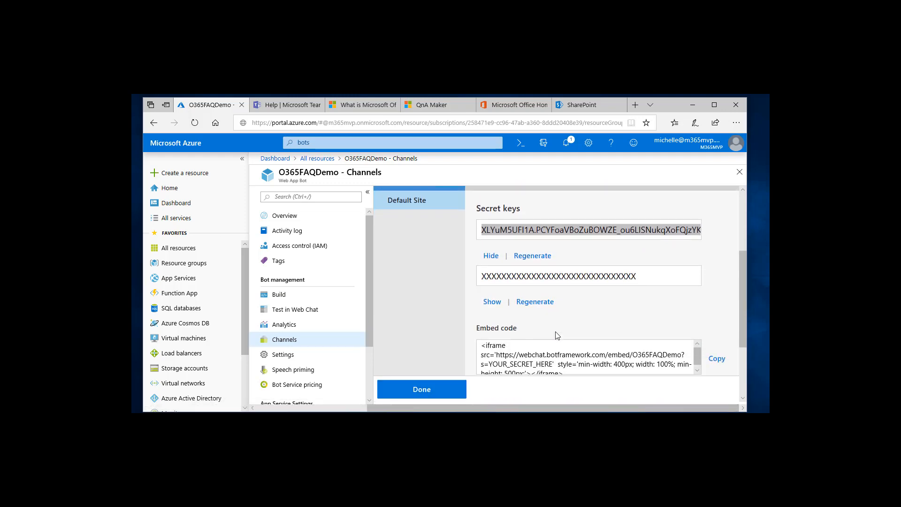
pyautogui.click(491, 256)
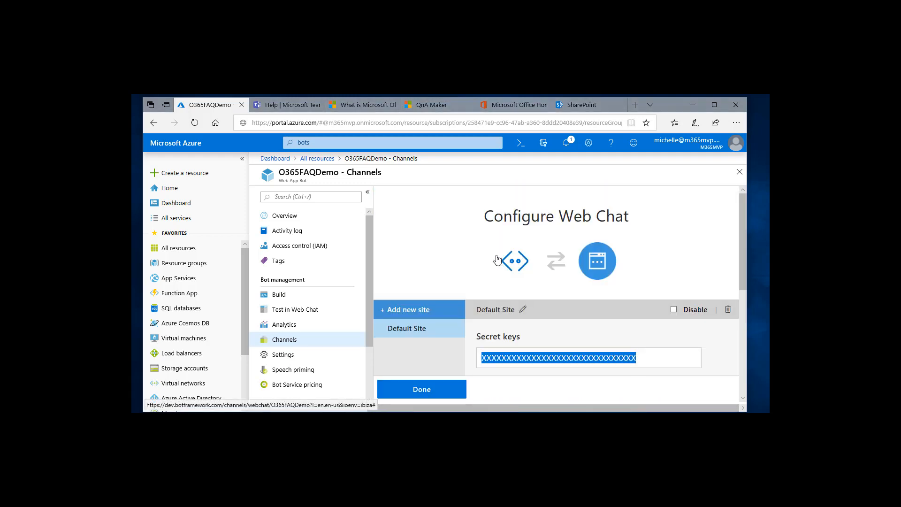
# Step: Copy the Web Chat iframe embed code
pyautogui.scroll(-6, 497, 260)
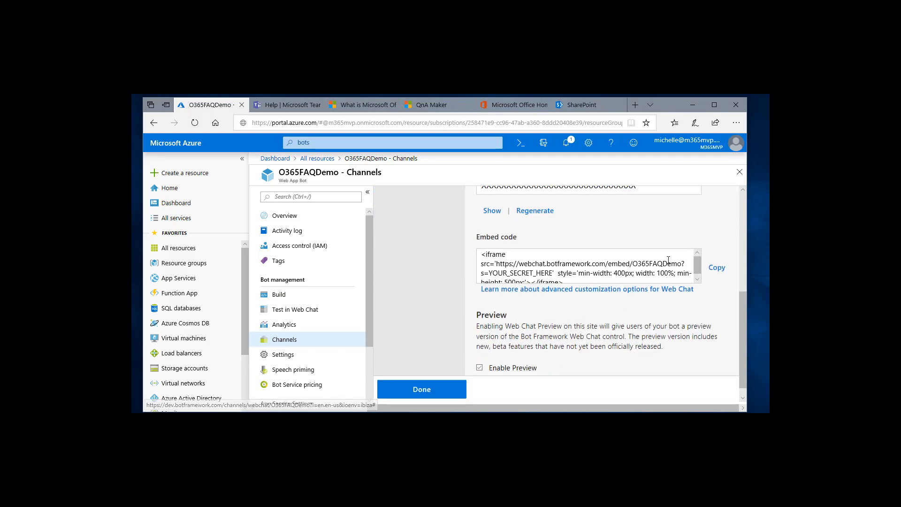
pyautogui.click(718, 270)
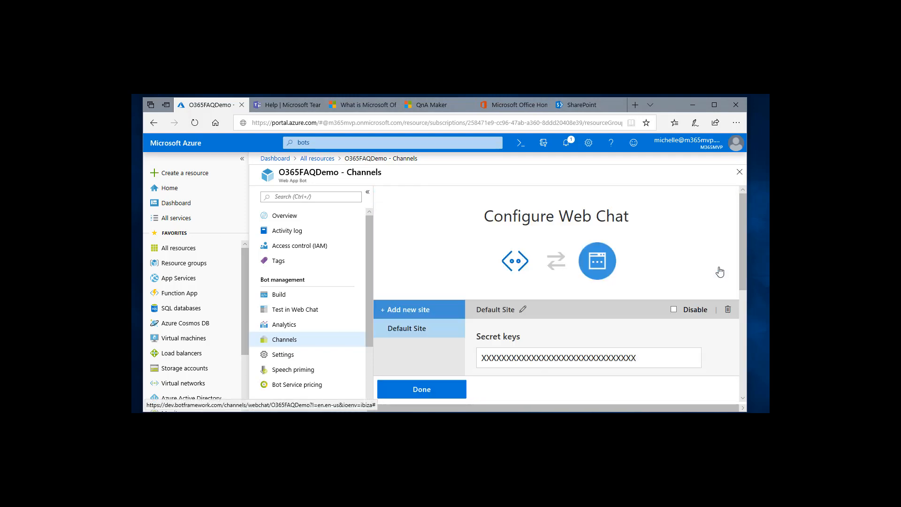
pyautogui.scroll(-4, 613, 320)
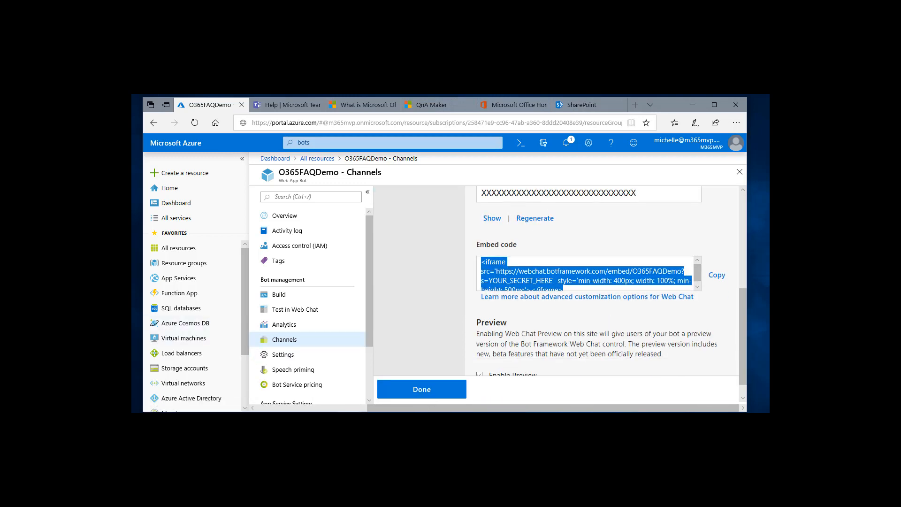
# Step: Paste the embed code into Notepad below the key and replace YOUR_SECRET_HERE with the secret key
pyautogui.moveTo(141, 422); pyautogui.dragTo(588, 184)
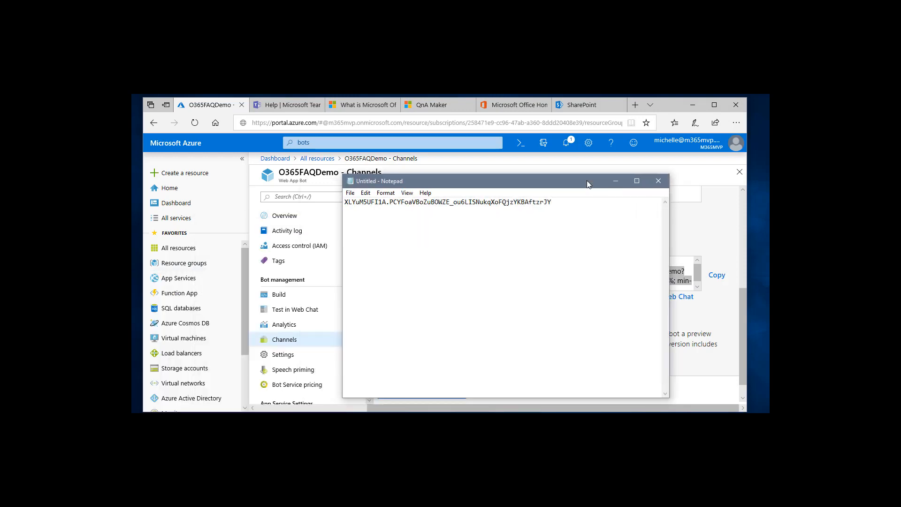
pyautogui.press('Return')
pyautogui.write("<iframe src='https://webchat.botframework.com/embed/O365FAQDemo?s=YOUR_SECRET_HERE' style='min-width: 400px; width: 100%; min-height: 500px;'></iframe>")
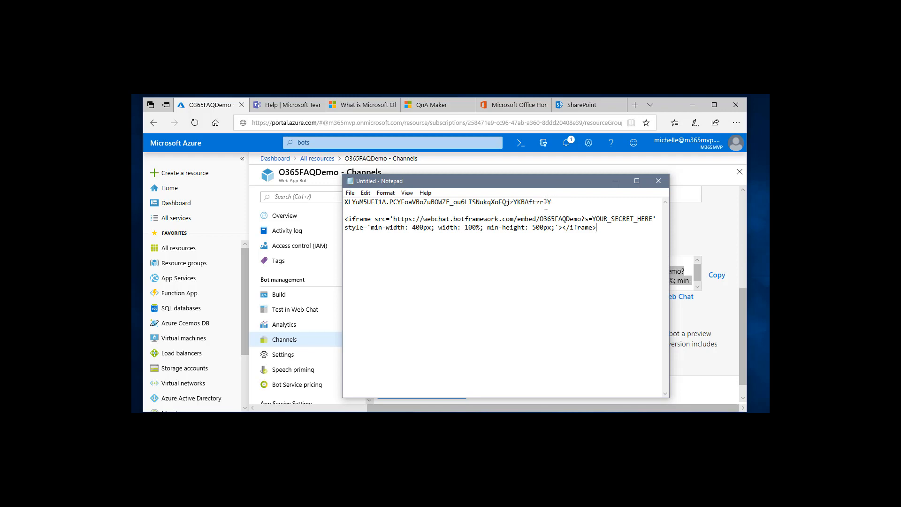
pyautogui.moveTo(555, 202); pyautogui.dragTo(315, 183)
pyautogui.hotkey('ctrl', 'c')
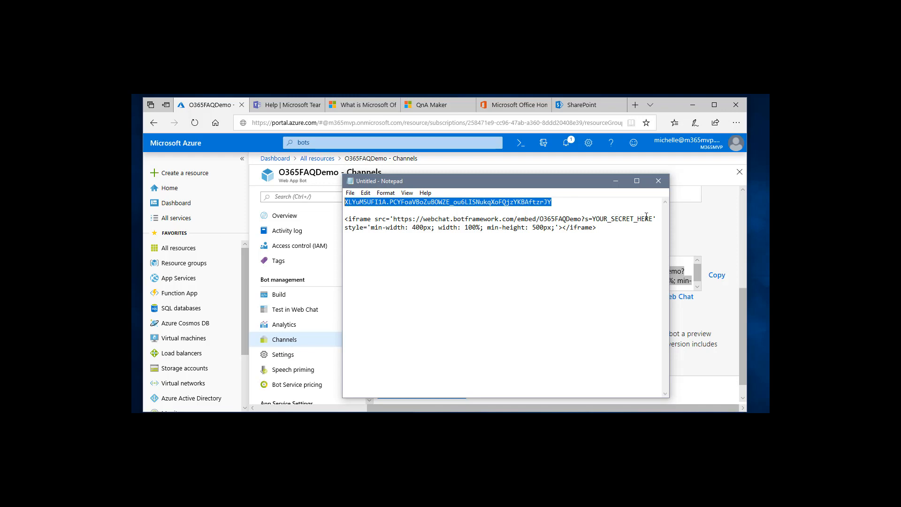
pyautogui.moveTo(654, 218); pyautogui.dragTo(593, 219)
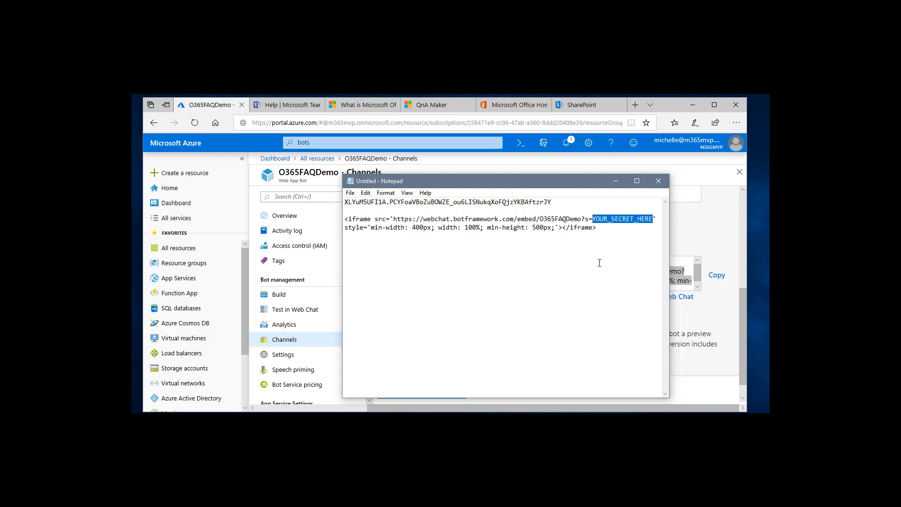
pyautogui.hotkey('ctrl', 'v')
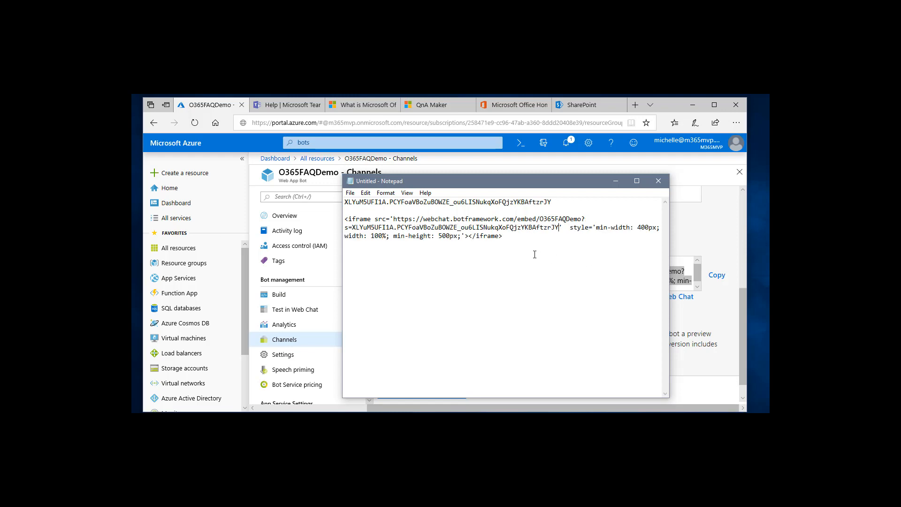
pyautogui.moveTo(510, 235); pyautogui.dragTo(341, 221)
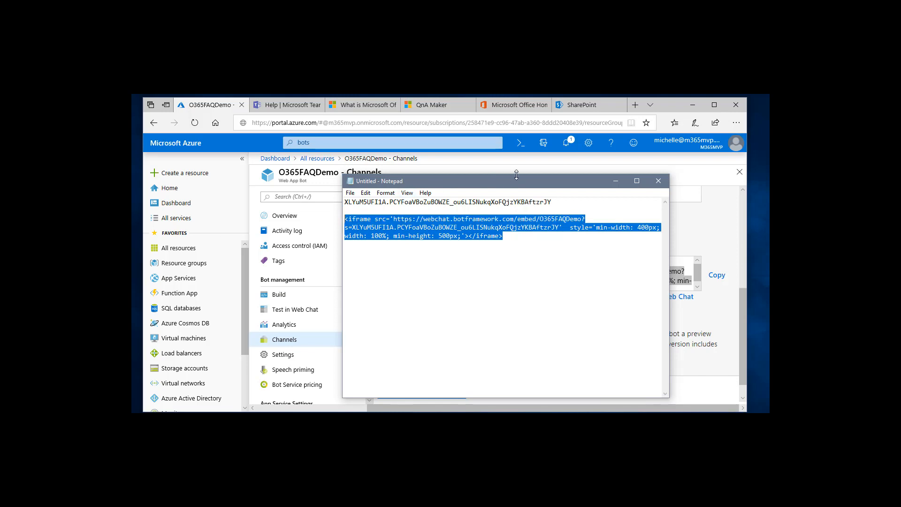
# Step: Minimize Notepad, finish the Configure Web Chat page with Done, and return to the SharePoint start page
pyautogui.click(615, 183)
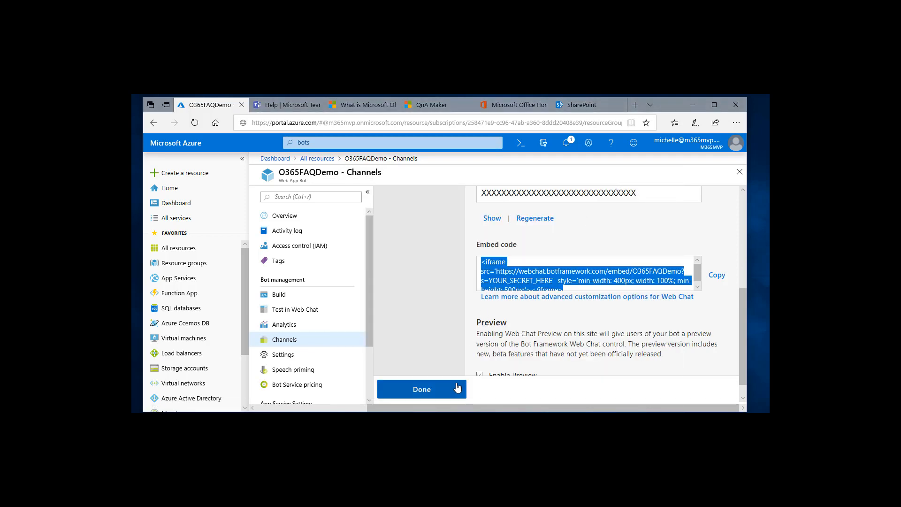
pyautogui.click(457, 388)
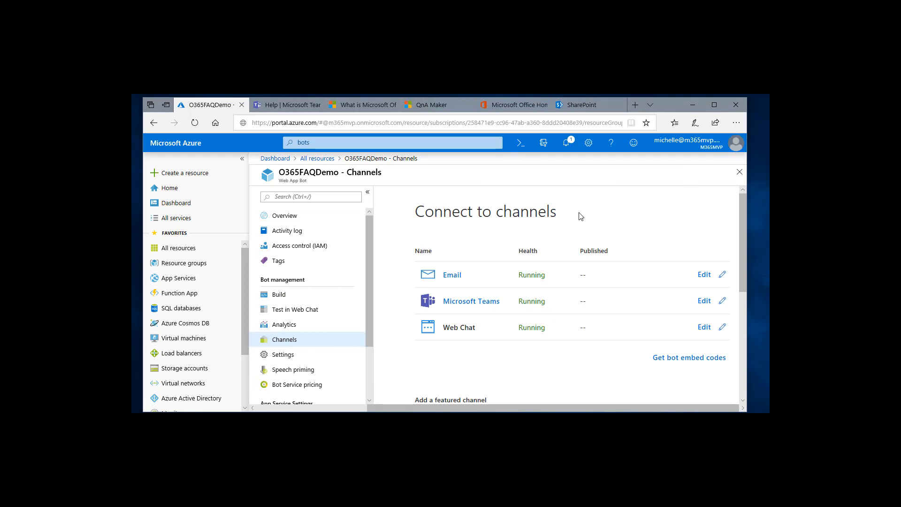
pyautogui.click(584, 105)
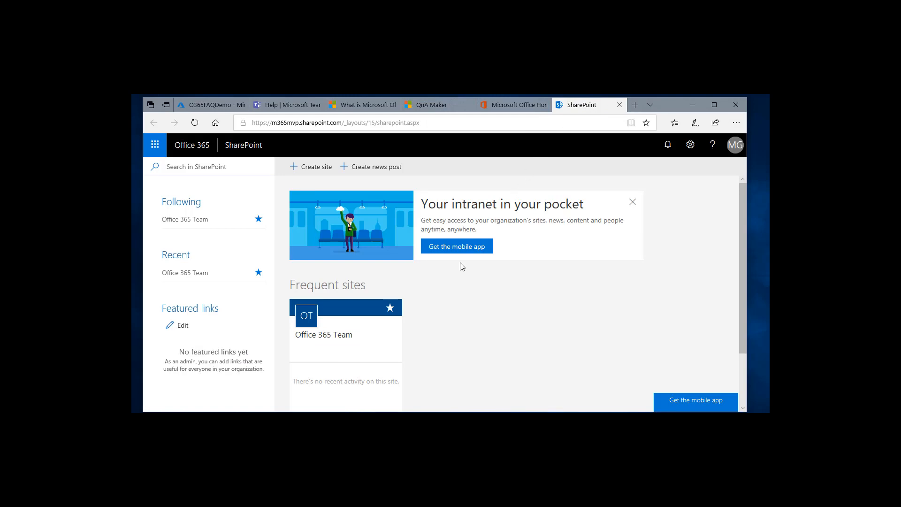
# Step: Open Office 365 Team, edit its home page, and set the top section's layout to One column
pyautogui.click(356, 314)
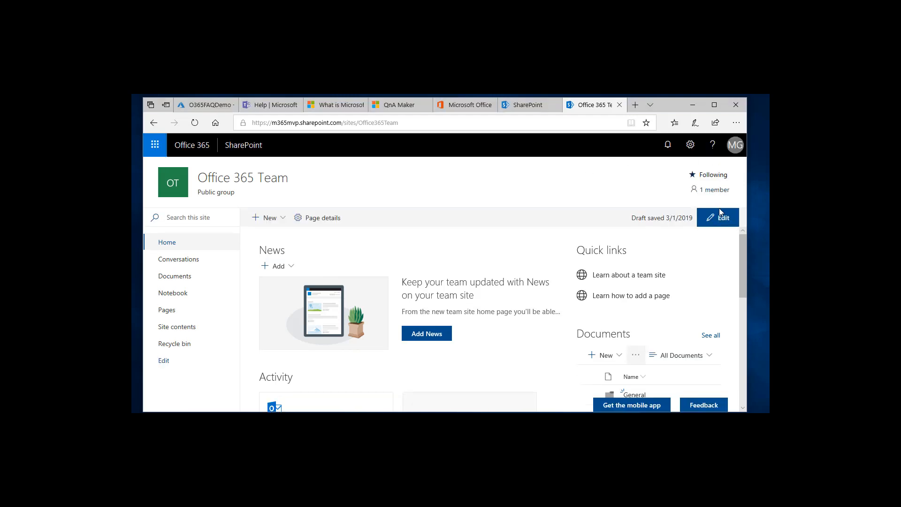
pyautogui.click(721, 218)
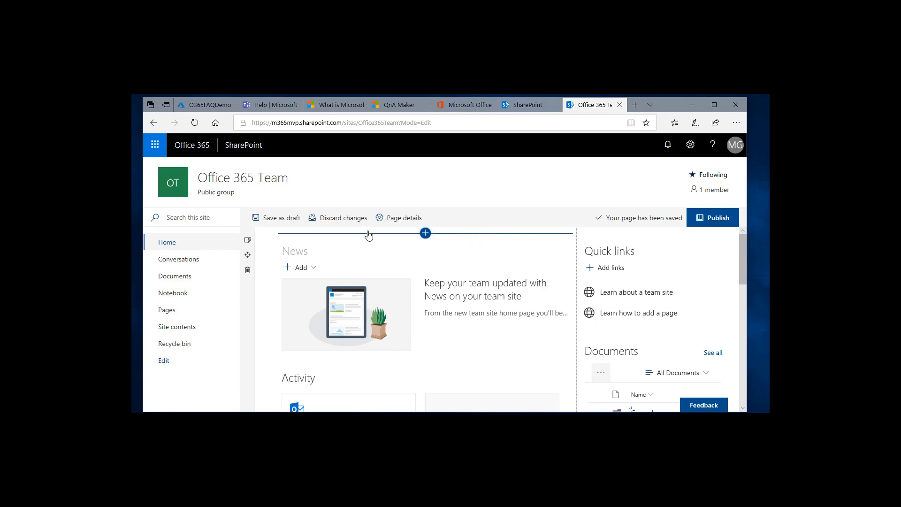
pyautogui.click(249, 240)
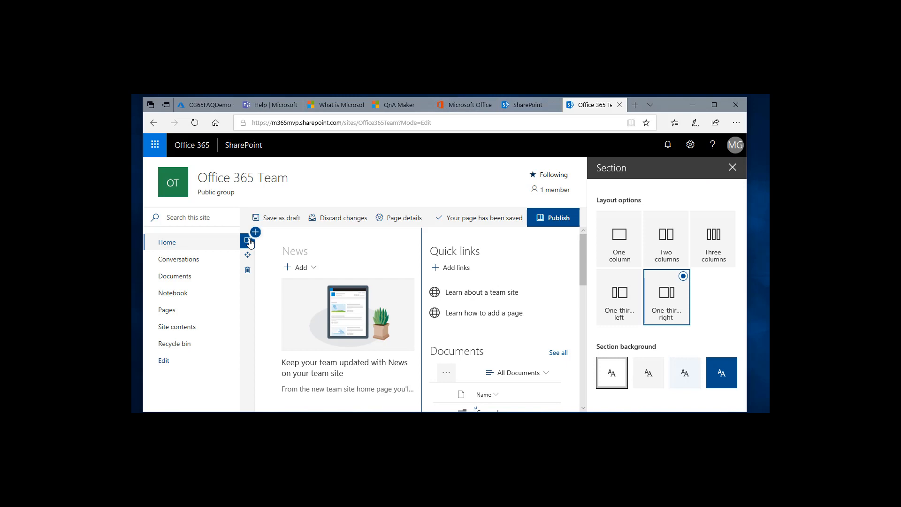
pyautogui.click(627, 249)
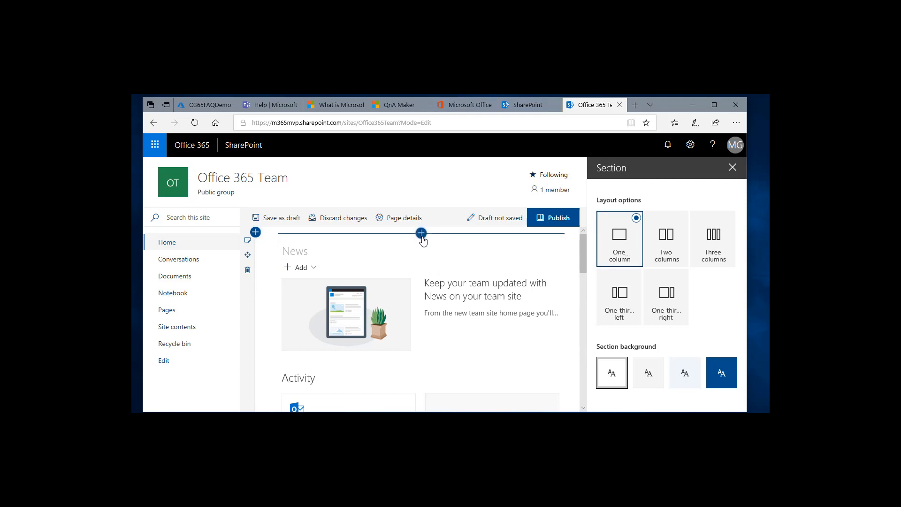
# Step: Insert an Embed web part into the top section and attempt to paste the iframe code into it
pyautogui.click(421, 236)
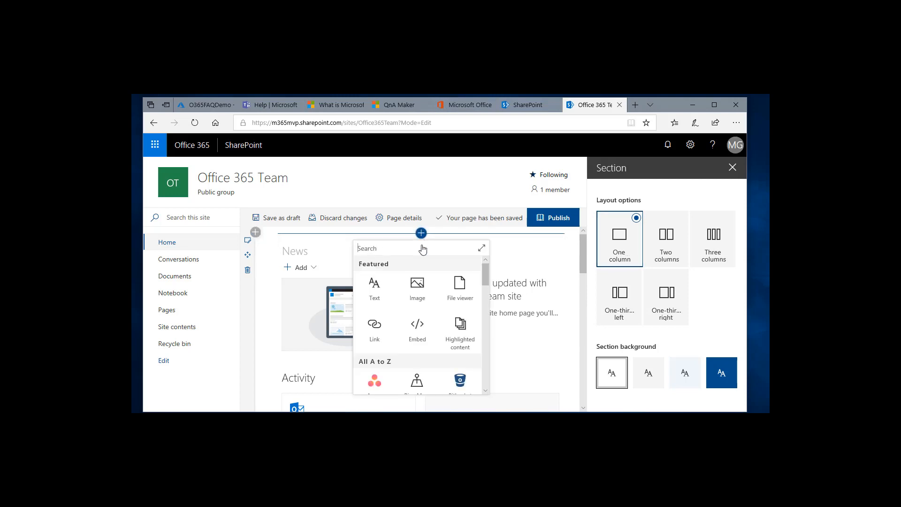
pyautogui.click(417, 323)
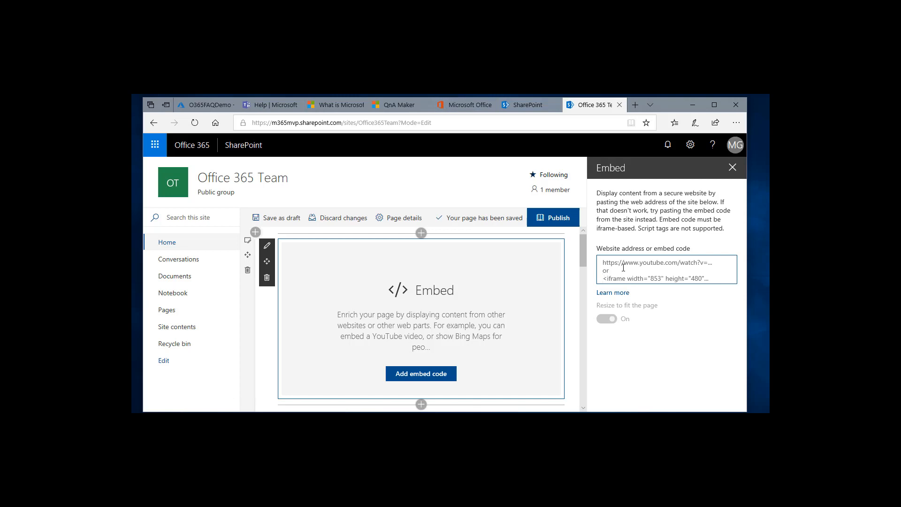
pyautogui.hotkey('ctrl', 'v')
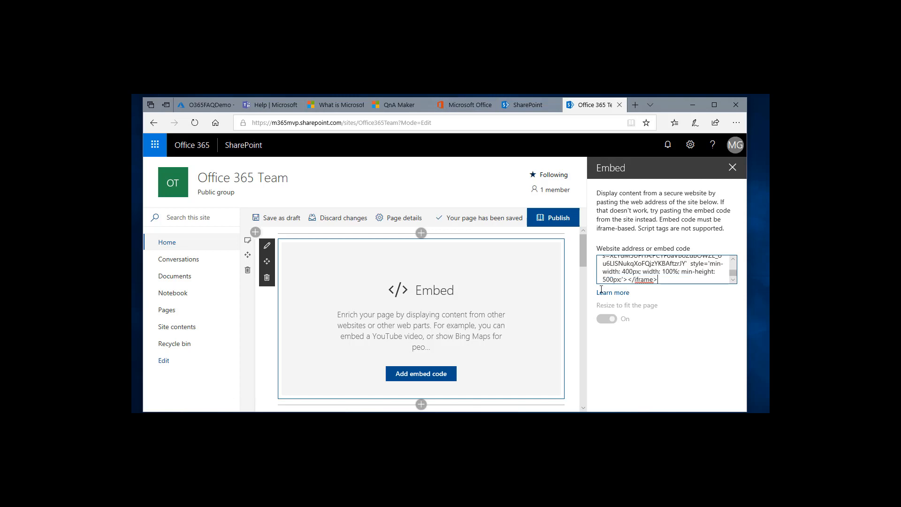
pyautogui.click(492, 345)
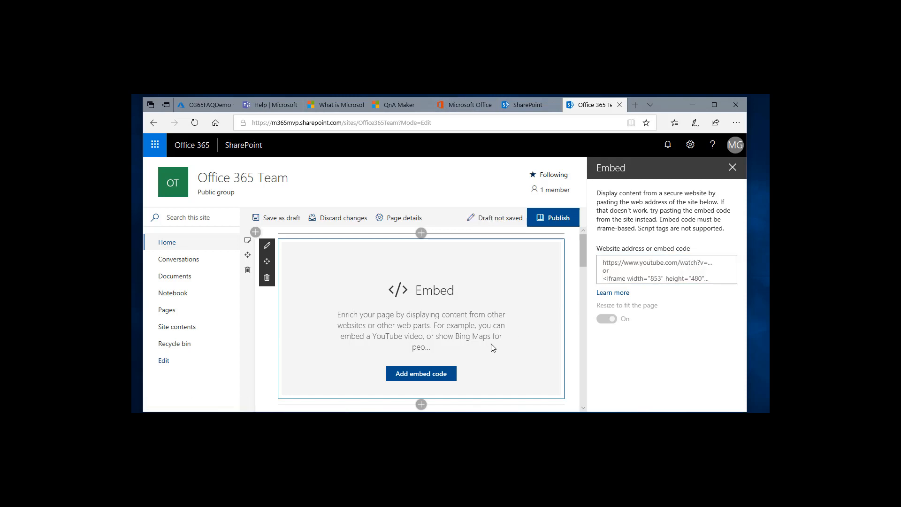
pyautogui.click(617, 270)
pyautogui.hotkey('ctrl', 'v')
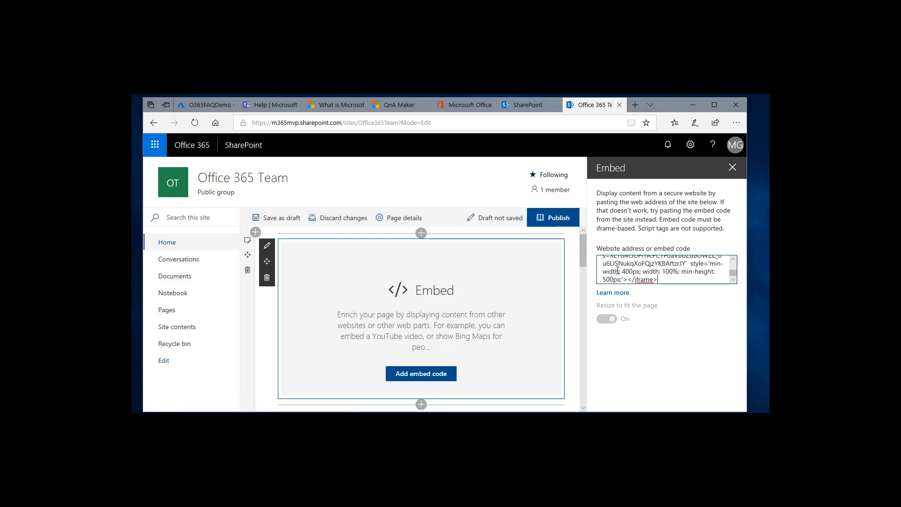
pyautogui.click(513, 341)
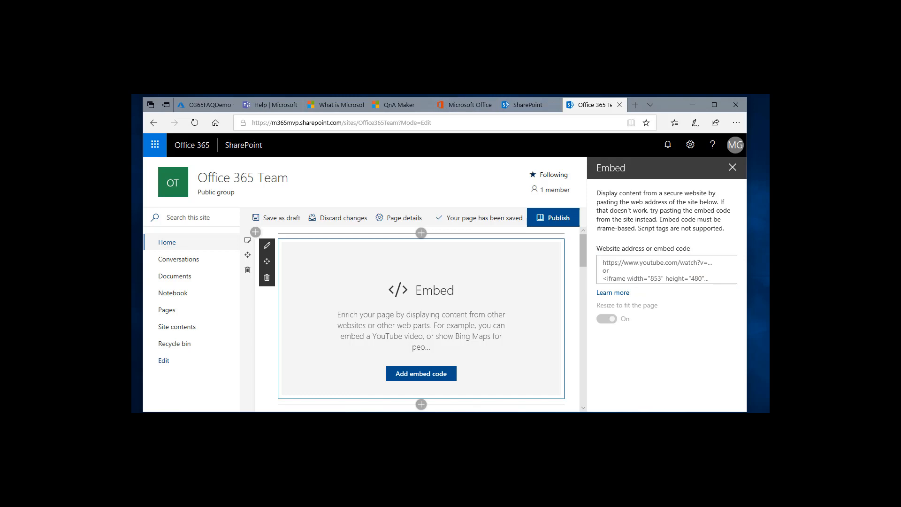
# Step: In Notepad, cut the separate height/width line and paste it right after <iframe in the tag
pyautogui.hotkey('alt', 'Tab')
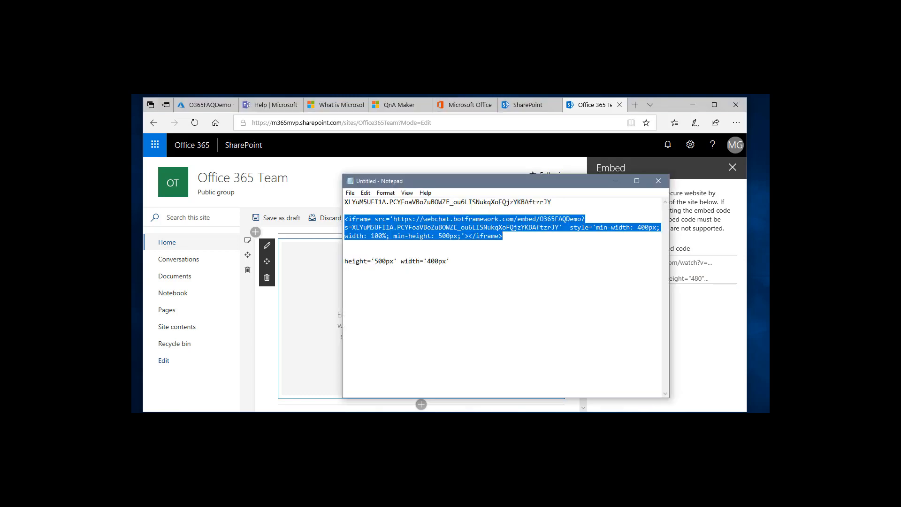
pyautogui.click(449, 262)
pyautogui.moveTo(449, 262); pyautogui.dragTo(344, 262)
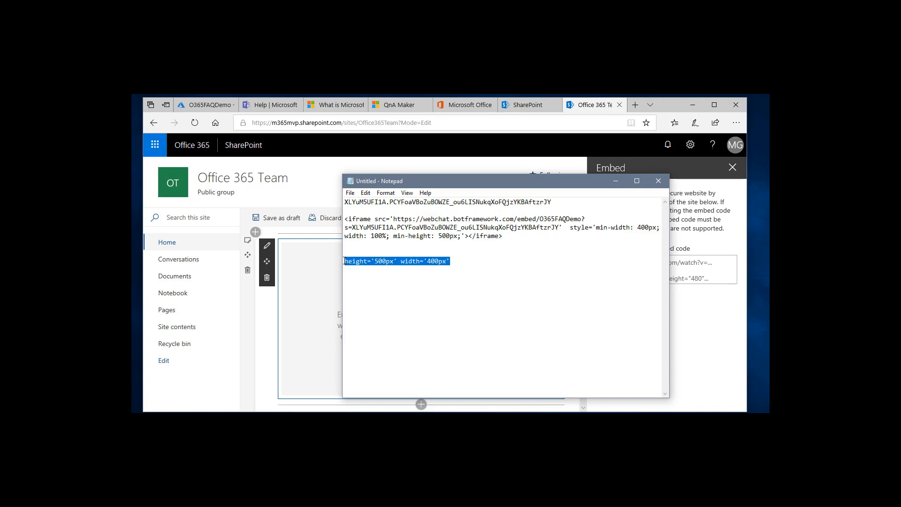
pyautogui.hotkey('ctrl', 'x')
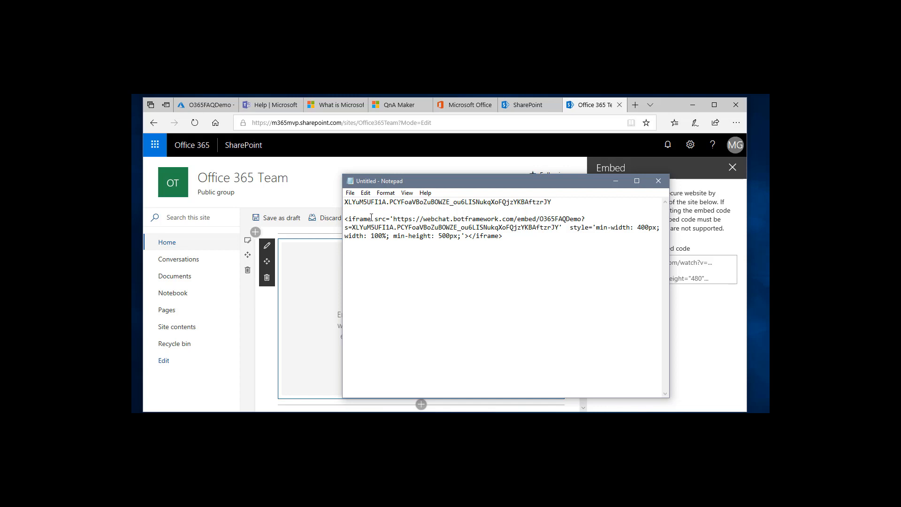
pyautogui.click(371, 218)
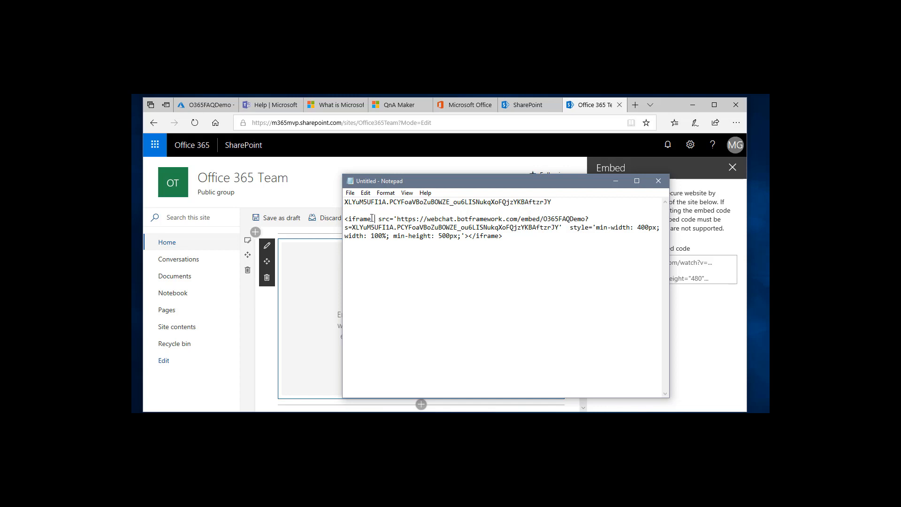
pyautogui.hotkey('ctrl', 'v')
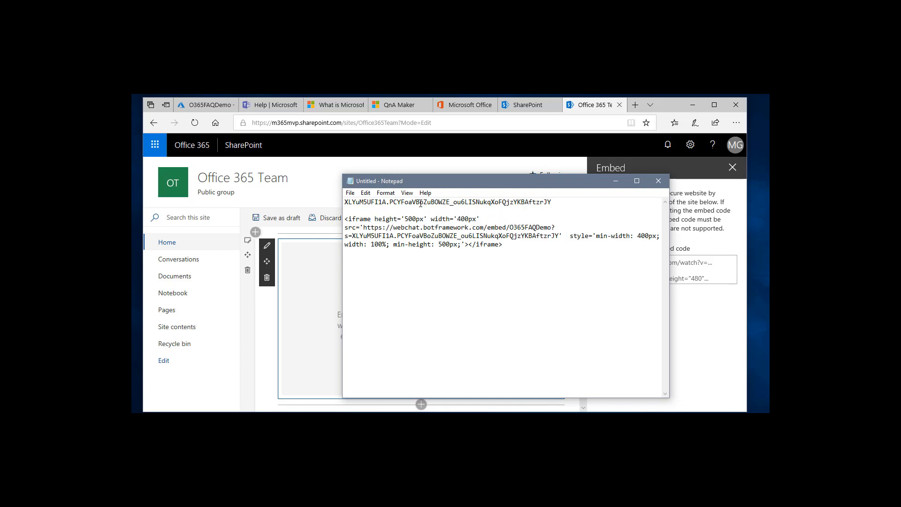
pyautogui.moveTo(483, 218); pyautogui.dragTo(375, 217)
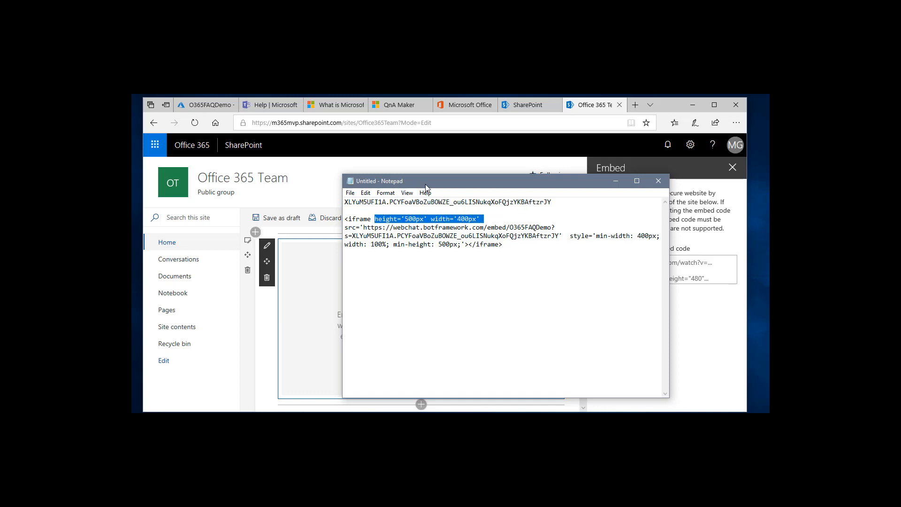
pyautogui.moveTo(432, 186); pyautogui.dragTo(328, 173)
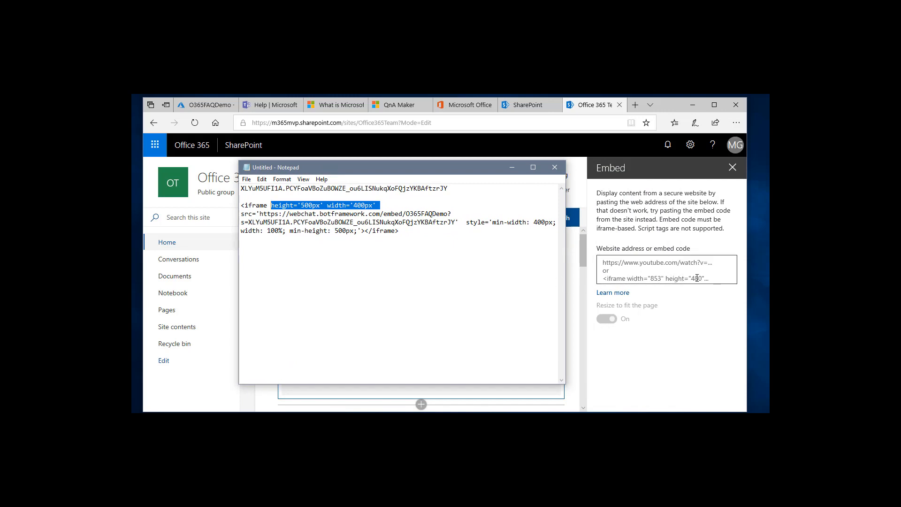
# Step: Change the height to 853 and the width to 480, then select and copy the iframe code
pyautogui.click(311, 206)
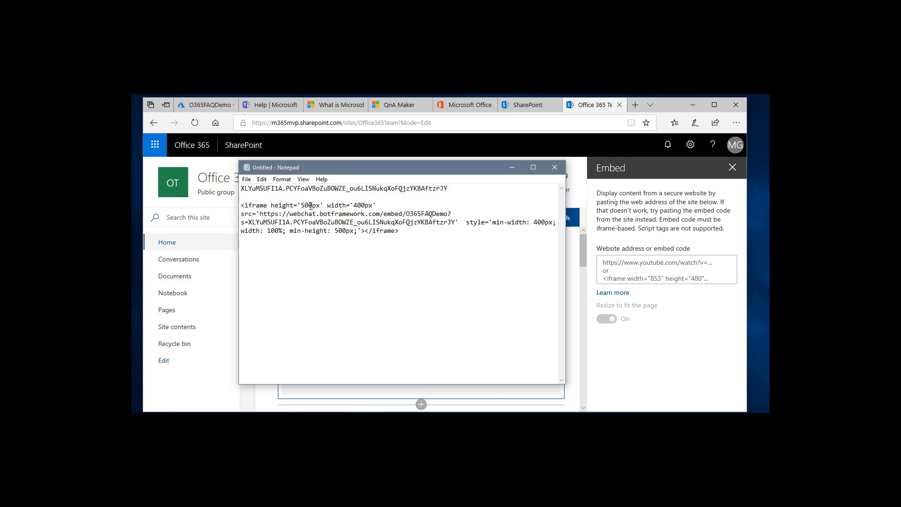
pyautogui.press('BackSpace')
pyautogui.press('BackSpace')
pyautogui.press('BackSpace')
pyautogui.write('853')
pyautogui.click(361, 205)
pyautogui.press('BackSpace')
pyautogui.write('8')
pyautogui.moveTo(407, 231); pyautogui.dragTo(240, 205)
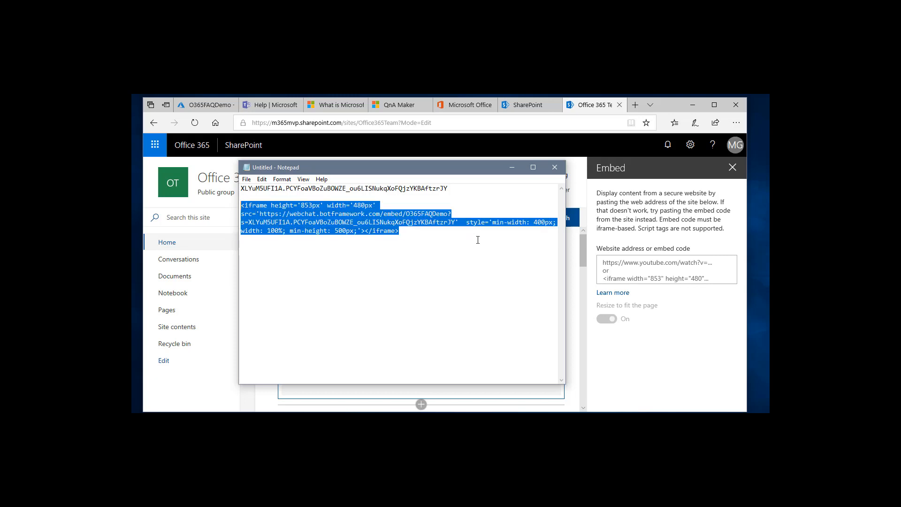
pyautogui.click(611, 256)
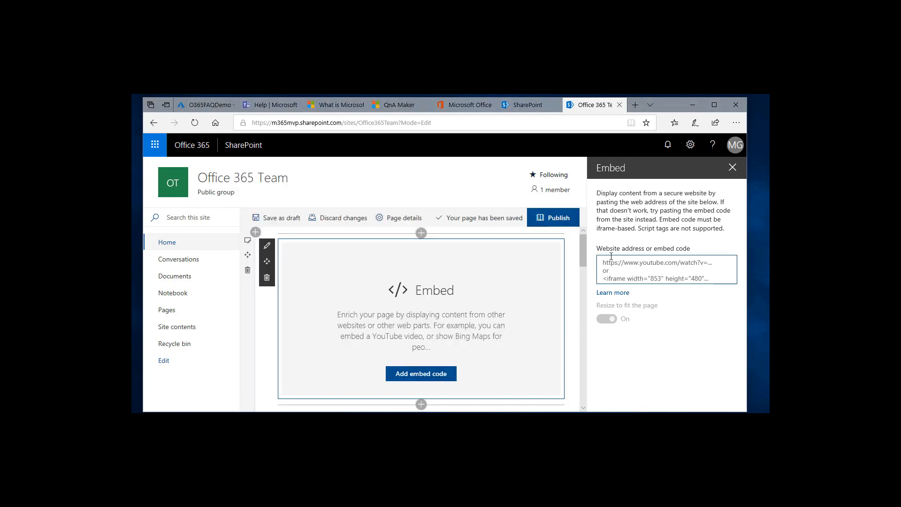
# Step: Paste the resized Web Chat iframe code into the Embed web part and publish the Office 365 Team home page
pyautogui.hotkey('ctrl', 'v')
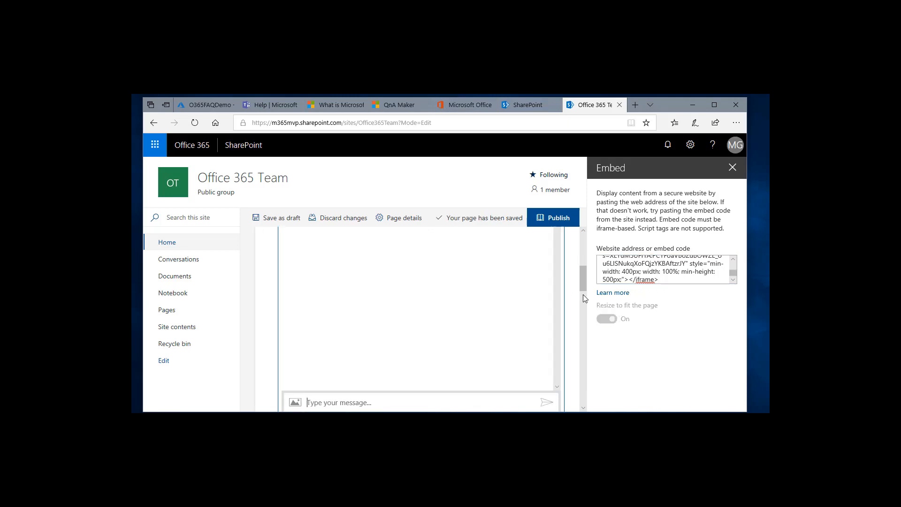
pyautogui.click(564, 221)
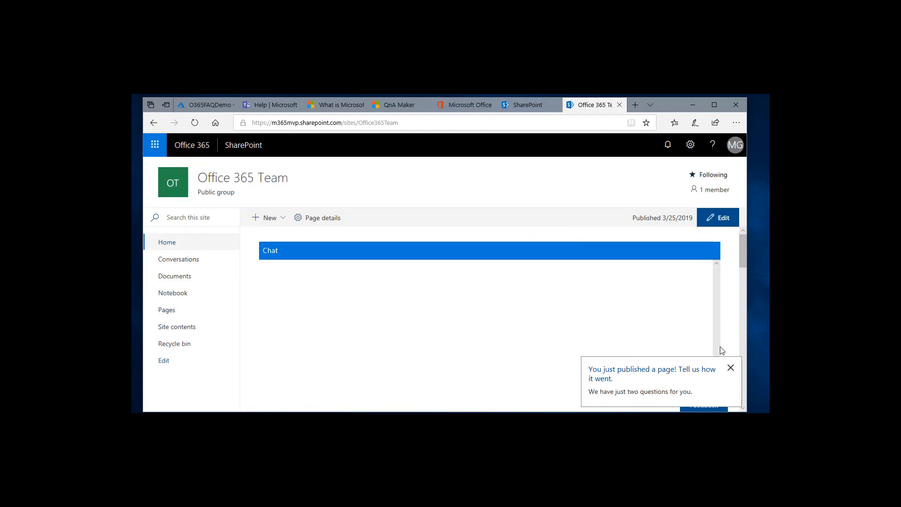
# Step: Dismiss the publishing feedback popup and ask the embedded bot 'How are you?'
pyautogui.click(731, 369)
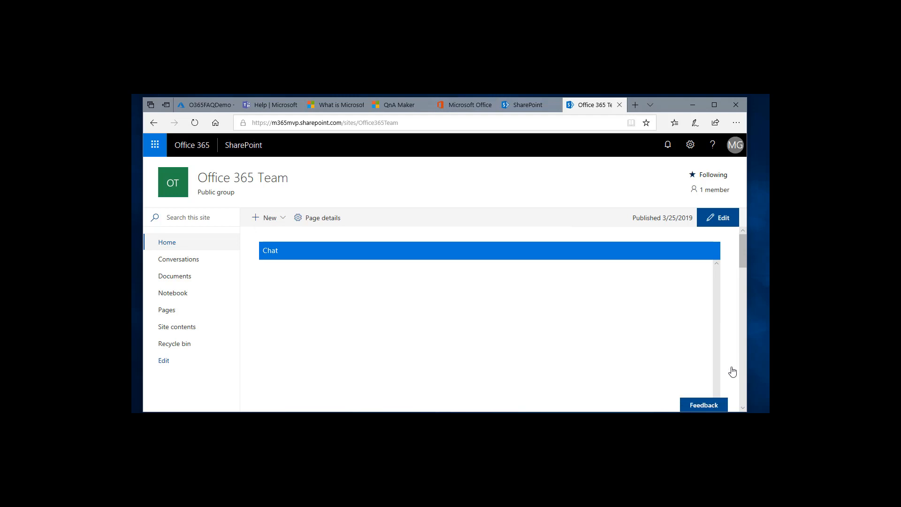
pyautogui.scroll(-2, 569, 361)
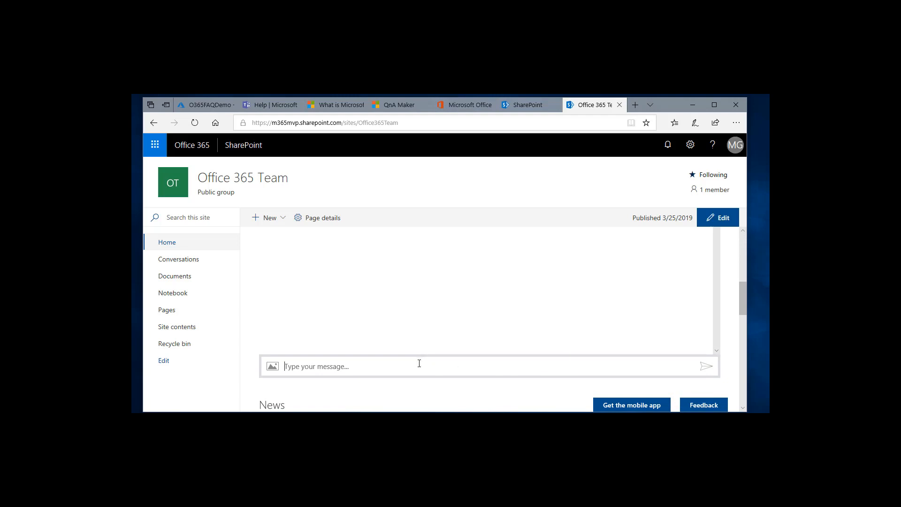
pyautogui.write('How are you?')
pyautogui.press('Return')
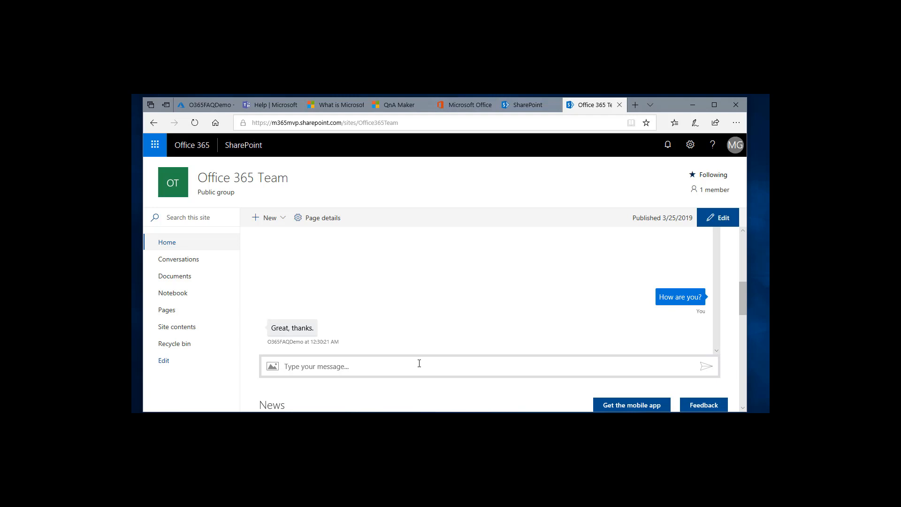
# Step: Ask the bot 'Who are you?' and 'What is Office 365?' and review its answers
pyautogui.write('Who are youo')
pyautogui.press('BackSpace')
pyautogui.write('?')
pyautogui.press('Return')
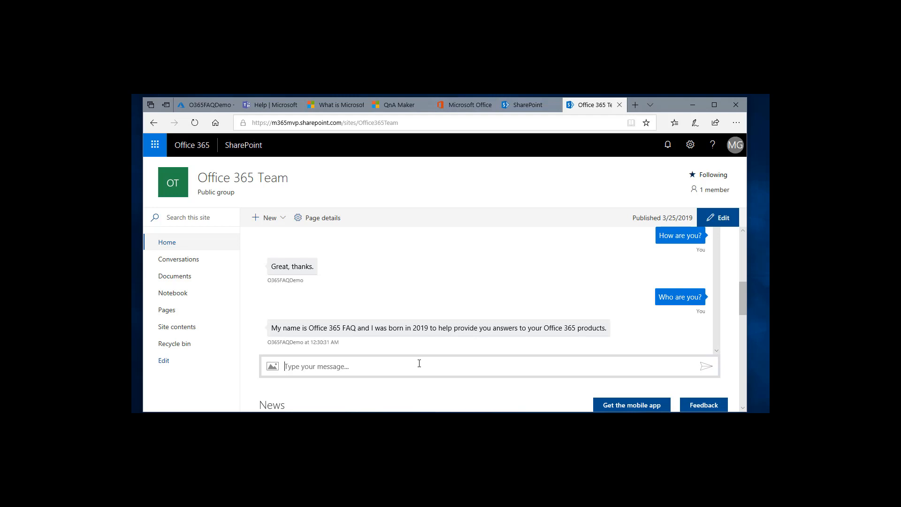
pyautogui.write('What is Office 365?')
pyautogui.press('Return')
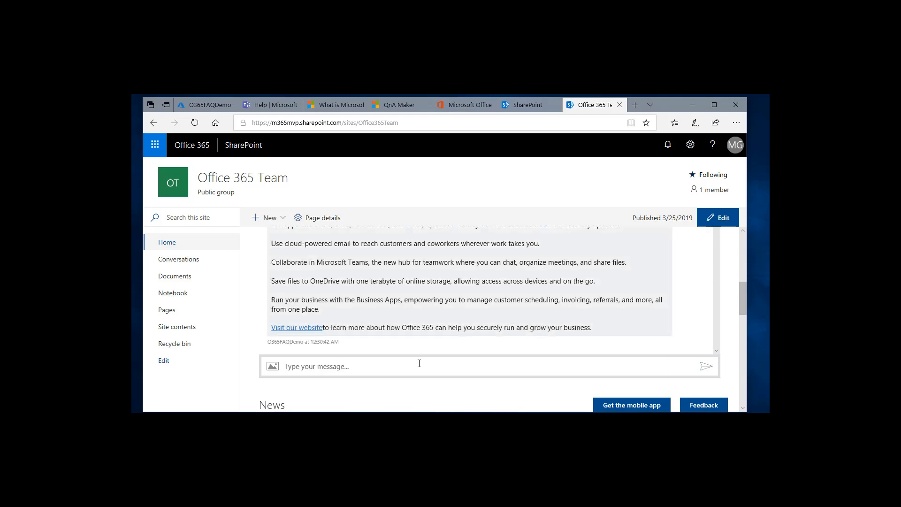
pyautogui.scroll(2, 497, 297)
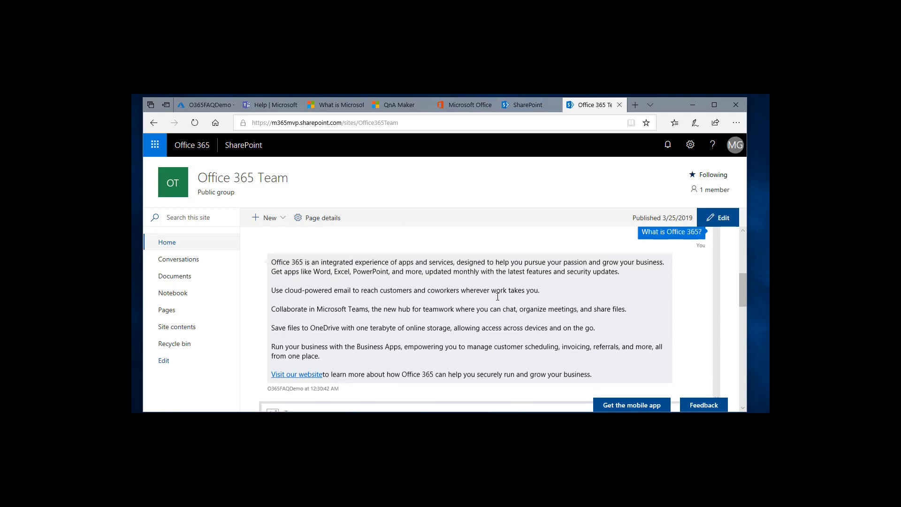
pyautogui.scroll(5, 497, 297)
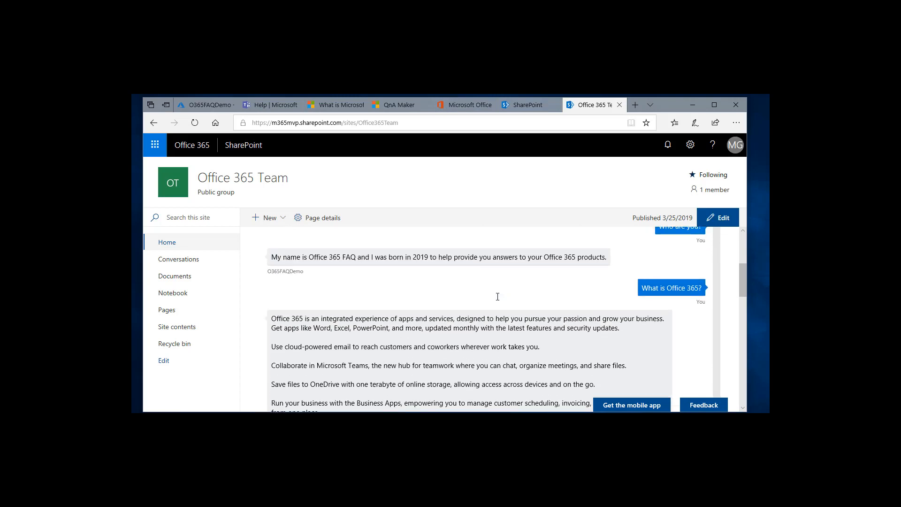
pyautogui.scroll(1, 497, 296)
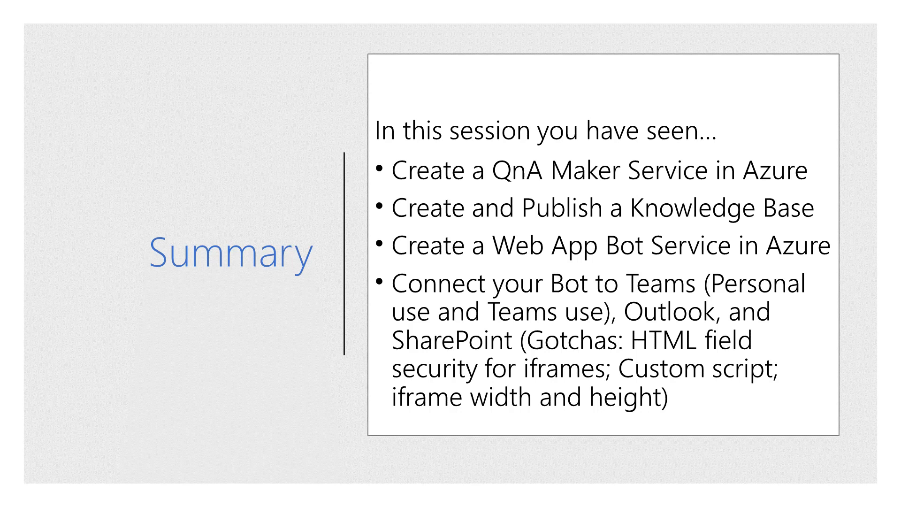
# Step: Advance the slideshow from the Summary slide to the Resources slide
pyautogui.press('Right')
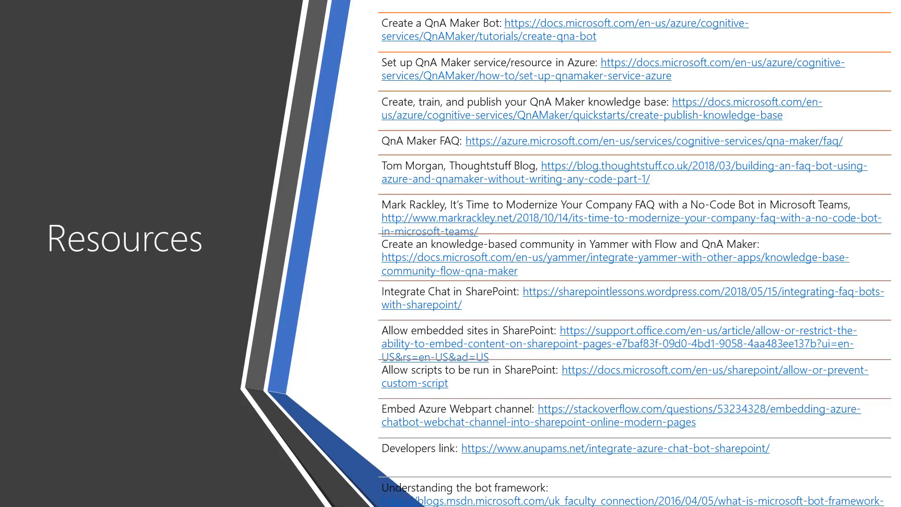